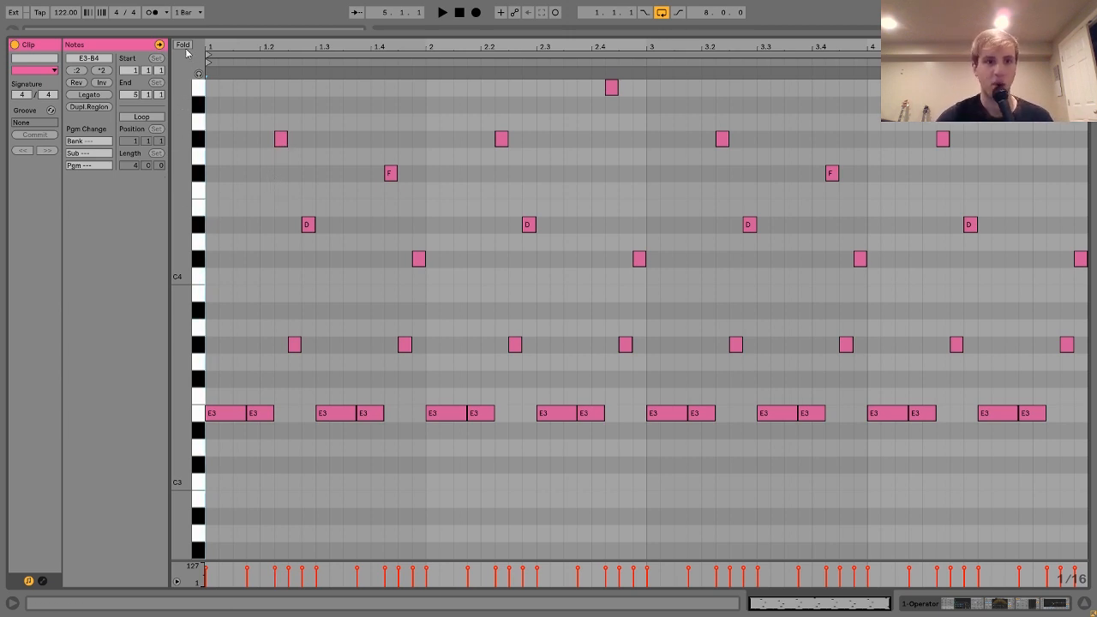
Turn on note preview in the piano roll and audition the G#3, D#4 and C#4 notes in bar 1
left_click(198, 74)
left_click_drag(233, 447, 223, 346)
left_click_drag(283, 378, 310, 333)
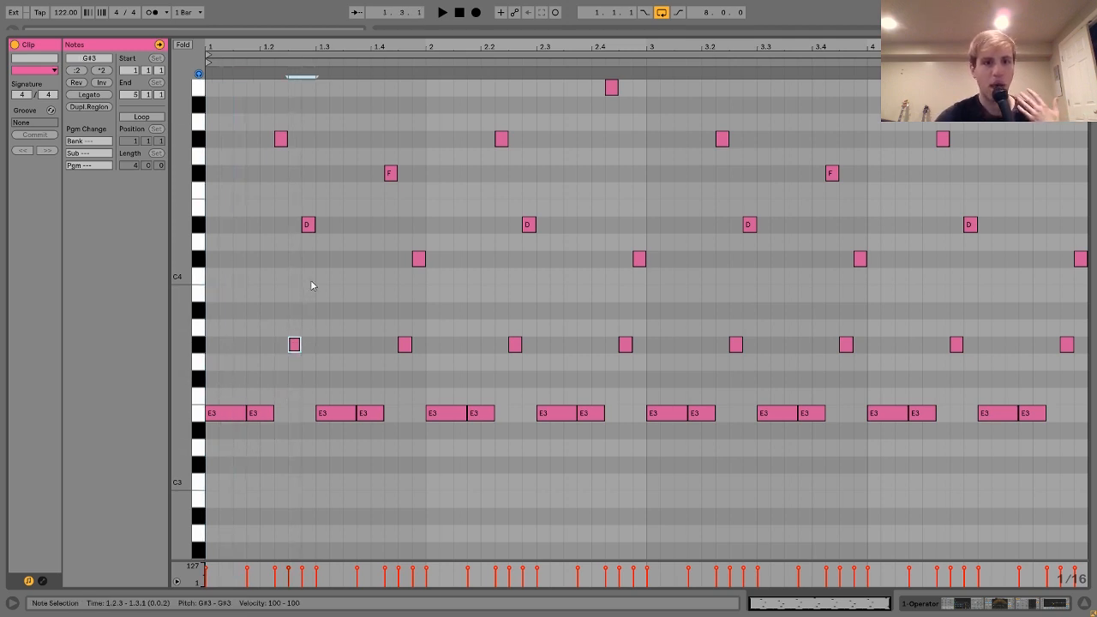
left_click_drag(385, 276, 457, 254)
left_click_drag(353, 257, 410, 262)
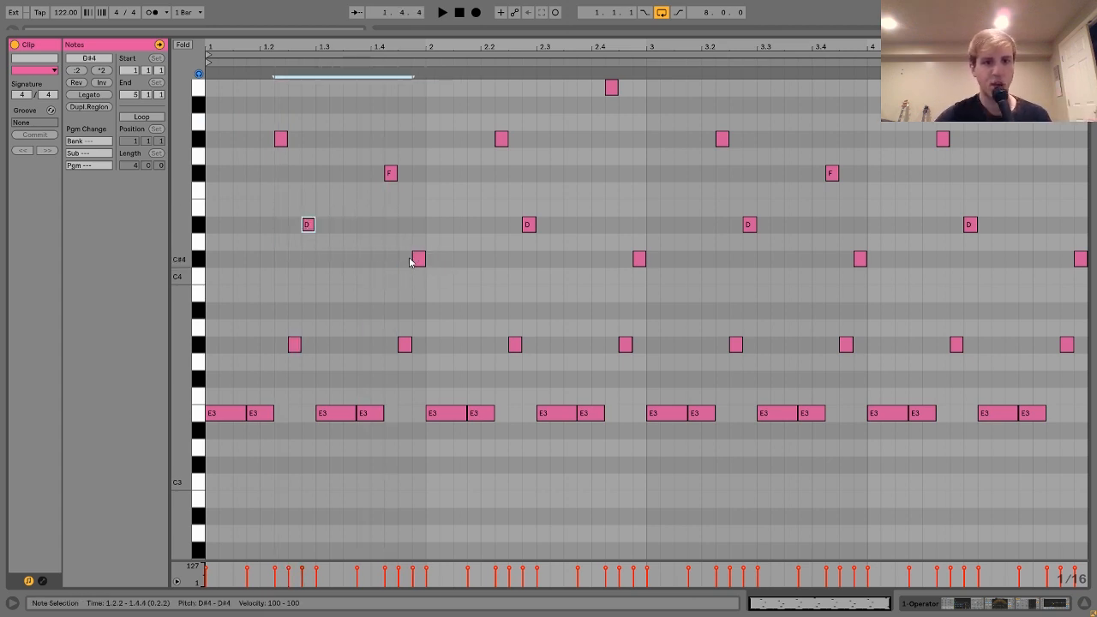
left_click(419, 258)
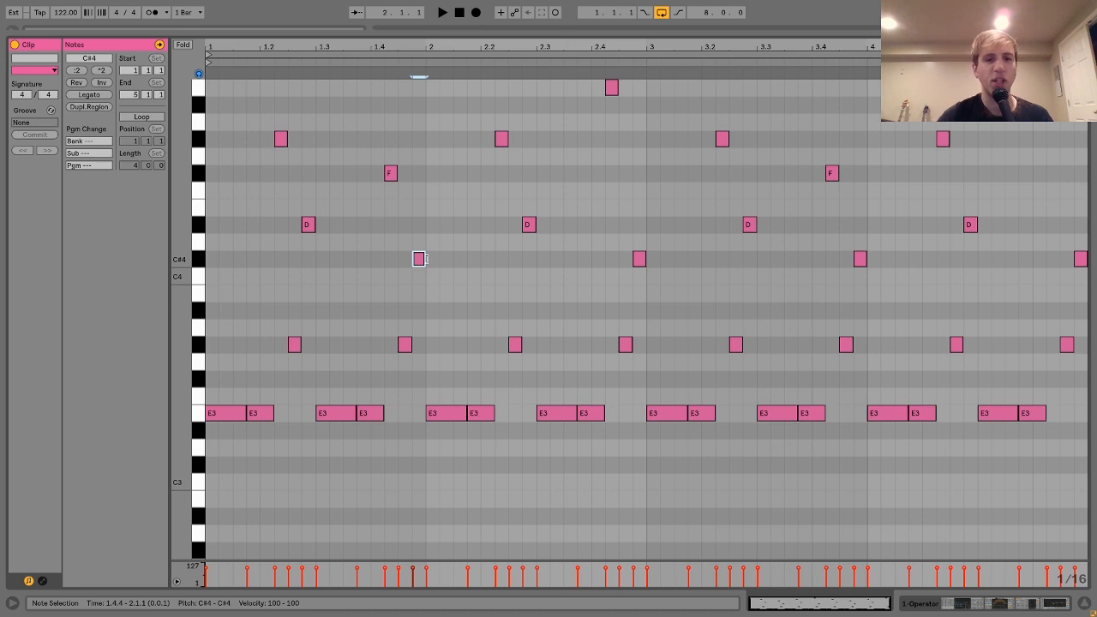
Audition the second E3 note and the three short notes that follow it in bar 1
left_click_drag(258, 442, 257, 379)
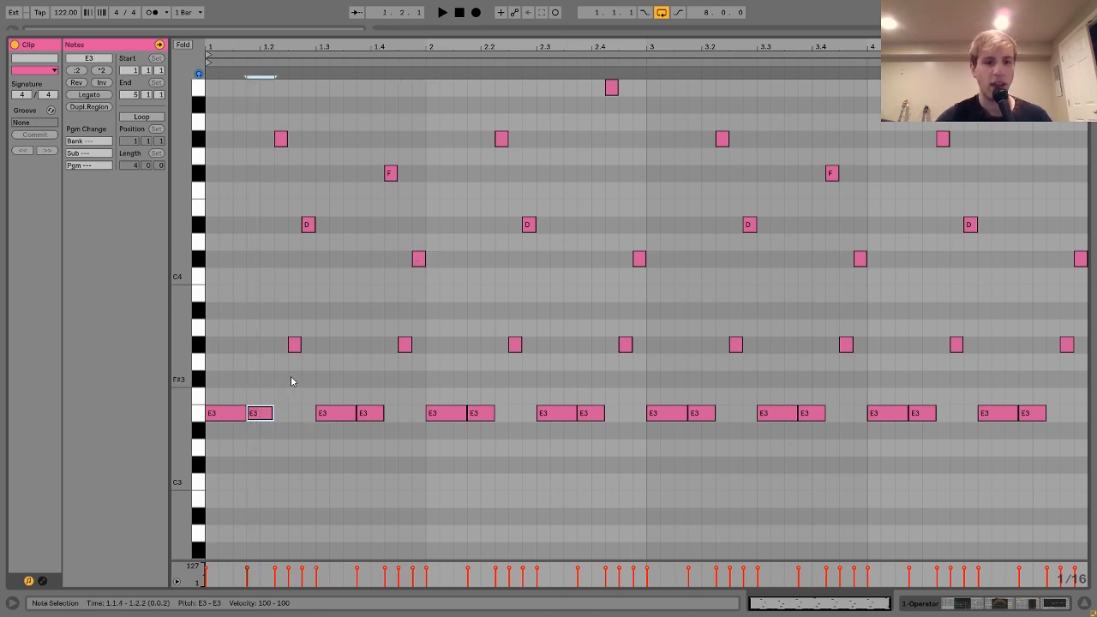
left_click_drag(298, 293, 320, 182)
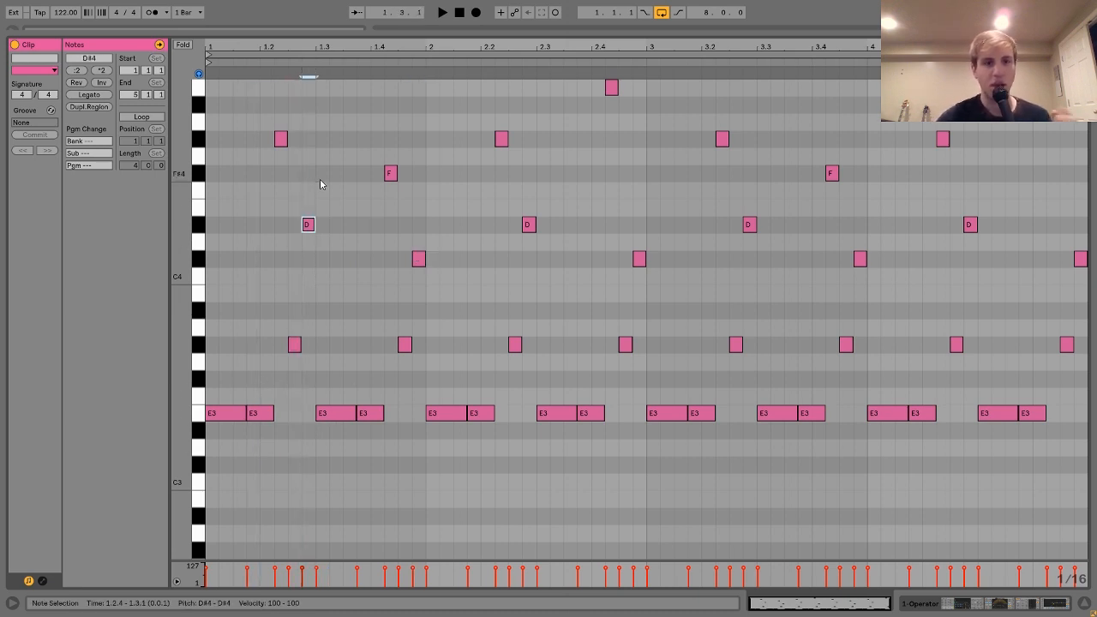
key("space")
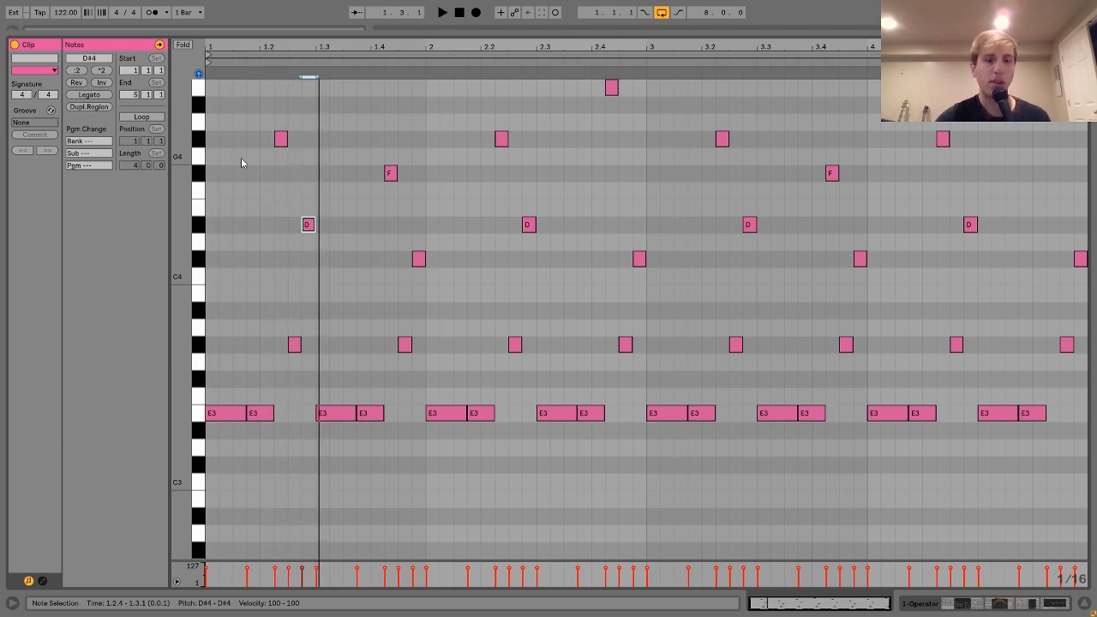
left_click(281, 139)
left_click(294, 345)
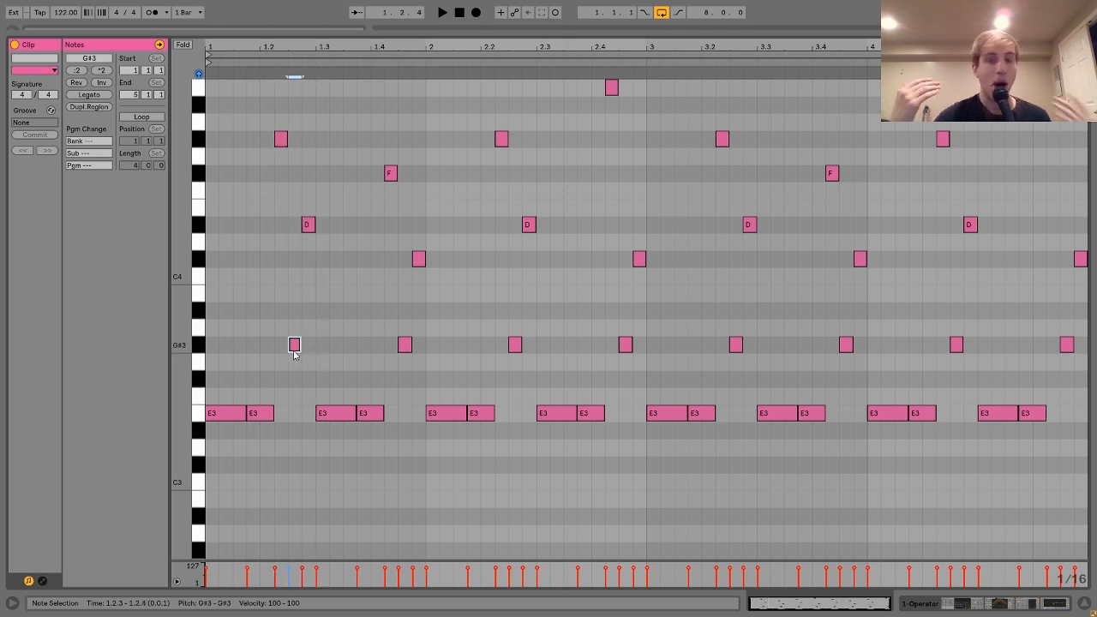
Show the first Operator track's devices and inspect Operator's global settings and the envelopes of oscillators A and B
left_click(1055, 605)
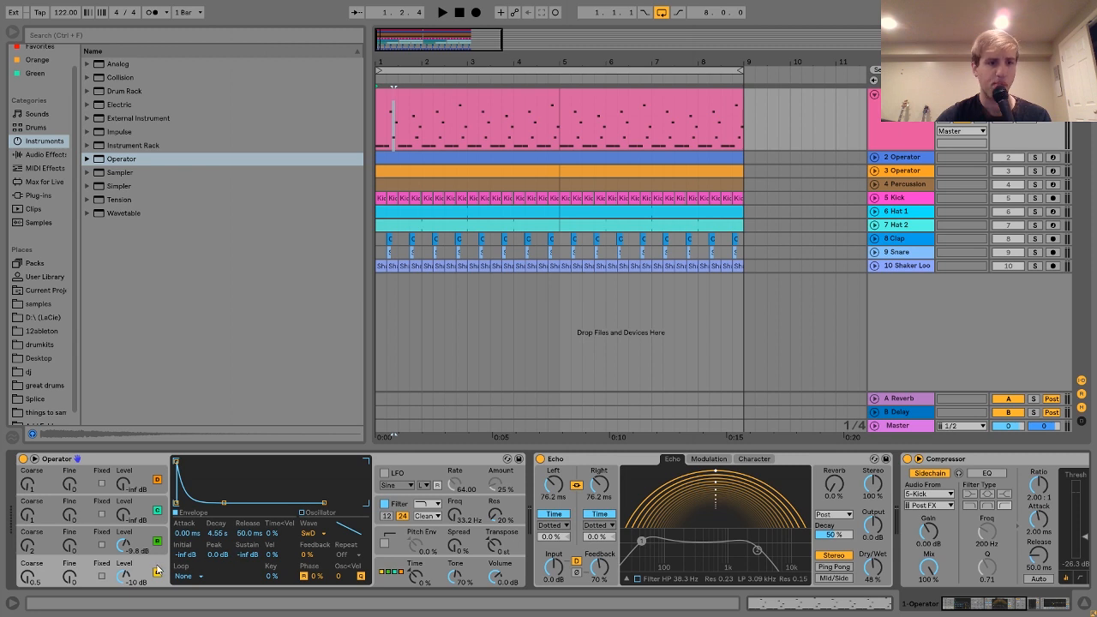
left_click(388, 575)
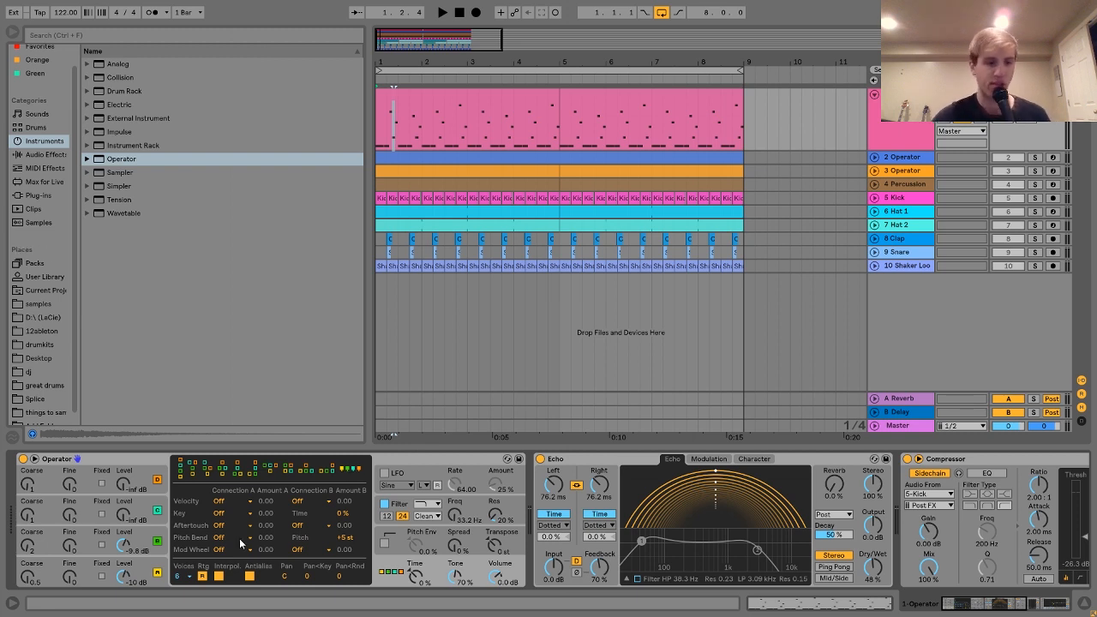
left_click(156, 565)
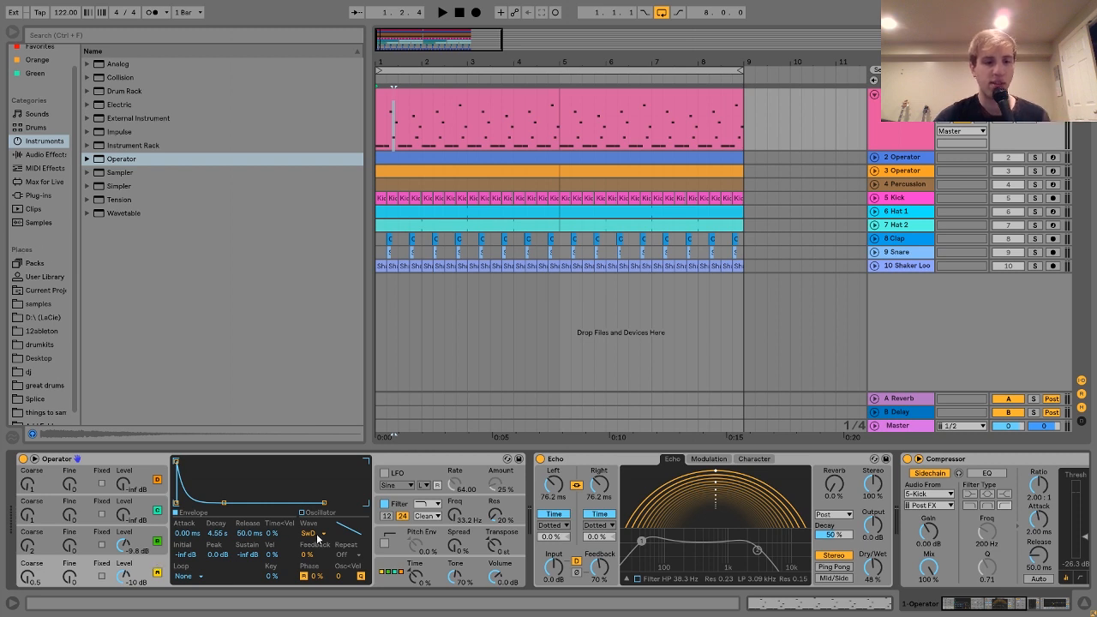
left_click(149, 533)
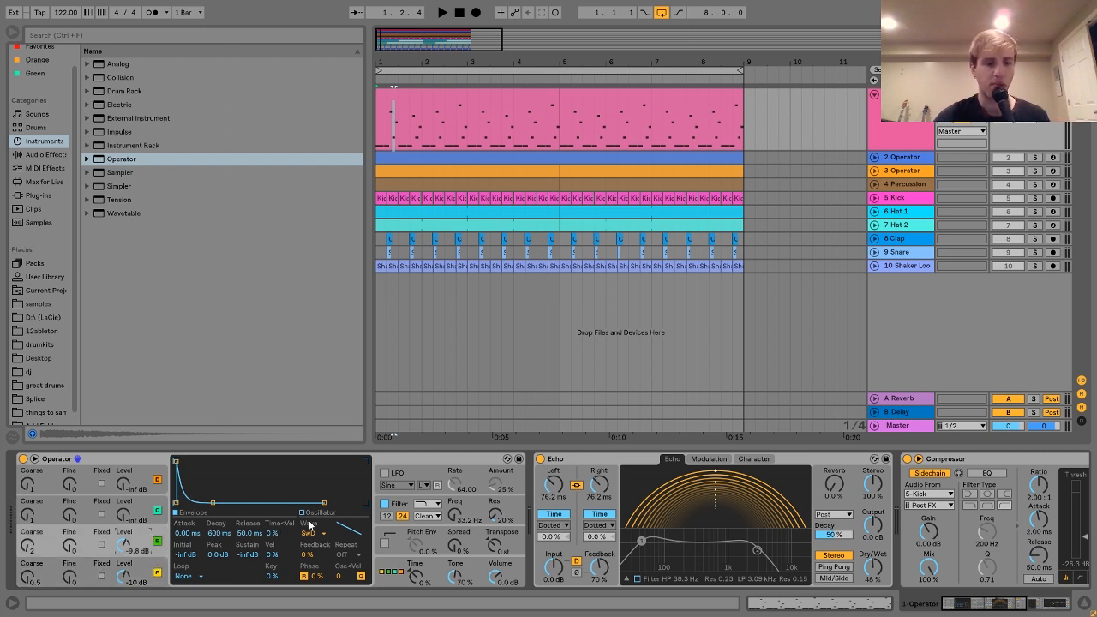
left_click(156, 565)
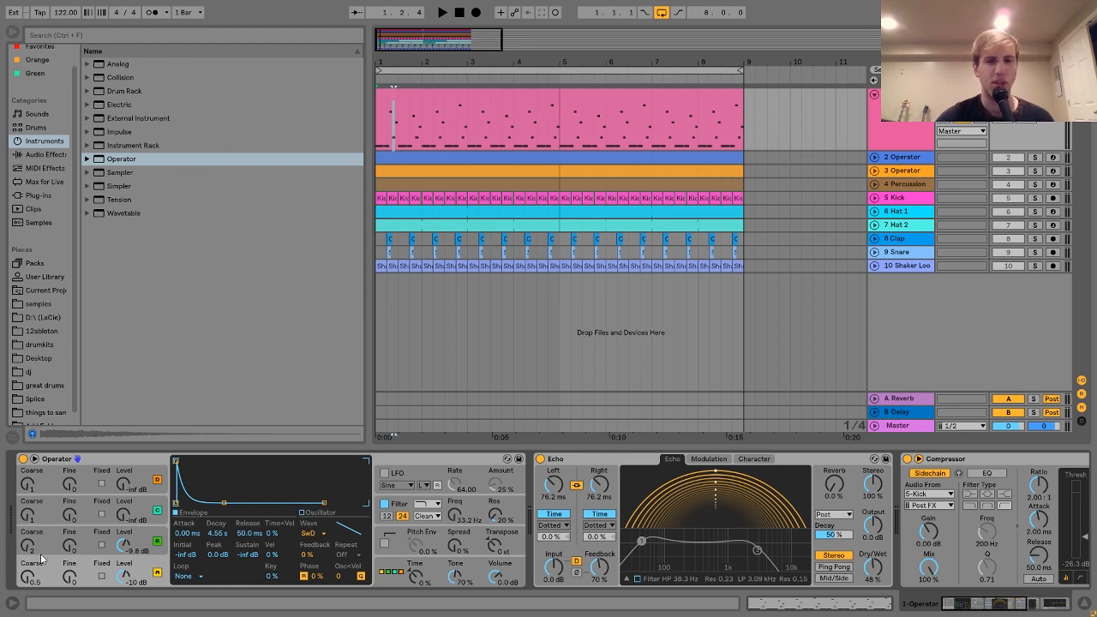
Select the first four-bar clip on the first Operator track and play the loop to hear the sound
key("space")
left_click(489, 100)
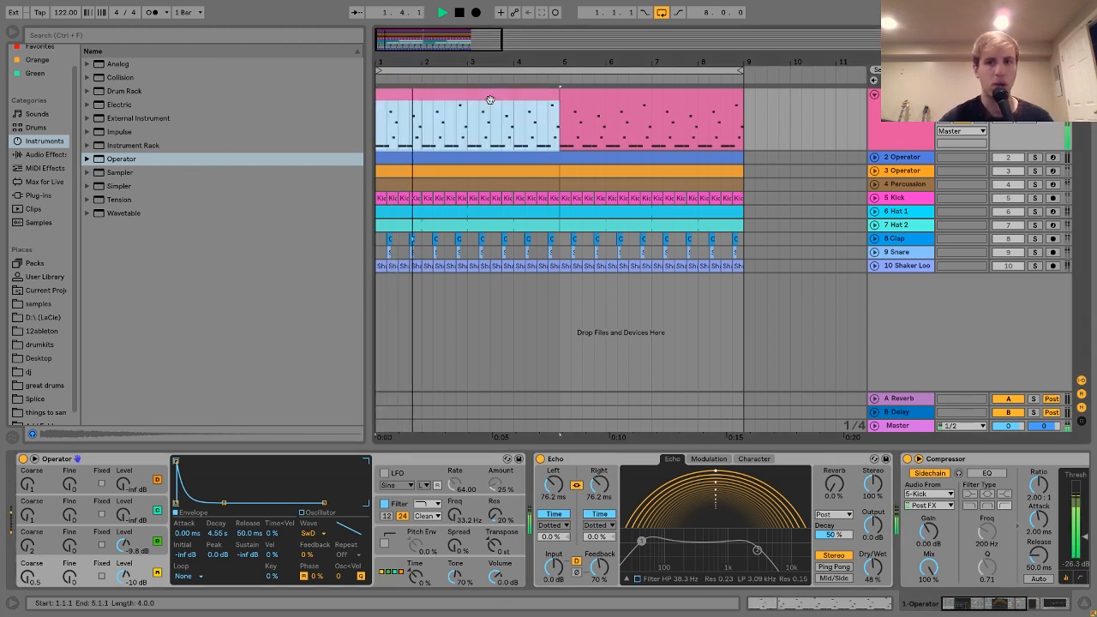
key("space")
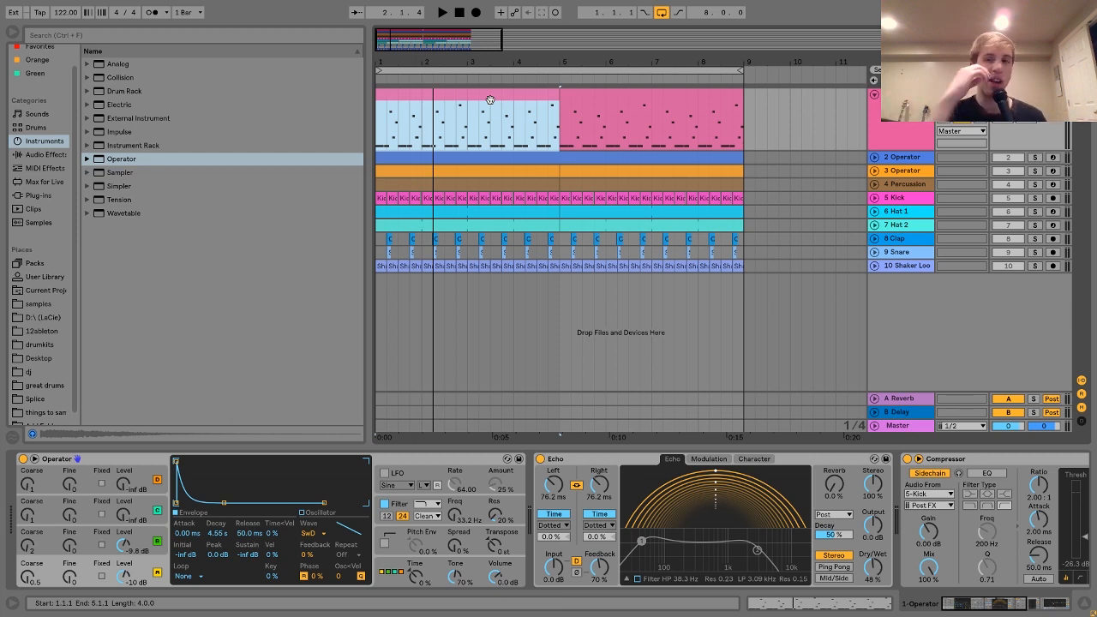
key("space")
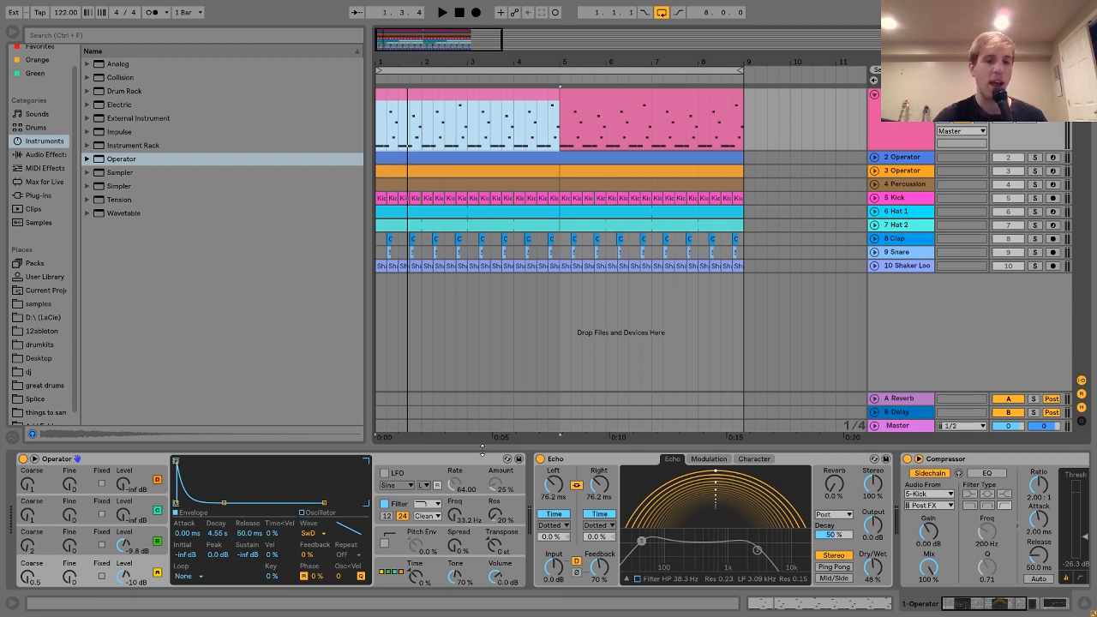
Display Operator's filter envelope settings and listen to the loop with them in view
left_click(377, 542)
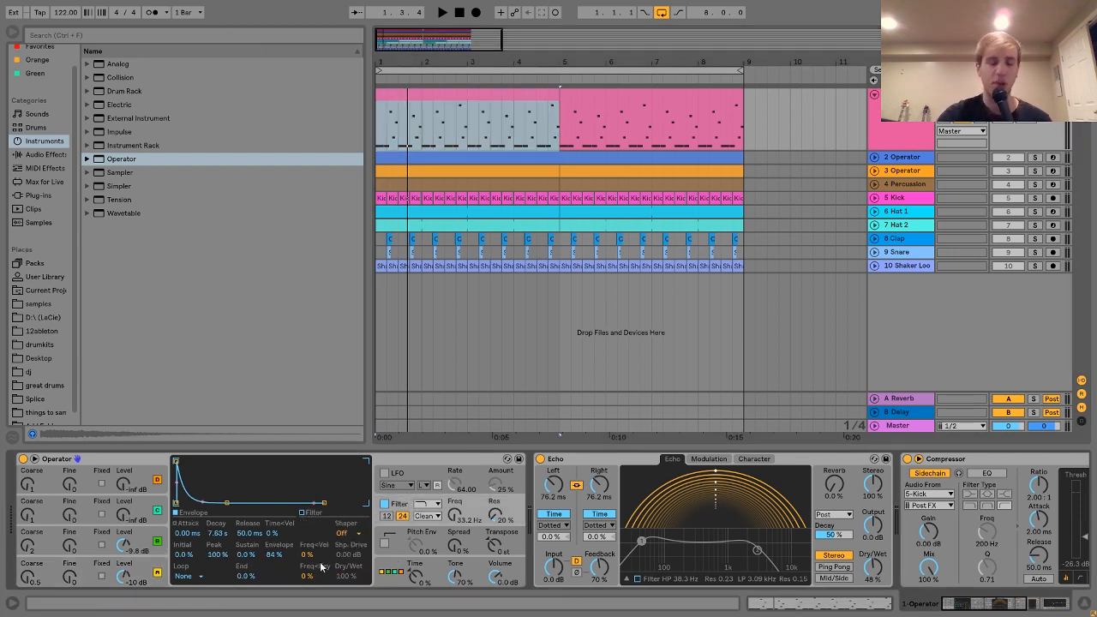
key("space")
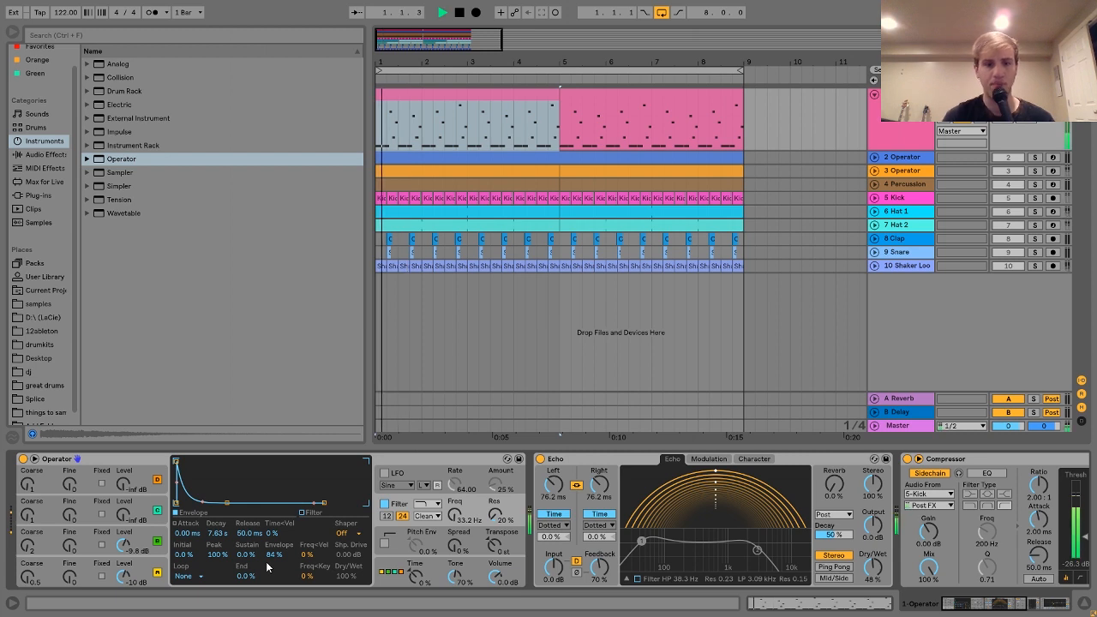
key("space")
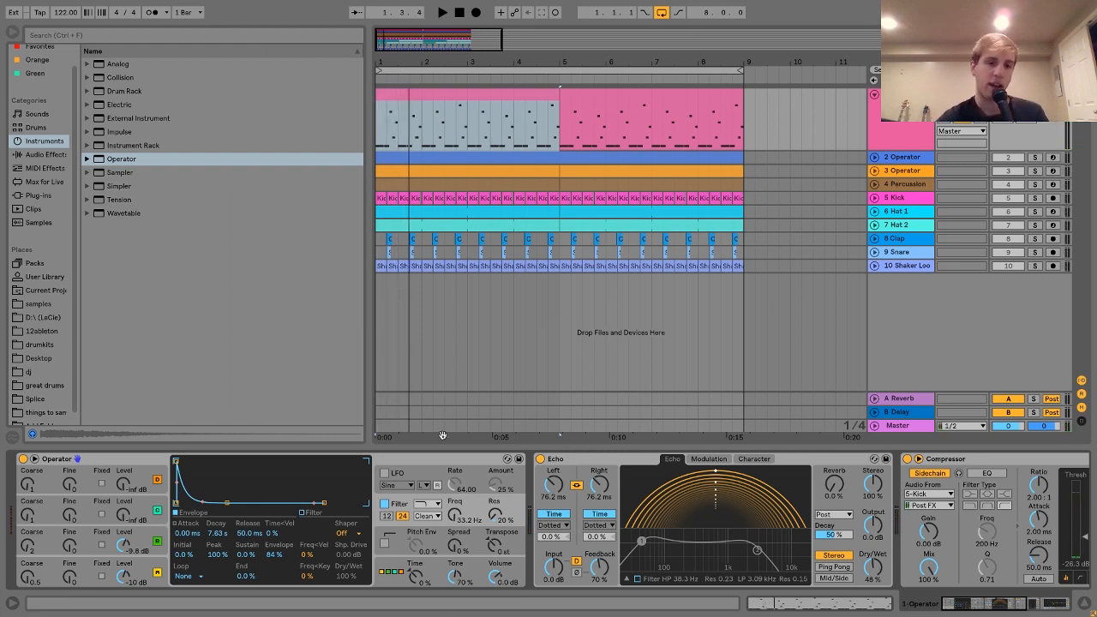
key("space")
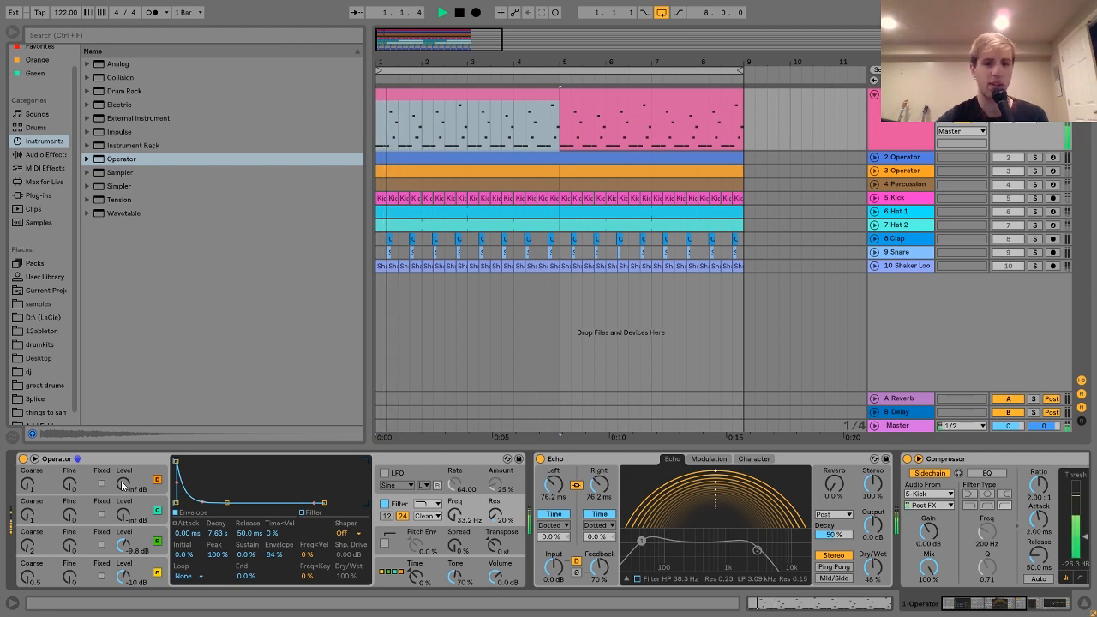
key("space")
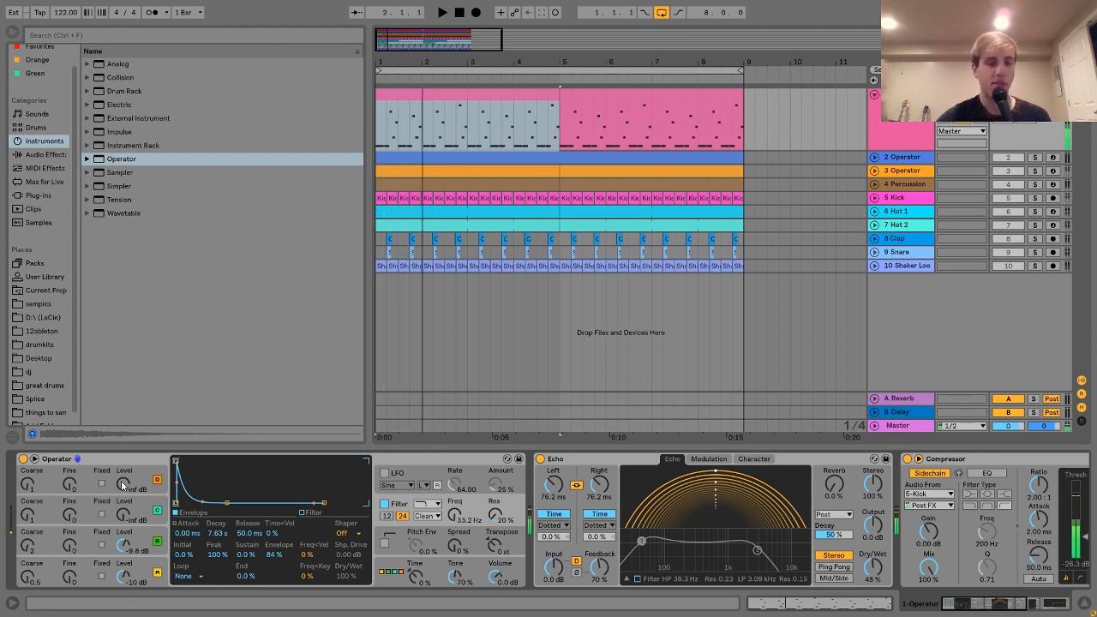
Review the Echo, Compressor and EQ Eight devices in the first Operator track's effect chain, listening to the loop
scroll(121, 484, "down", 3)
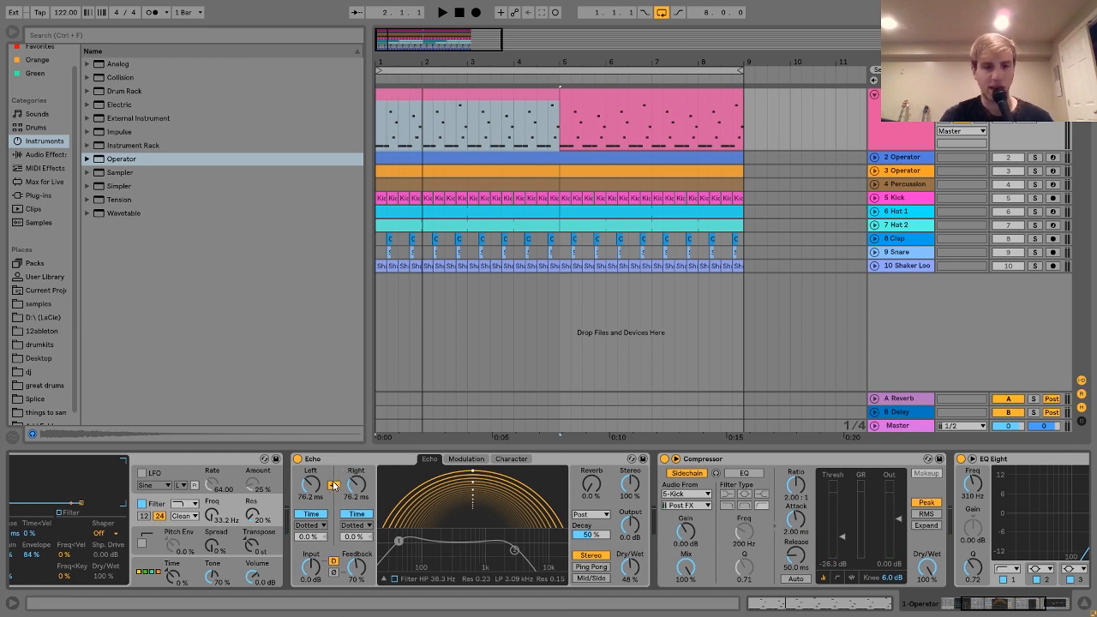
key("space")
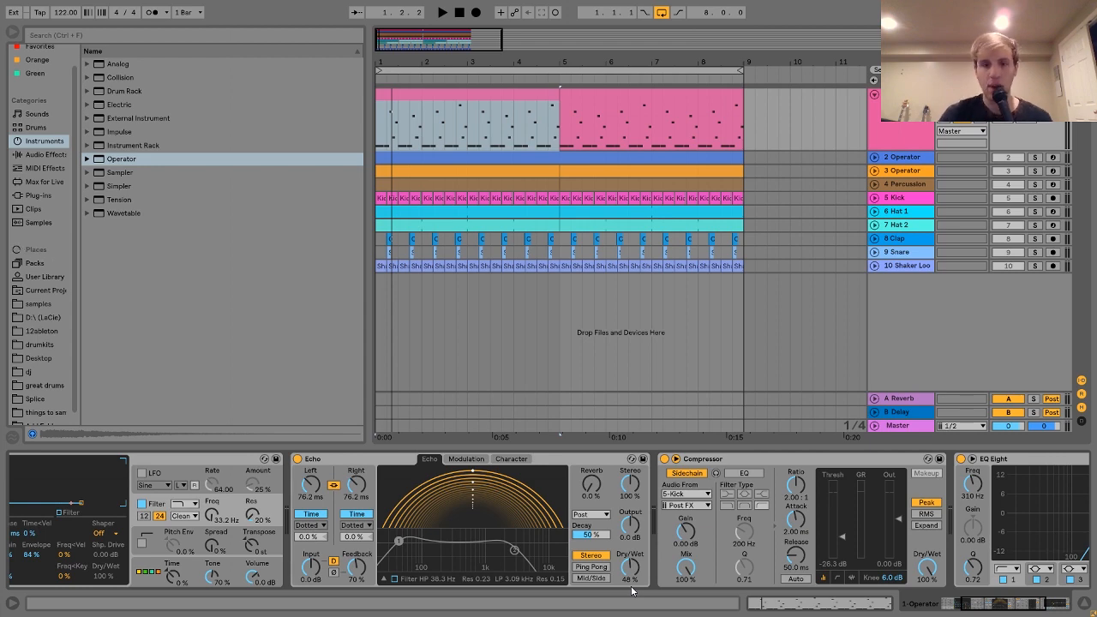
scroll(632, 590, "right", 4)
scroll(590, 490, "right", 3)
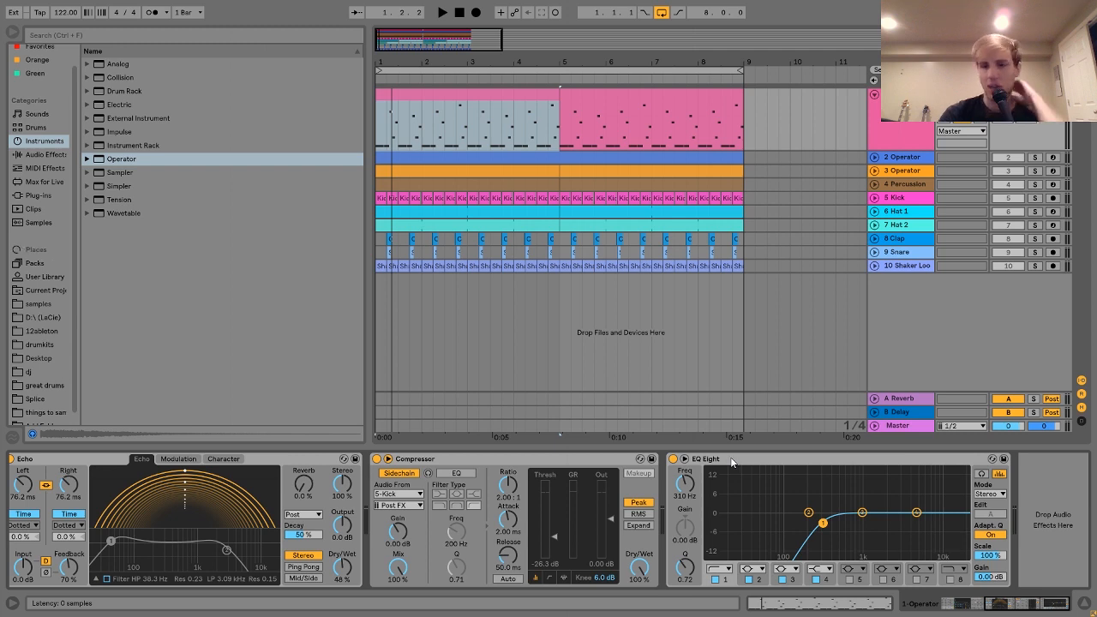
Play the loop and bypass EQ Eight briefly to compare the full mix with and without it
key("space")
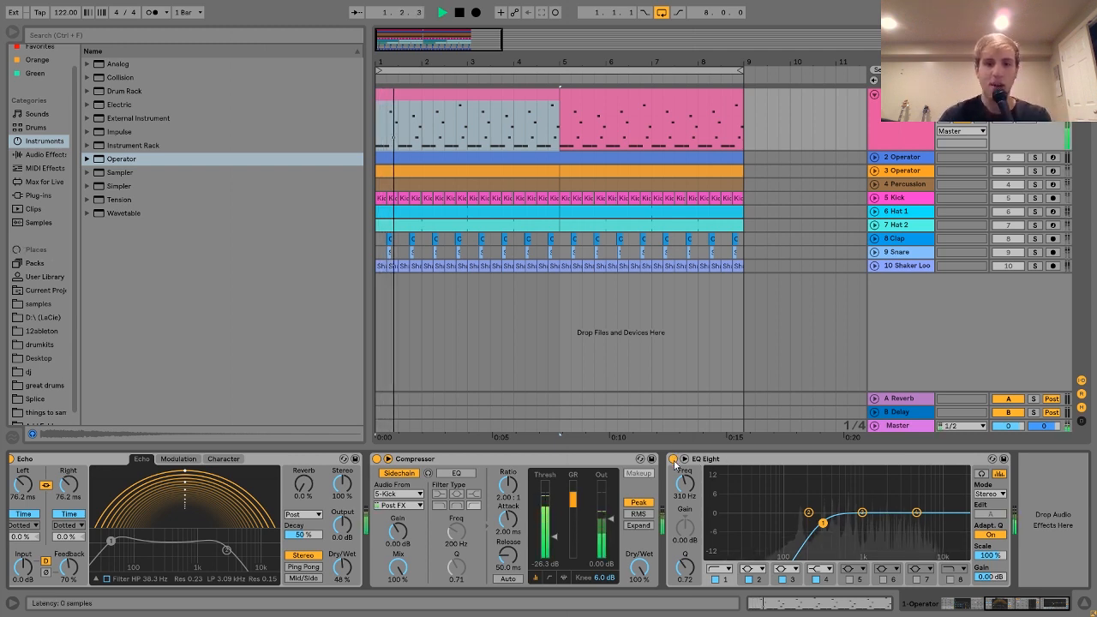
left_click(673, 460)
left_click(674, 460)
key("space")
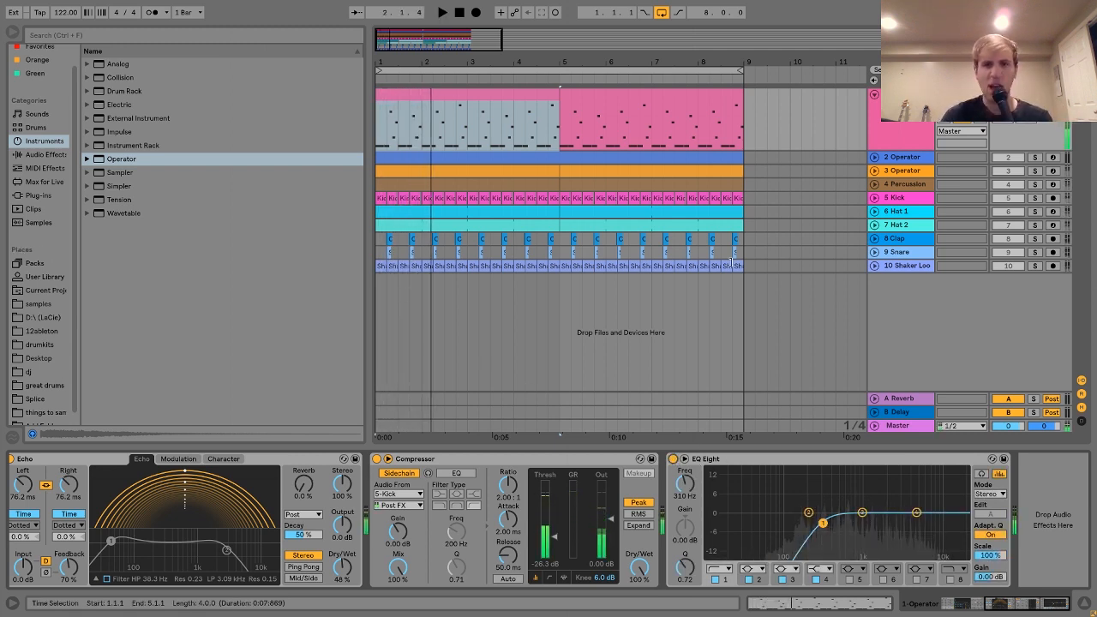
Solo the 3 Operator track and play the loop with EQ Eight on and off, leaving EQ Eight enabled
left_click(1036, 171)
key("space")
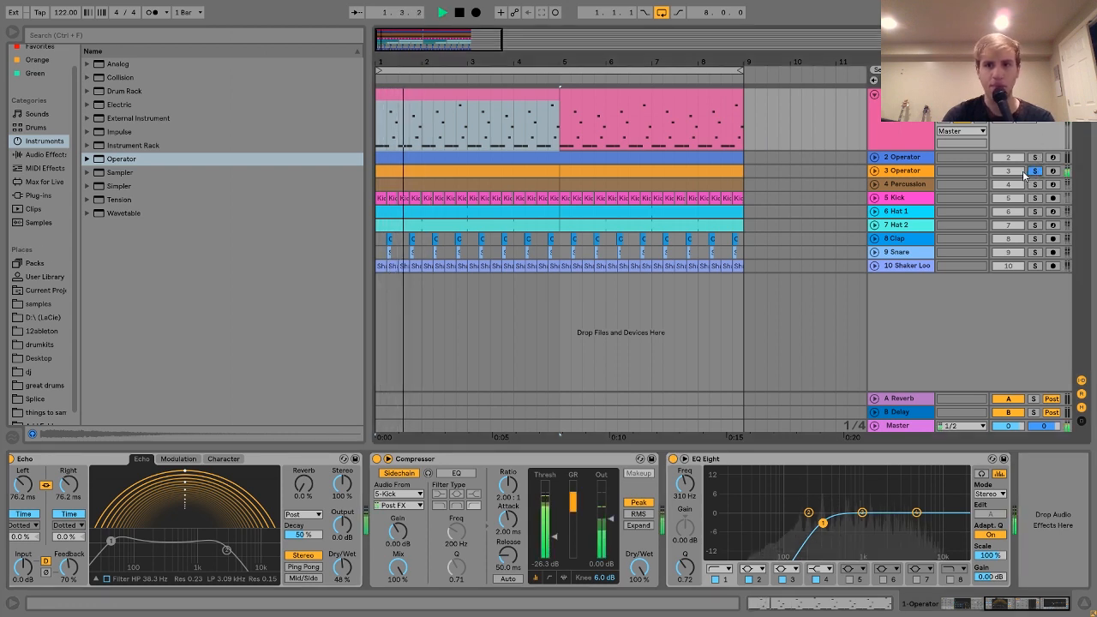
key("space")
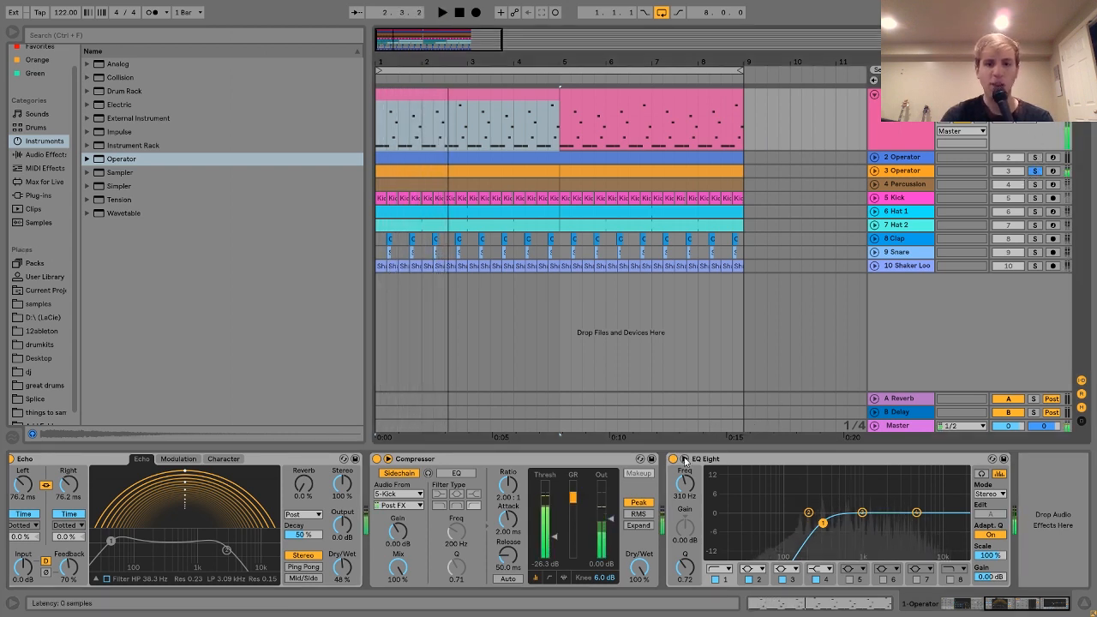
left_click(673, 459)
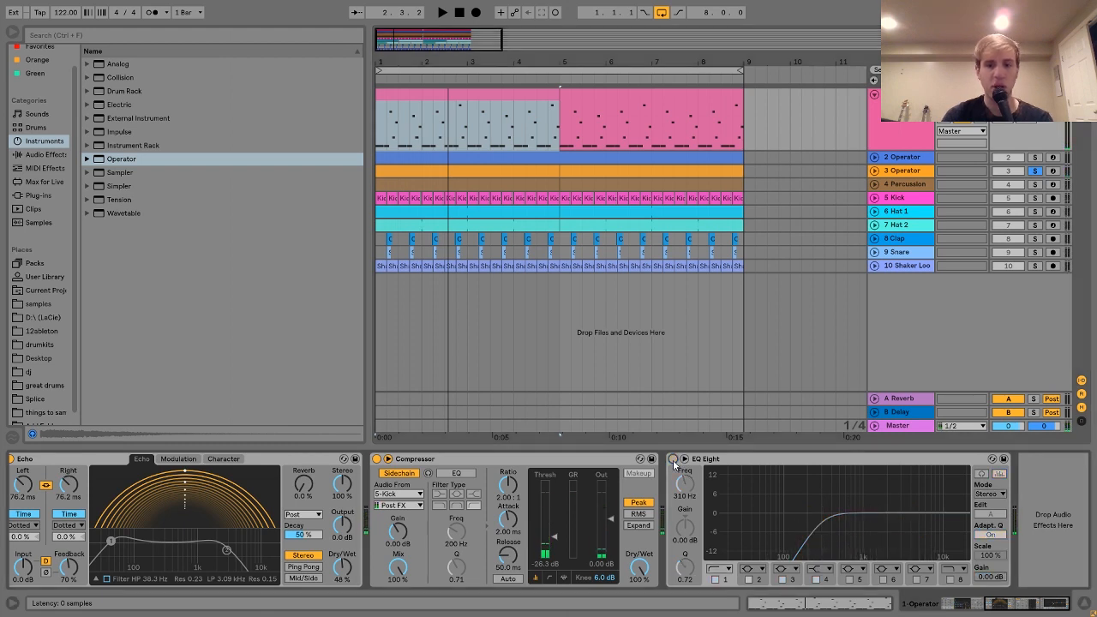
key("space")
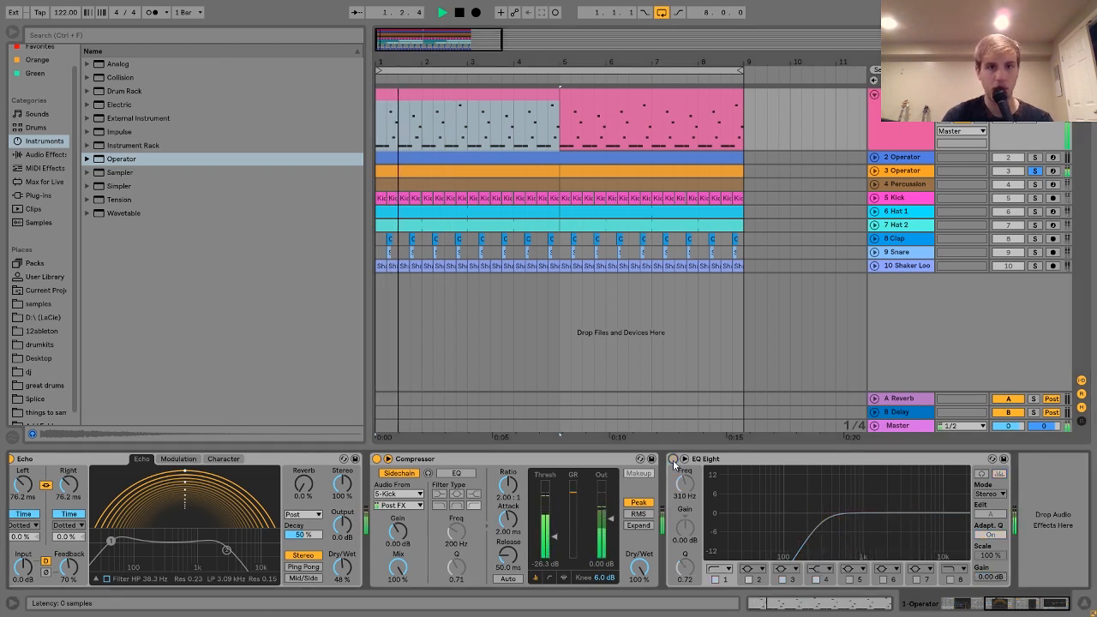
key("space")
left_click(674, 459)
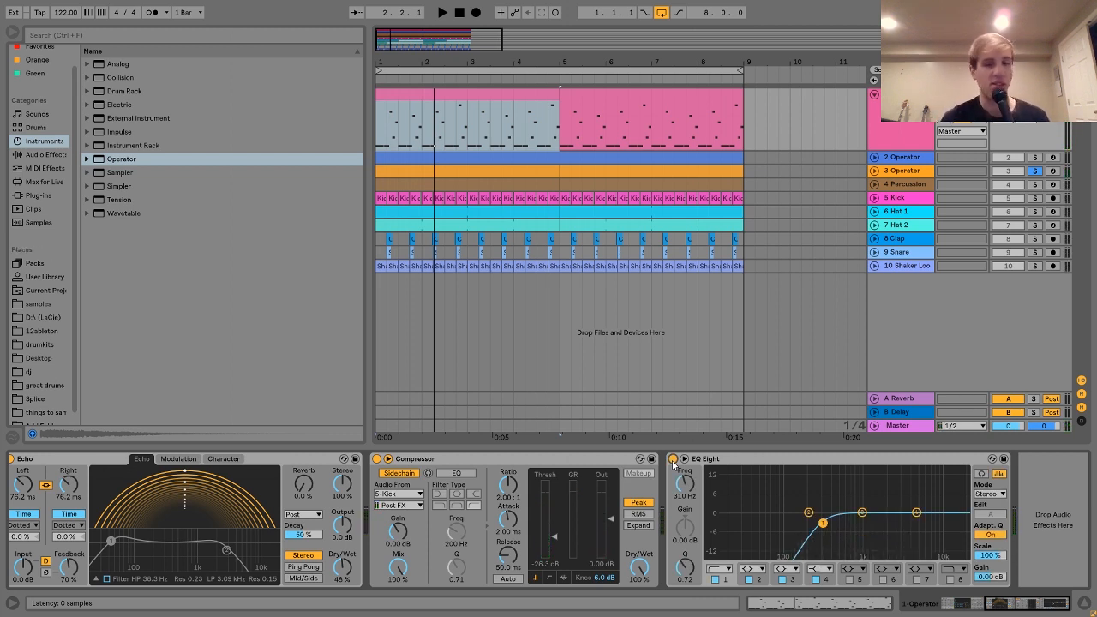
Unfold and solo the 2 Operator track, play it from 2.4.1 and 4.4.1, and select its clip
left_click(899, 161)
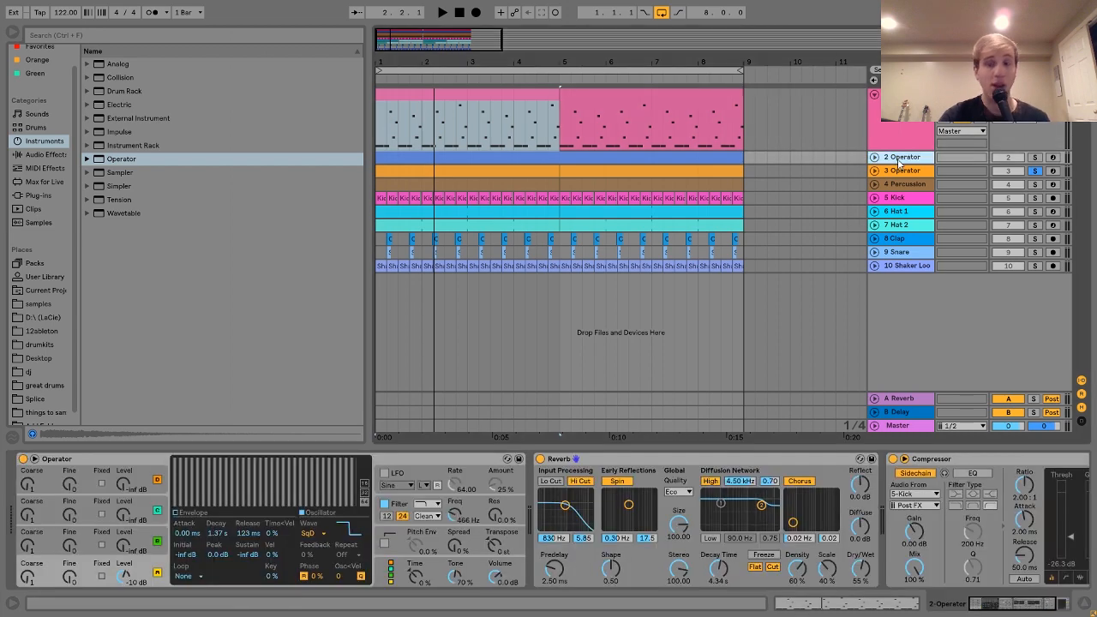
left_click(874, 157)
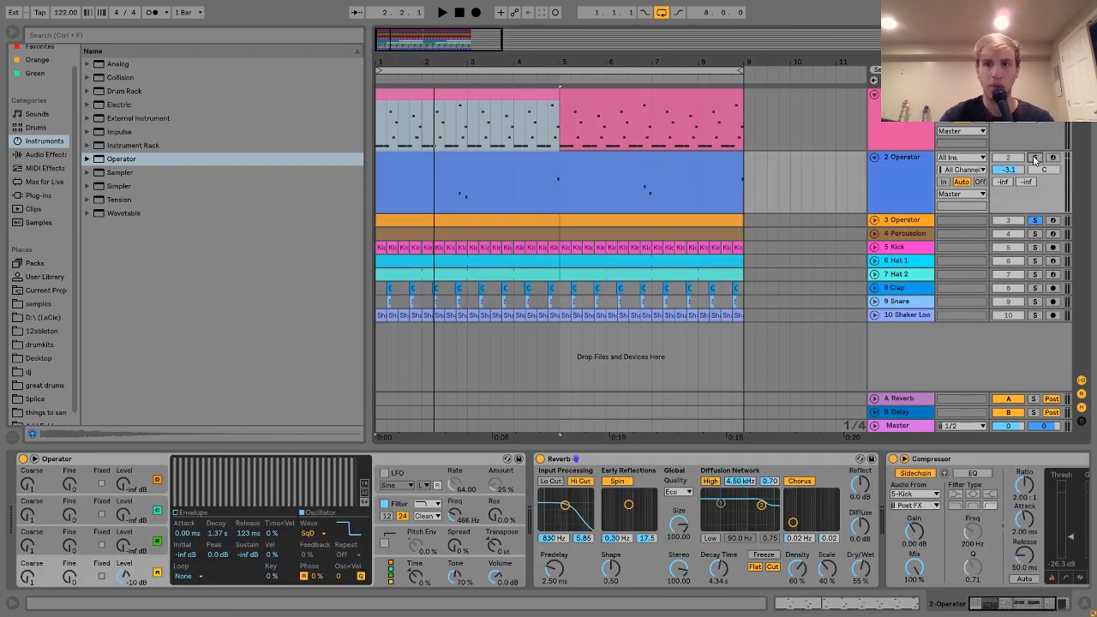
left_click(453, 203)
key("space")
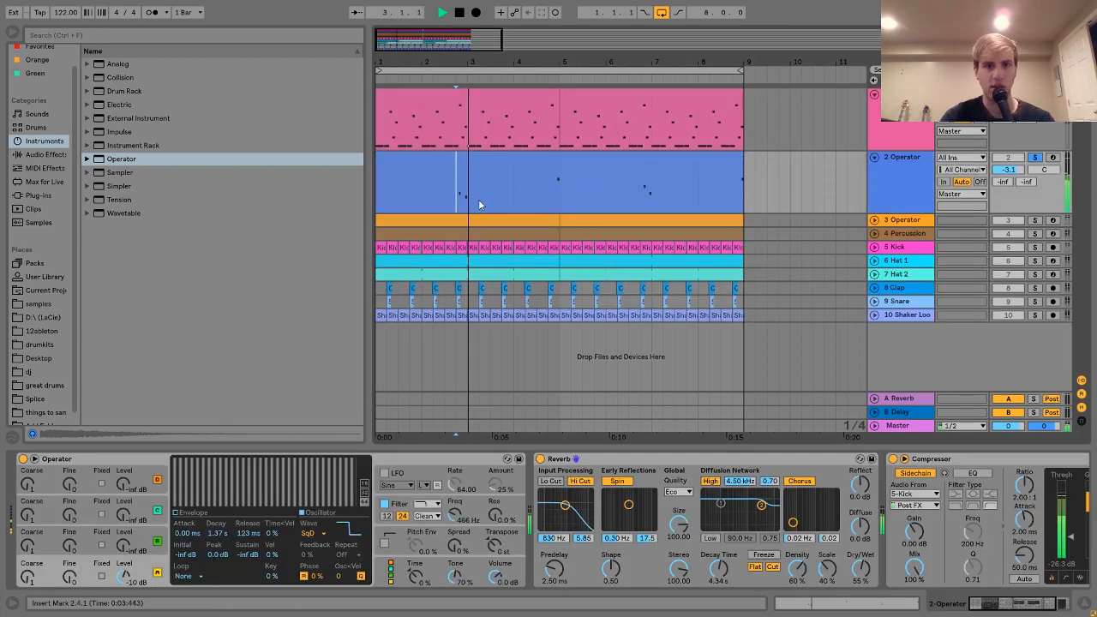
left_click(549, 204)
key("space")
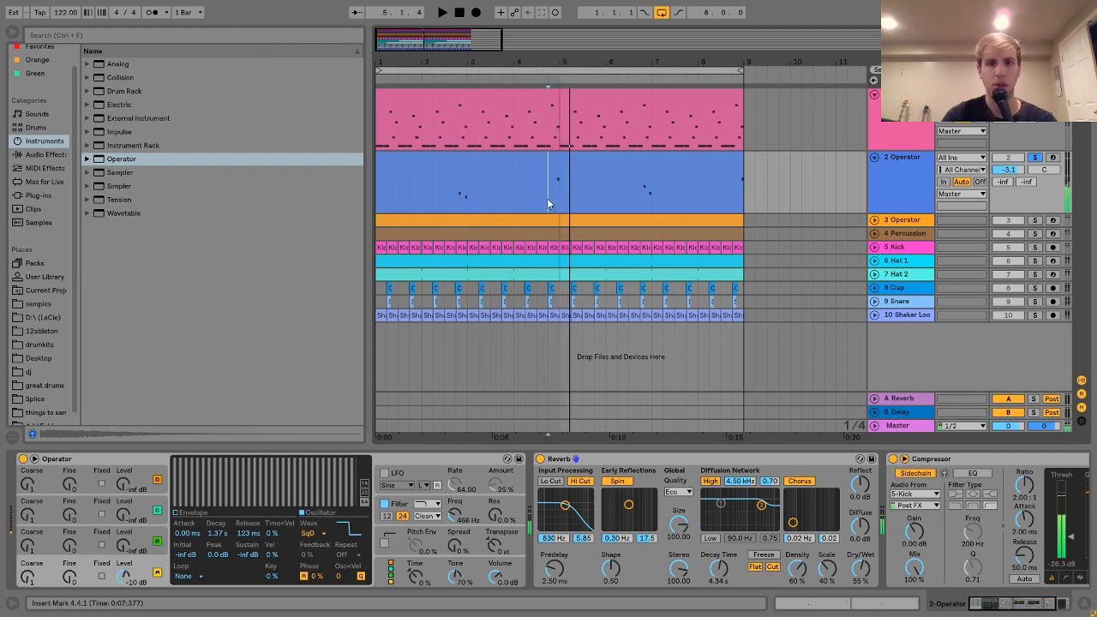
left_click(476, 159)
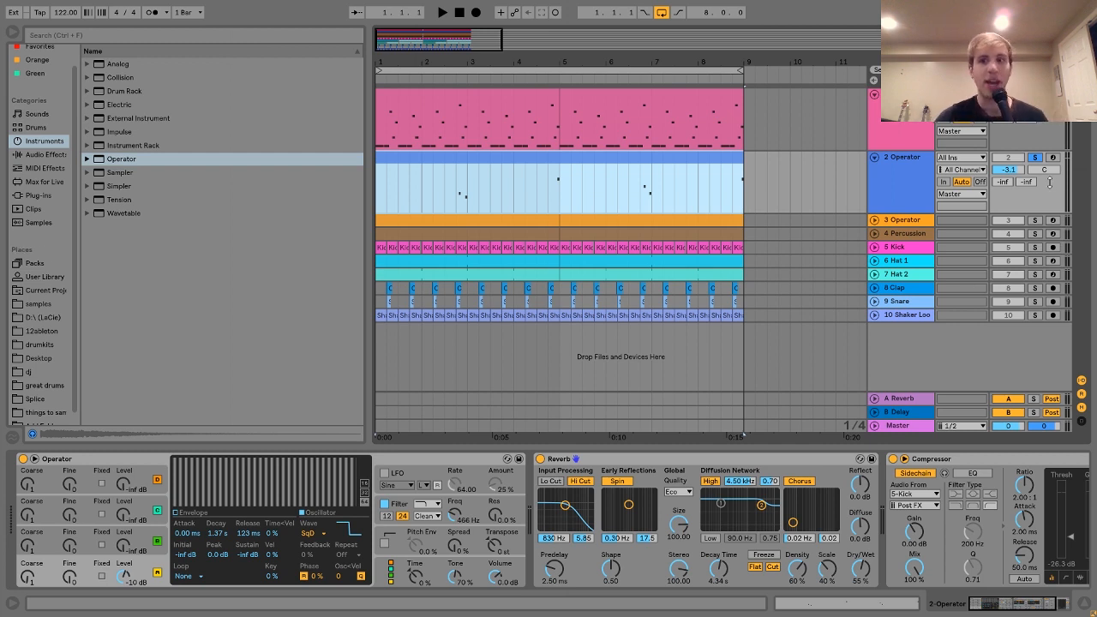
Unsolo the 2 Operator track and play the full mix from the middle of bar 2 and from 4.4.1, then reselect its clip
left_click(1036, 158)
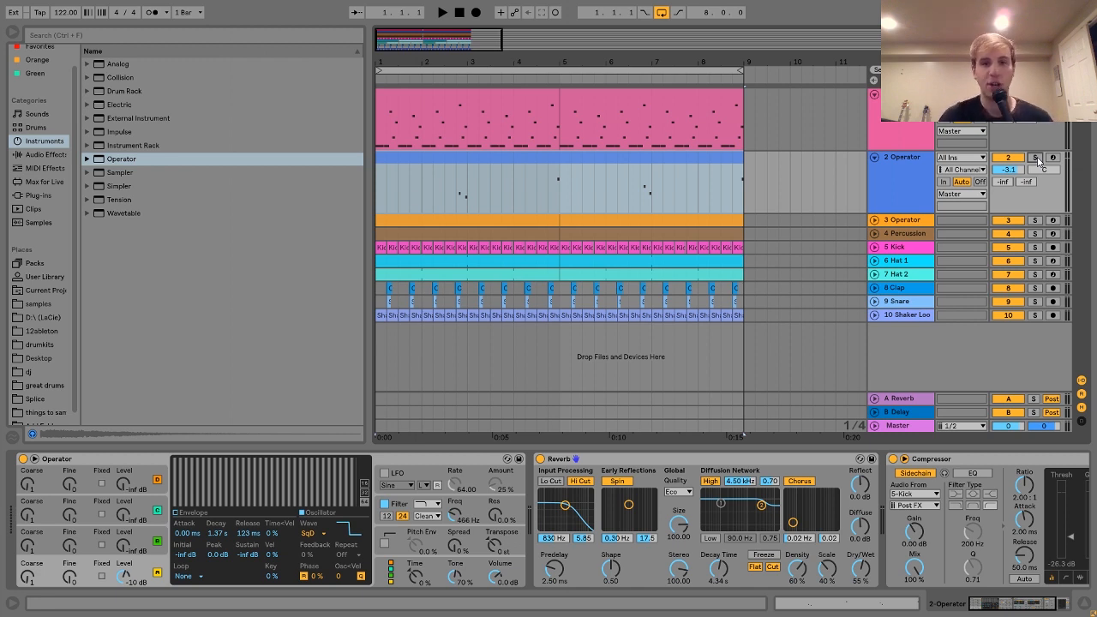
left_click(445, 203)
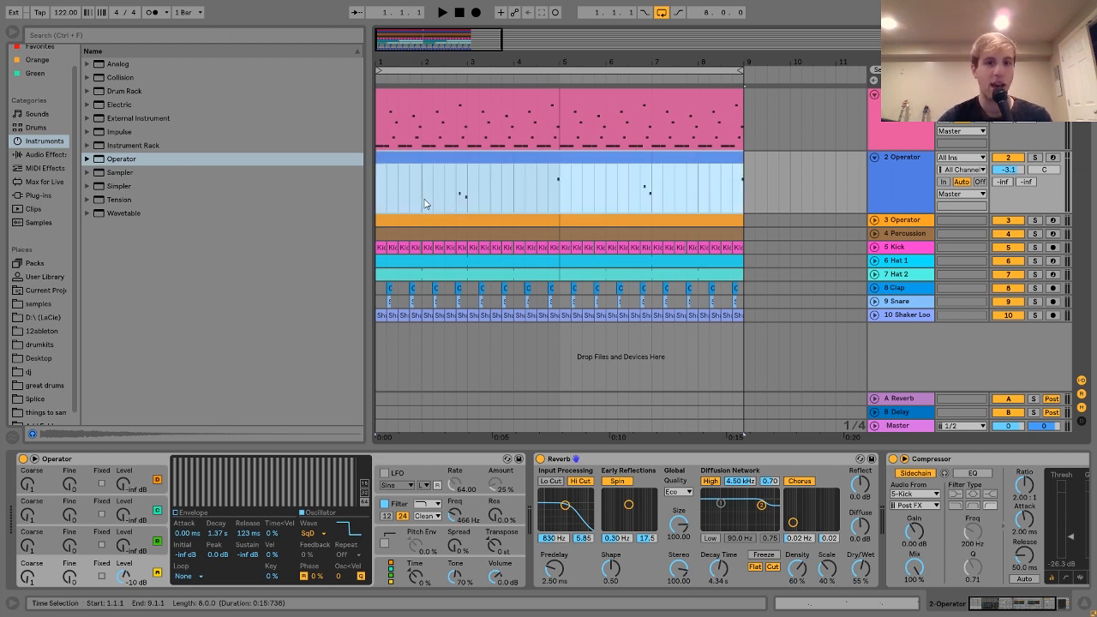
left_click(446, 204)
key("space")
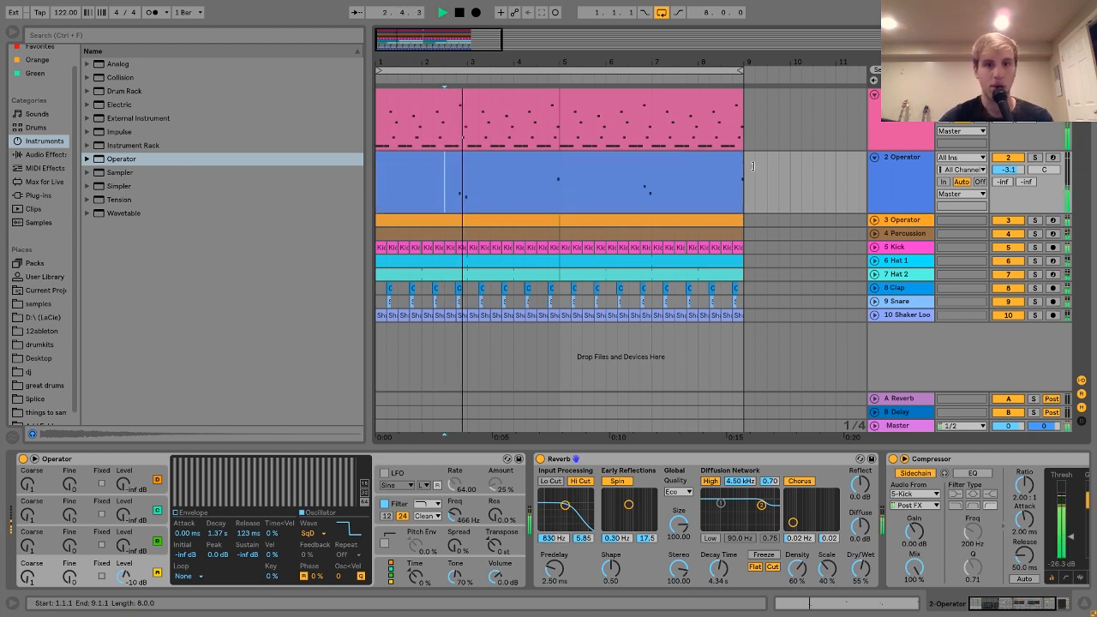
key("space")
left_click(549, 203)
key("space")
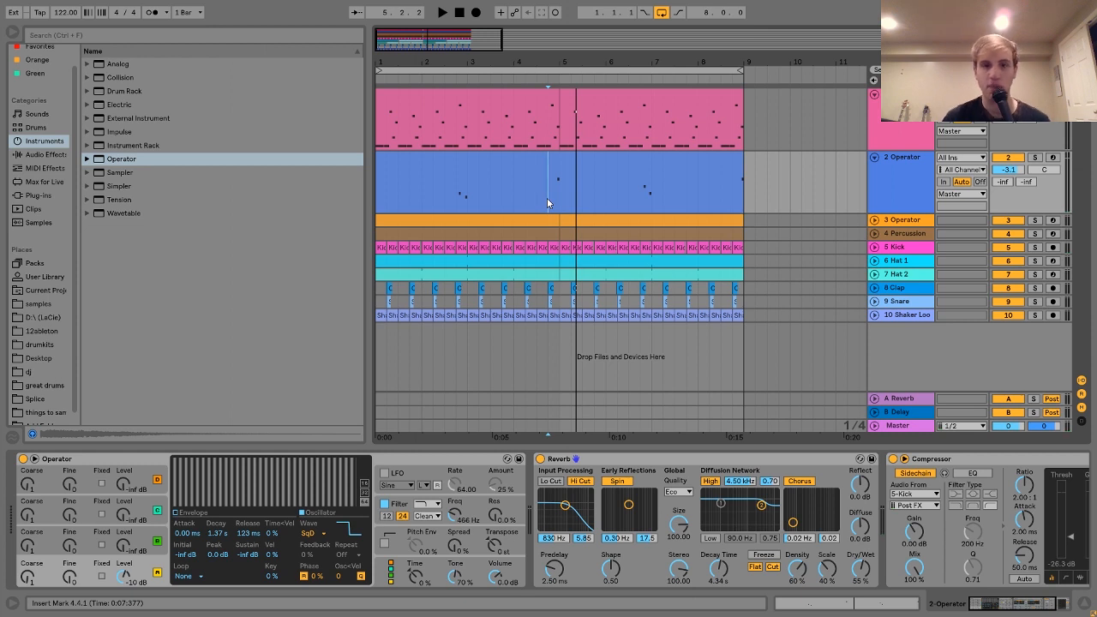
left_click(547, 203)
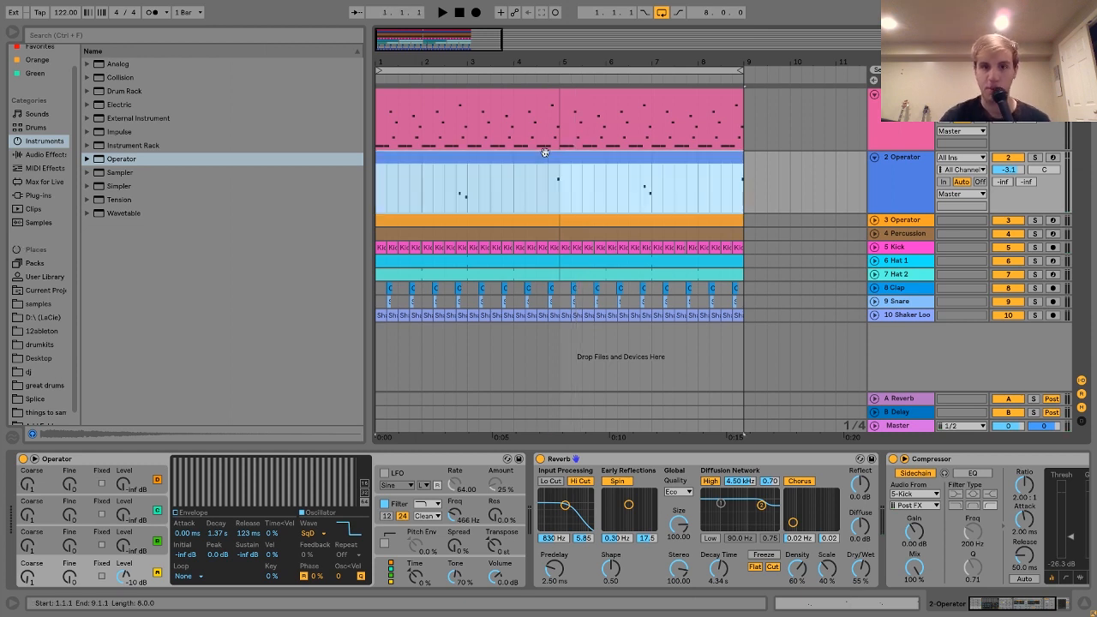
Solo and arm the 2 Operator track, and review its filter envelope, Reverb and Compressor settings
left_click(1035, 157)
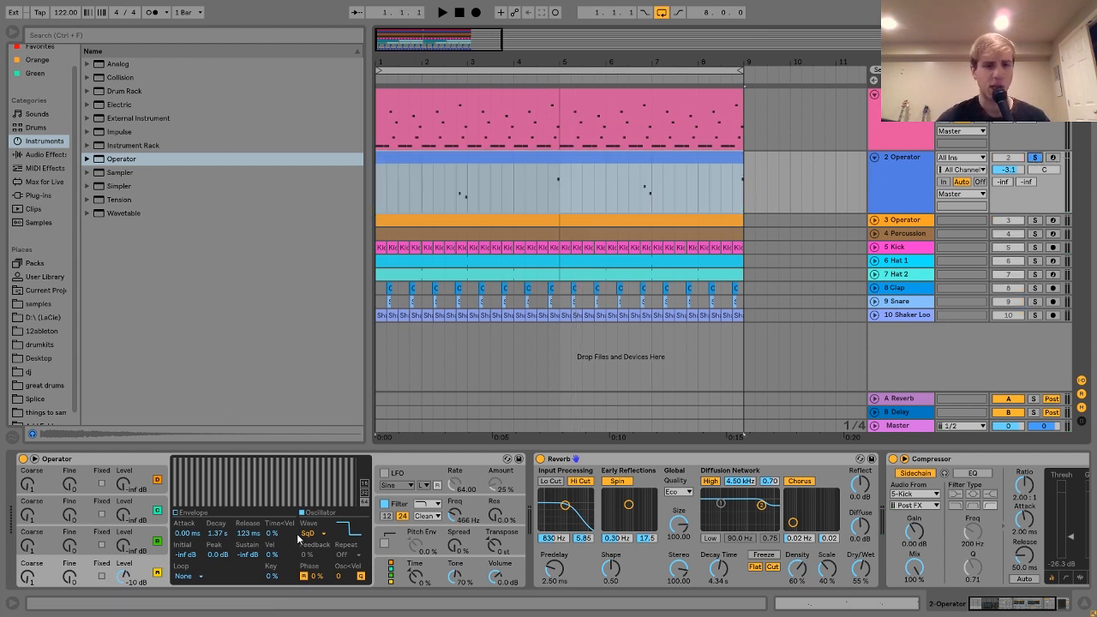
left_click(399, 511)
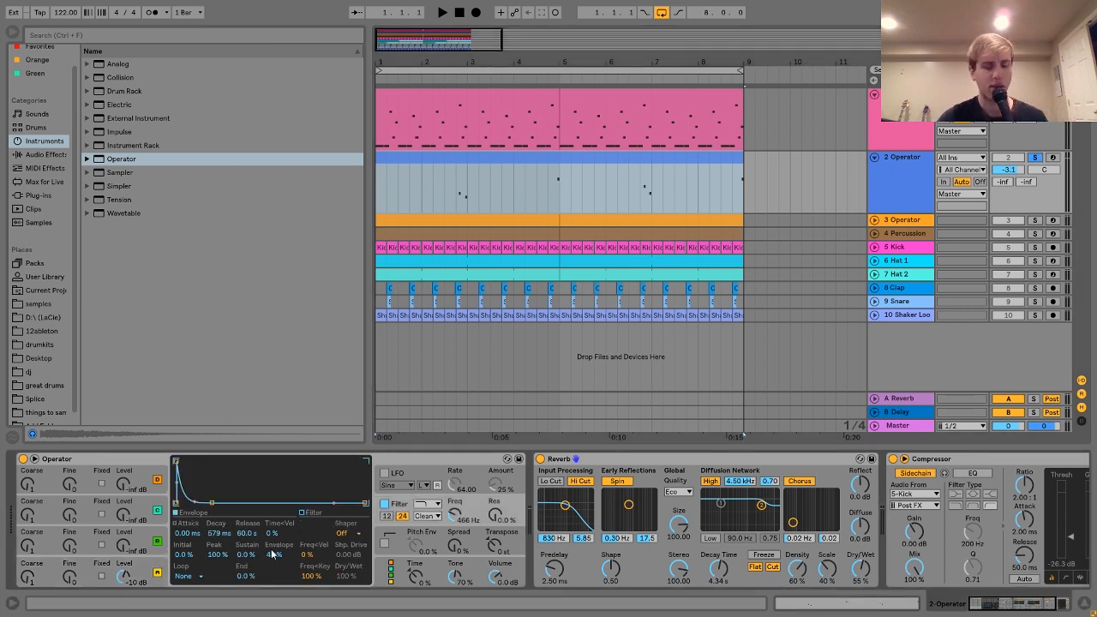
left_click(1054, 158)
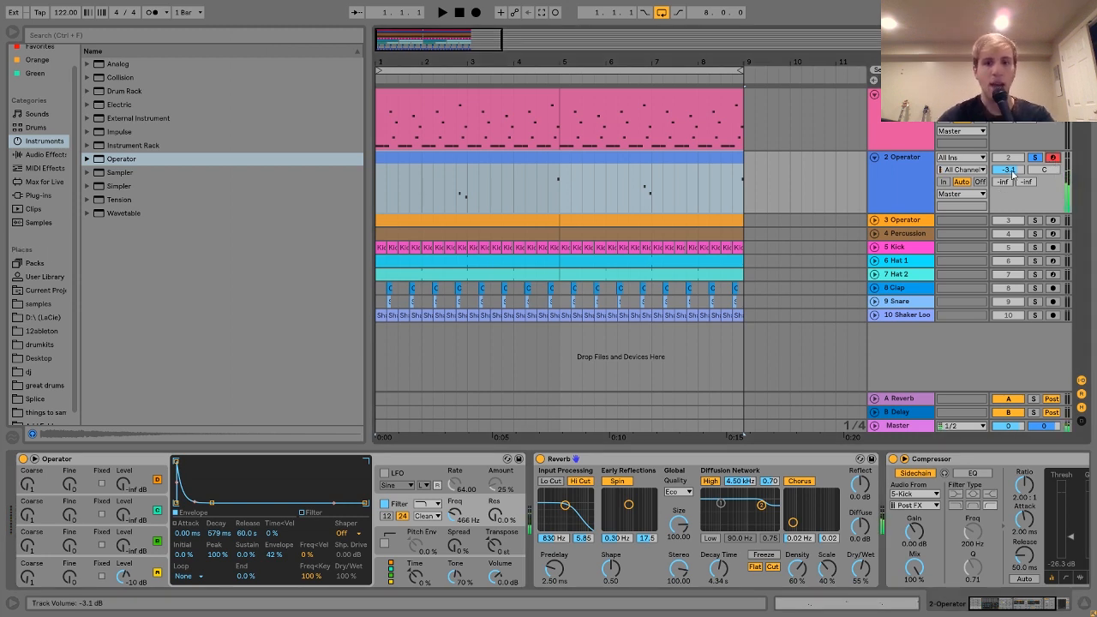
scroll(579, 470, "right", 2)
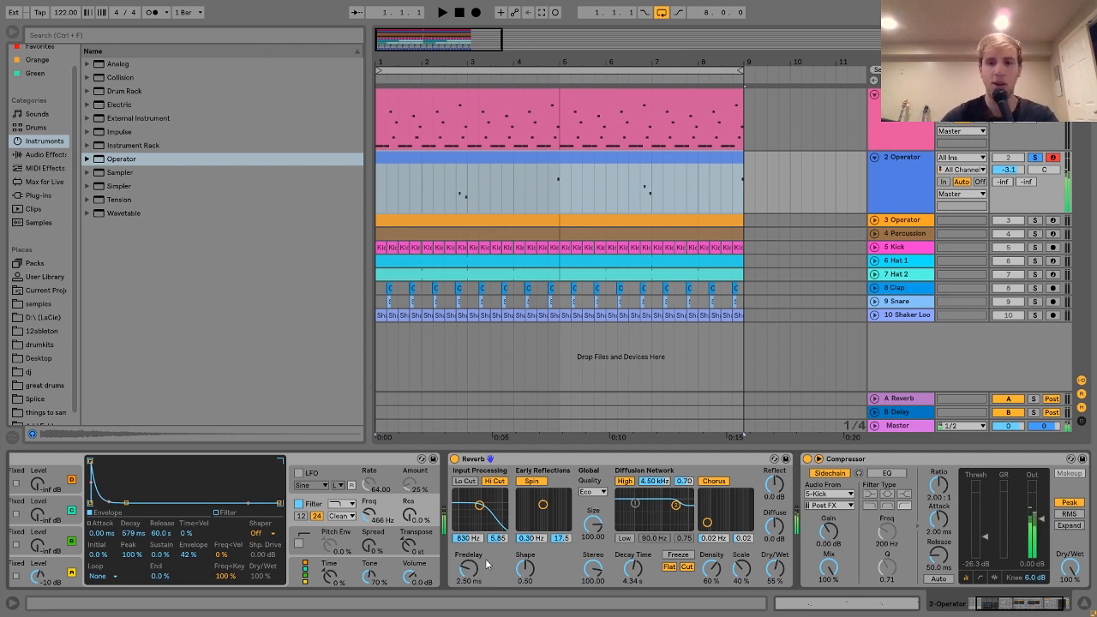
scroll(486, 564, "right", 2)
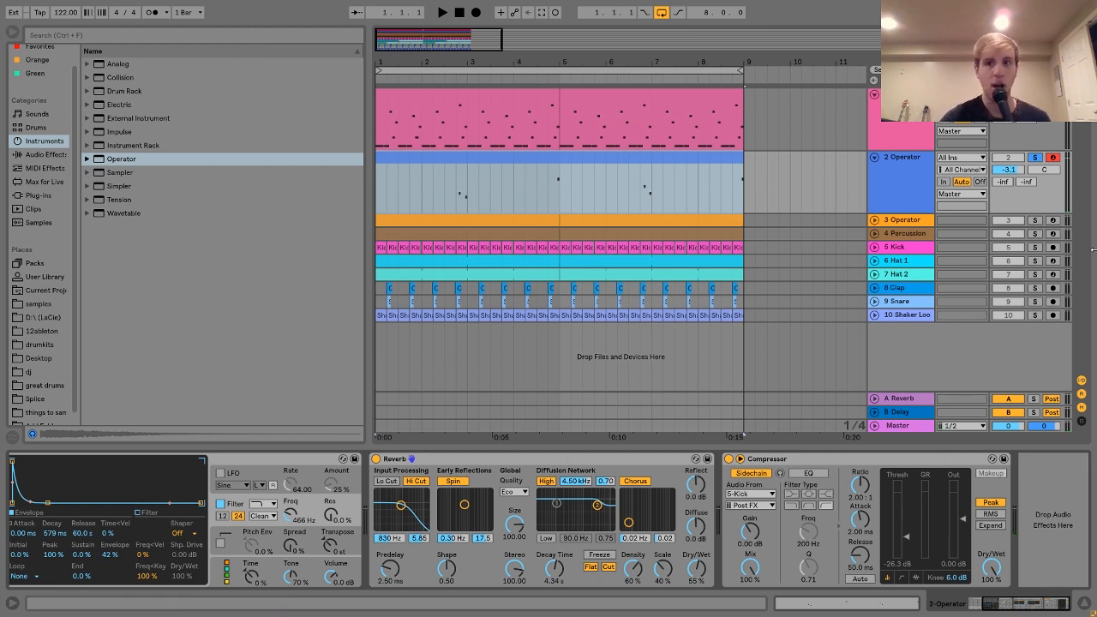
Unsolo the 2 Operator track, unfold and solo the 3 Operator track, and listen to its bassline from the loop start
left_click(1035, 158)
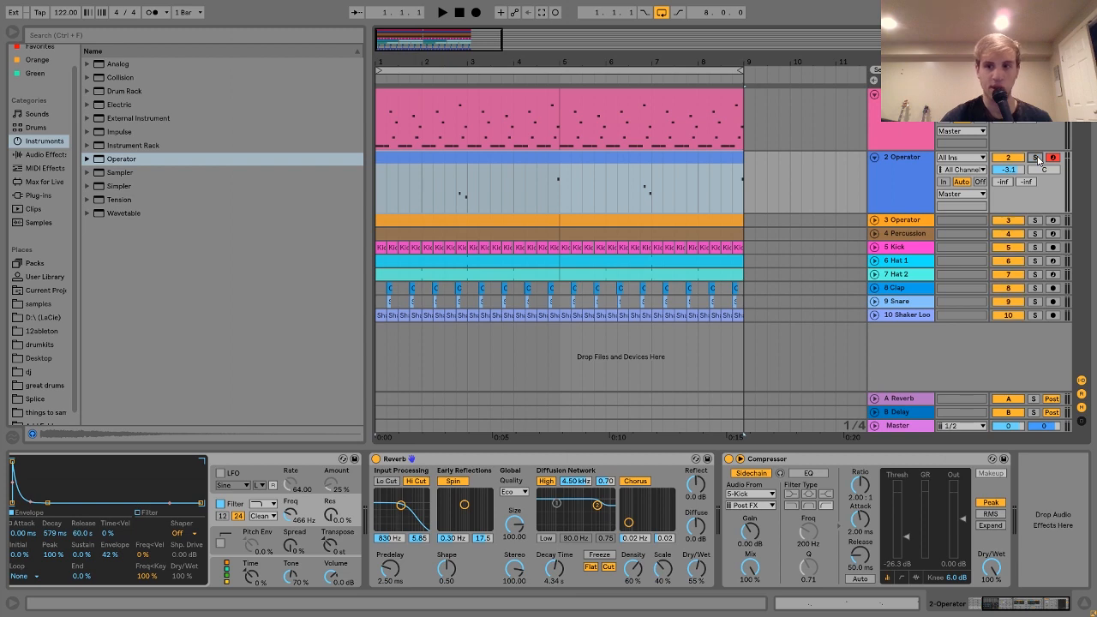
left_click(900, 223)
left_click(874, 222)
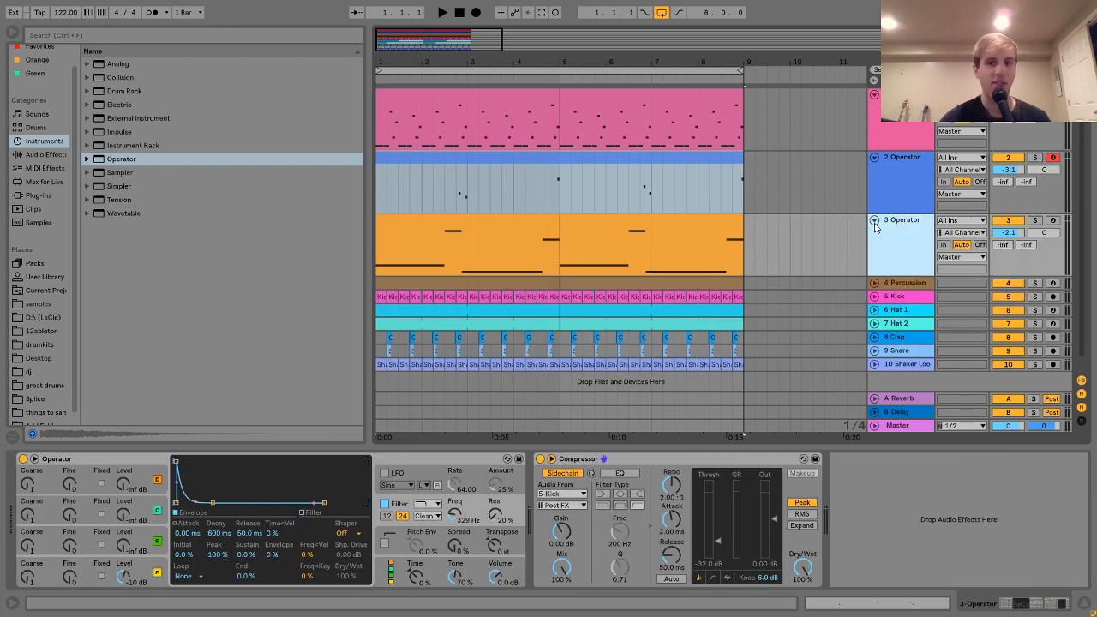
left_click(1035, 222)
key("space")
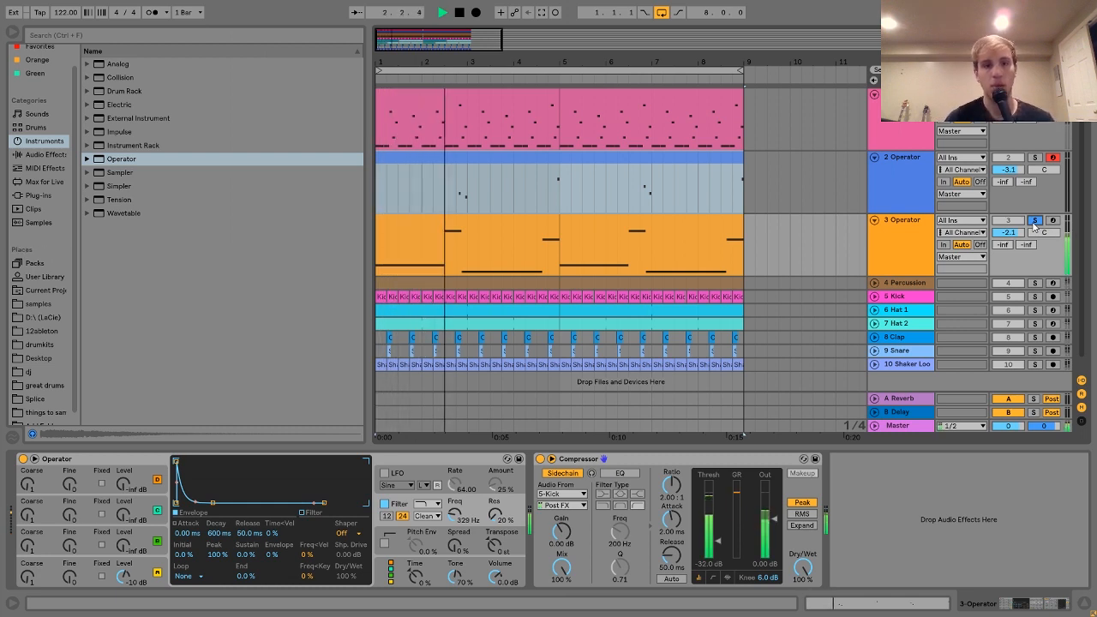
key("space")
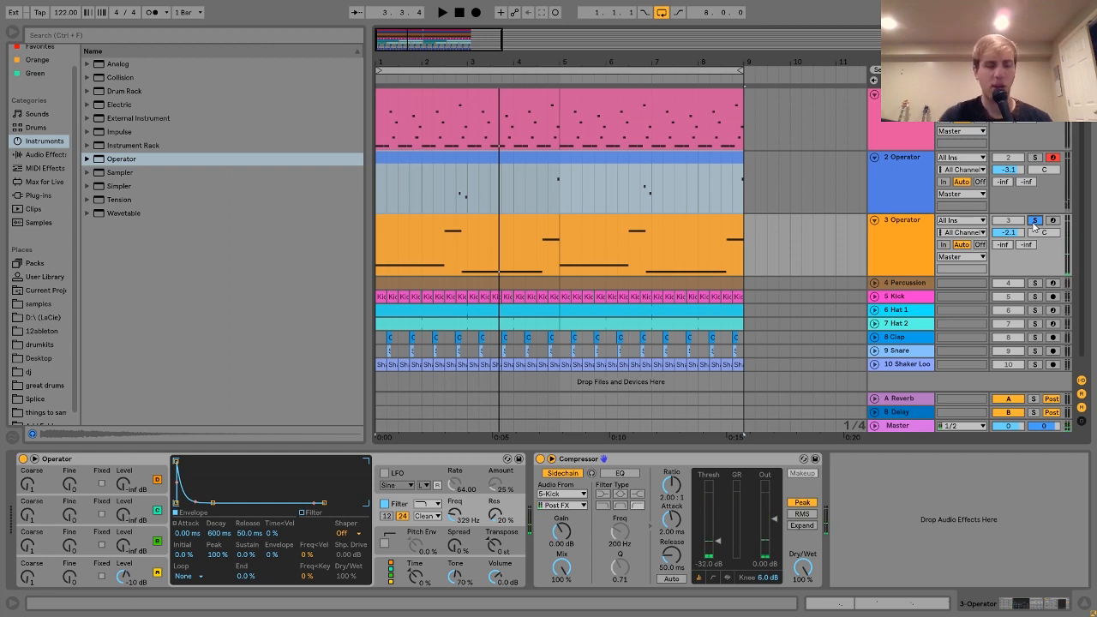
Review oscillator A and the filter envelope of the 3 Operator synth, and play the soloed bass briefly with its sidechain Compressor
left_click(160, 559)
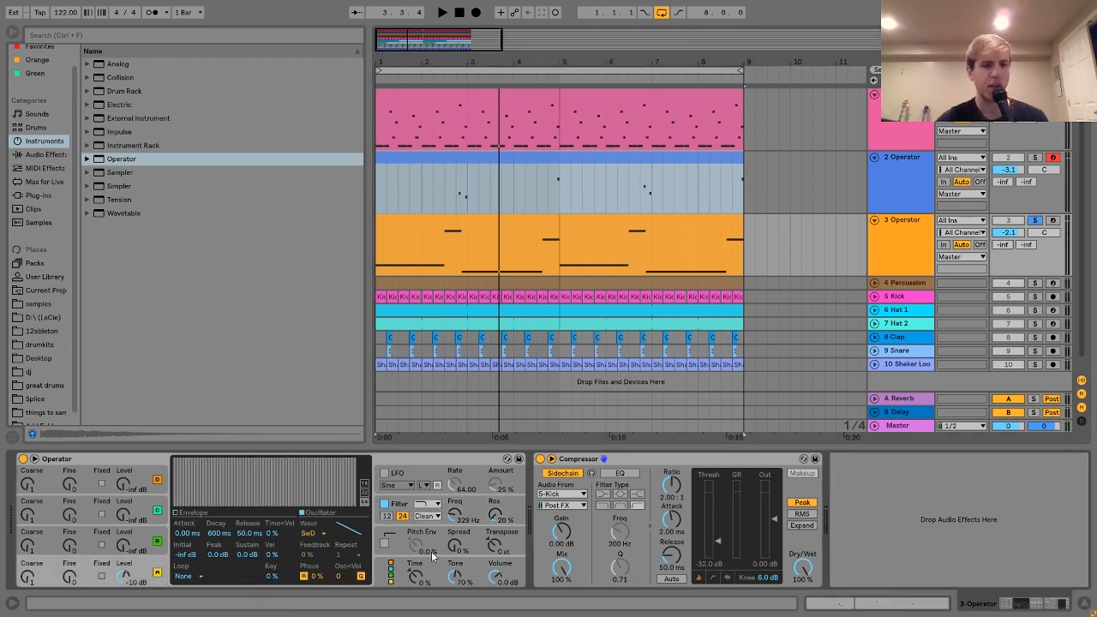
left_click(401, 506)
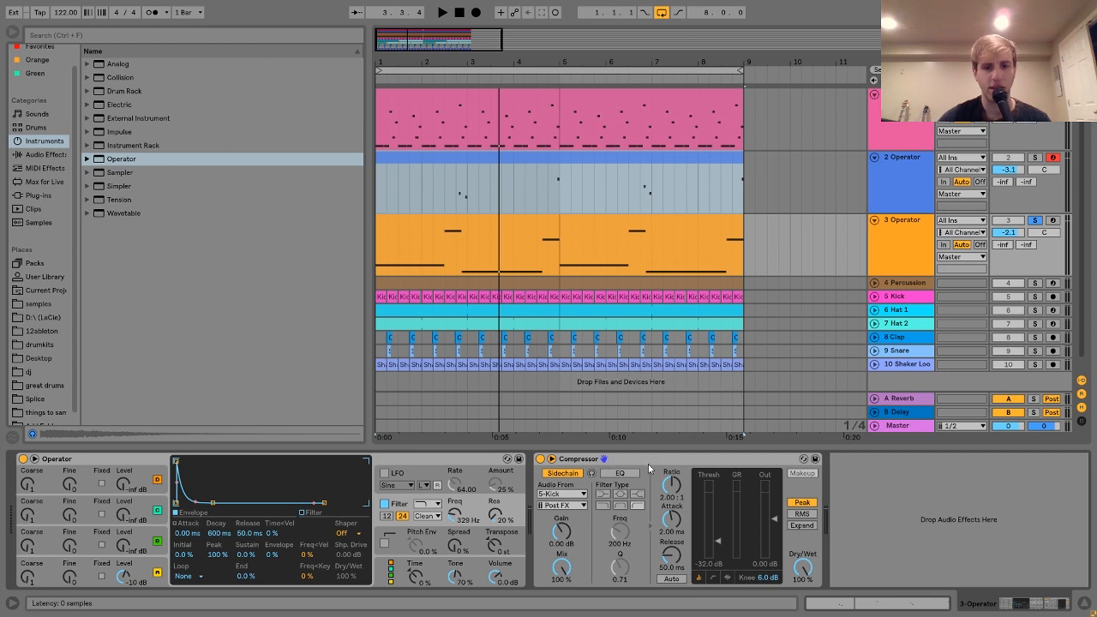
key("space")
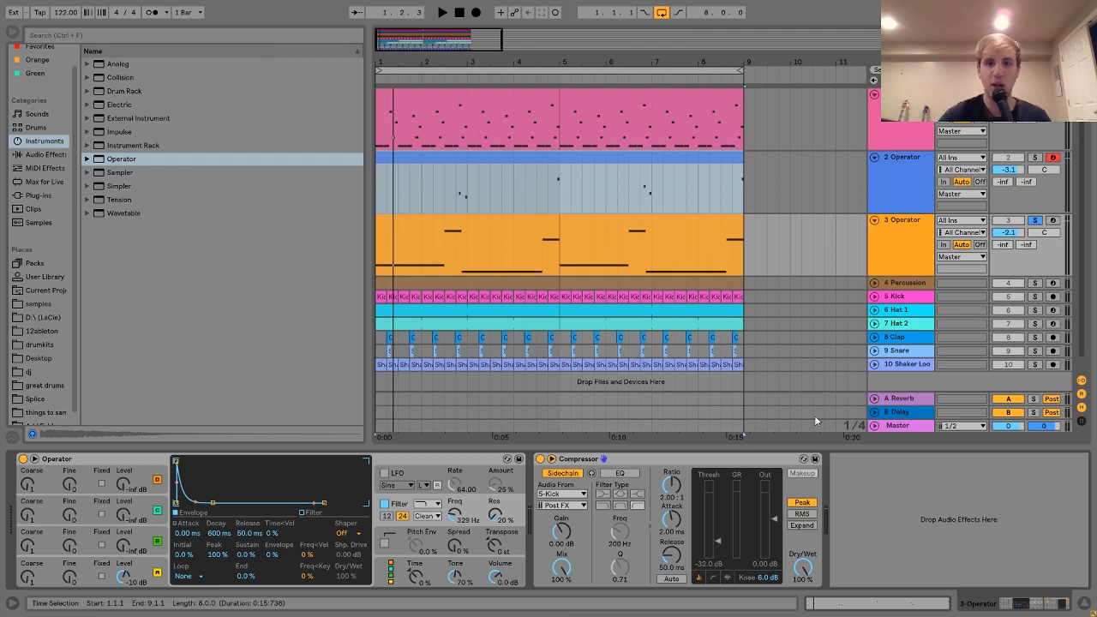
Arm the 3 Operator track and audition its bass sound by playing single notes
left_click(1053, 220)
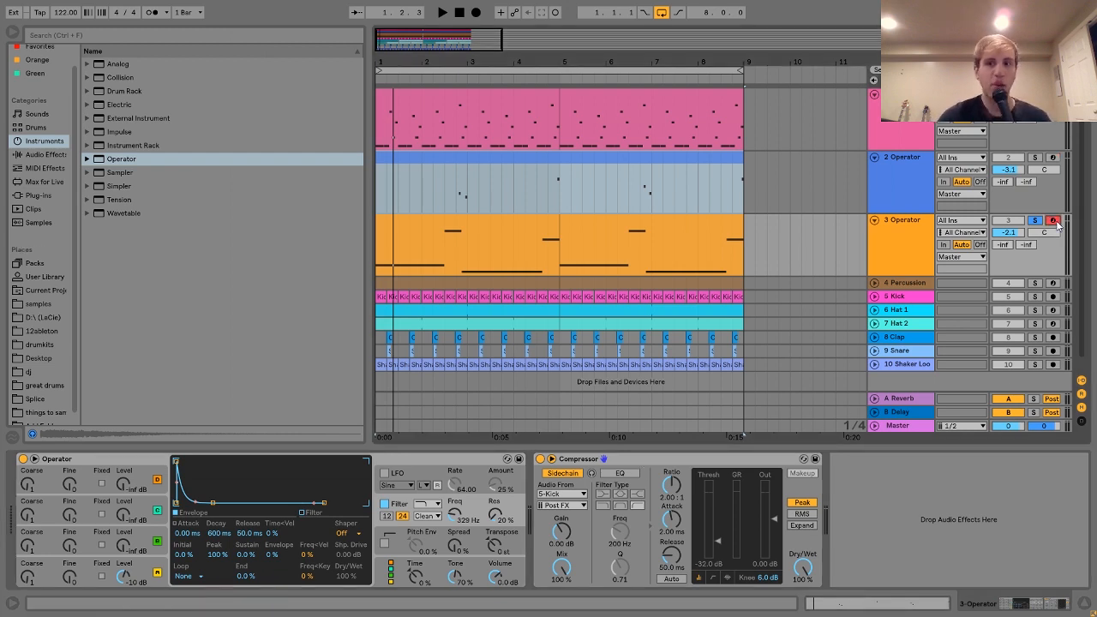
left_click(897, 234)
key("a")
key("z")
key("a")
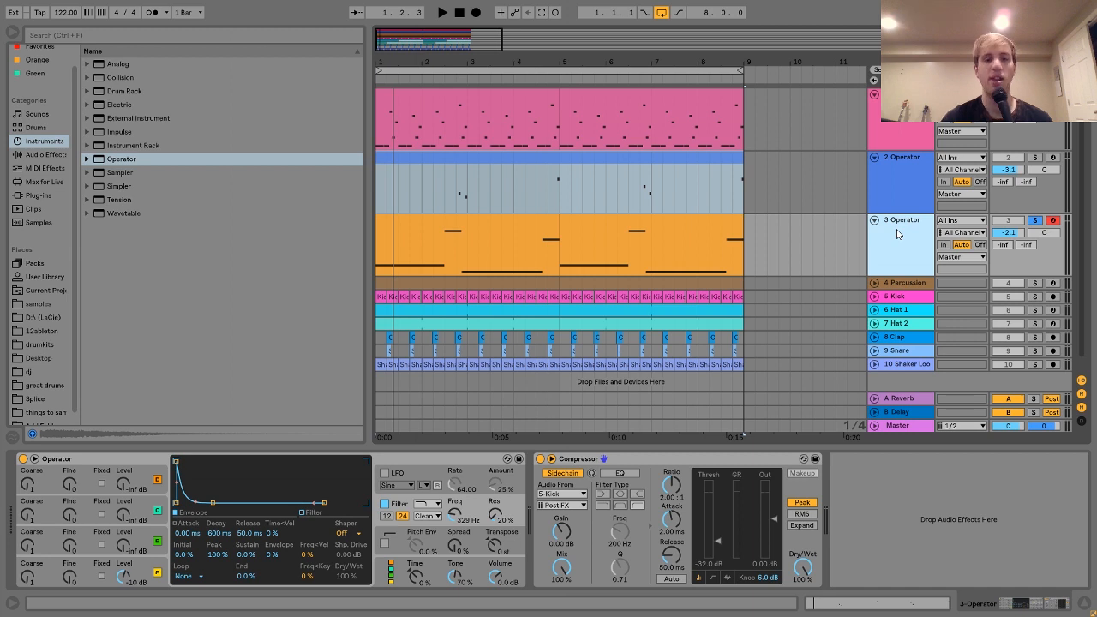
key("a")
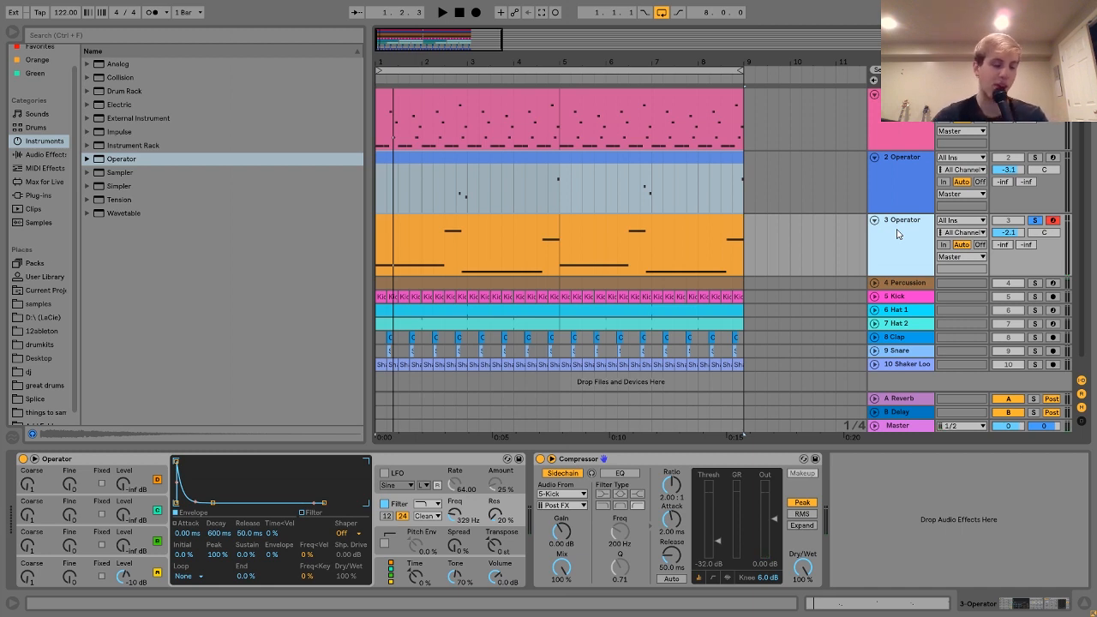
key("a")
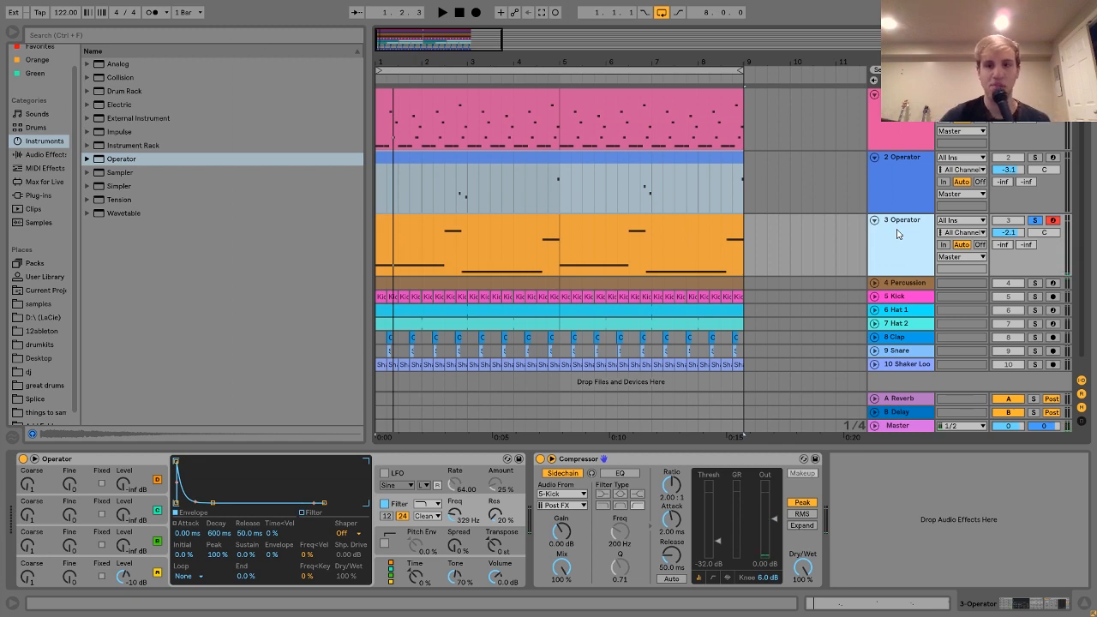
Open the first 3 Operator clip's MIDI notes and audition each of the four bass notes
double_click(457, 238)
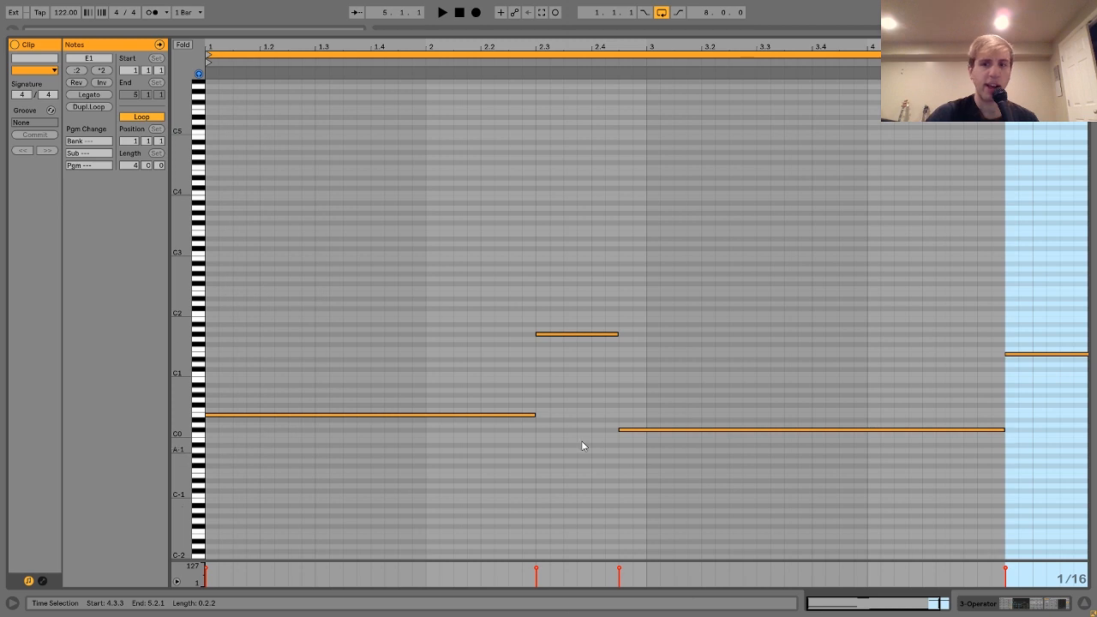
left_click(519, 419)
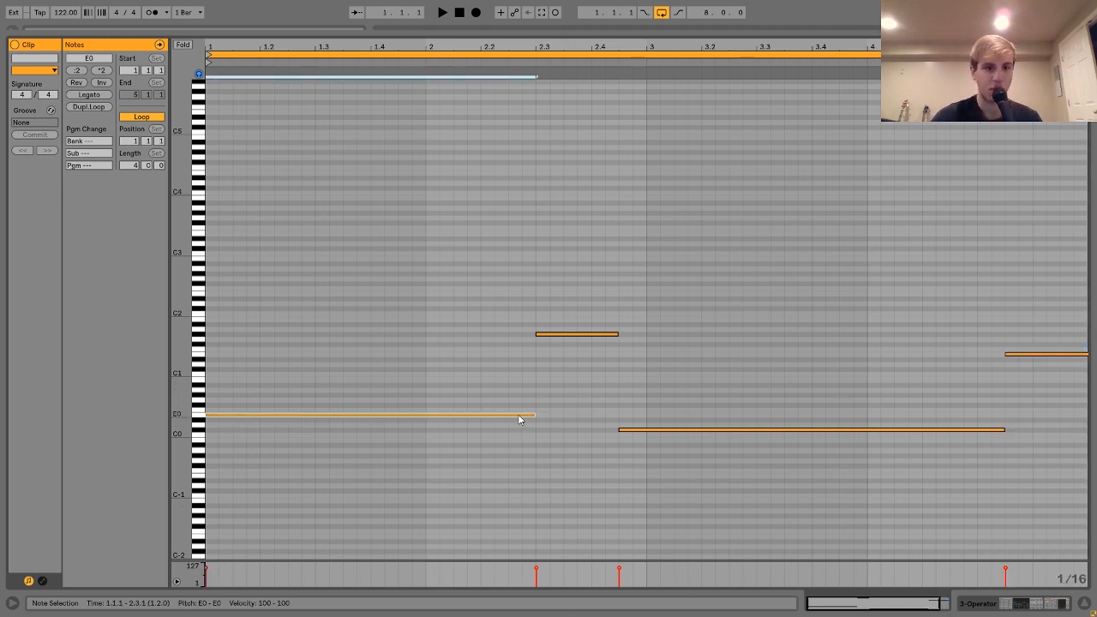
left_click(647, 433)
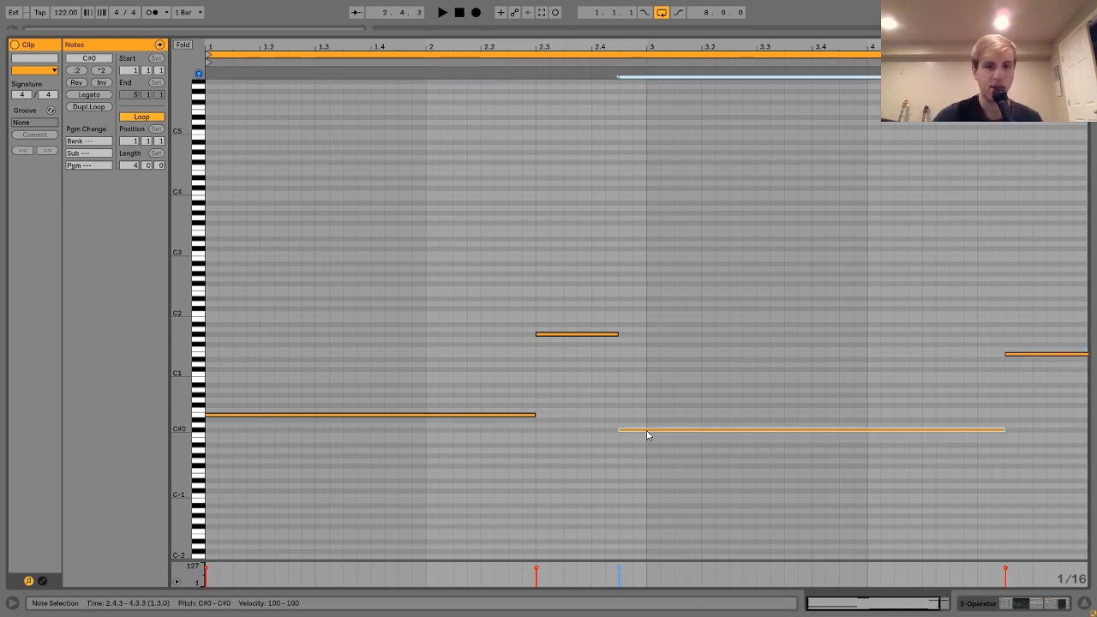
left_click(549, 333)
left_click(1018, 354)
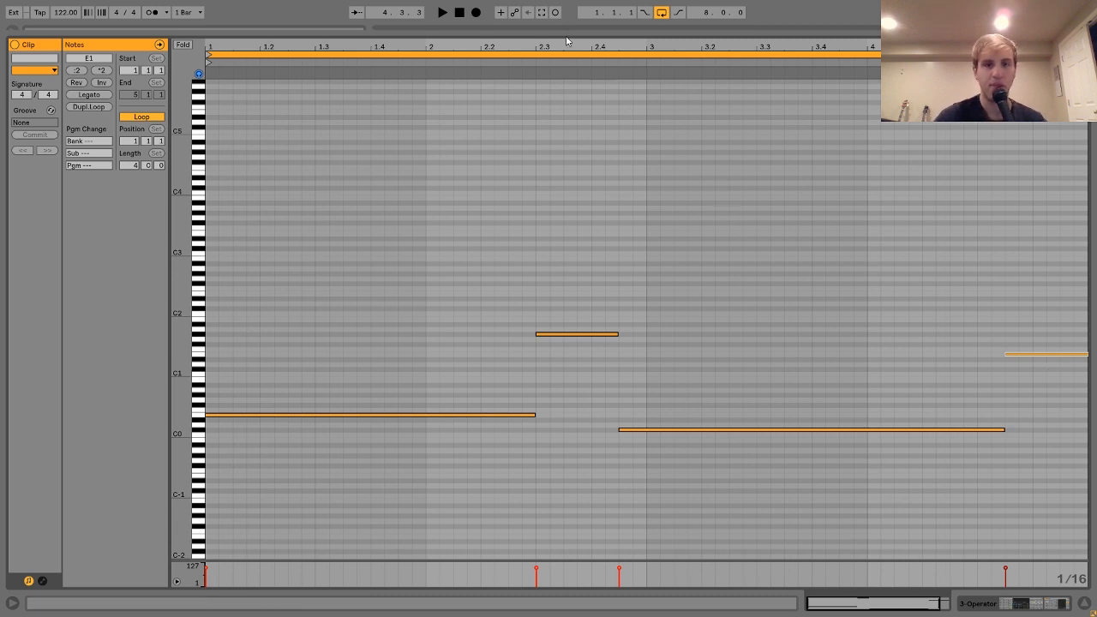
Play the bass clip from just before 2.3, return to the 3 Operator device chain and select its first clip
left_click(528, 62)
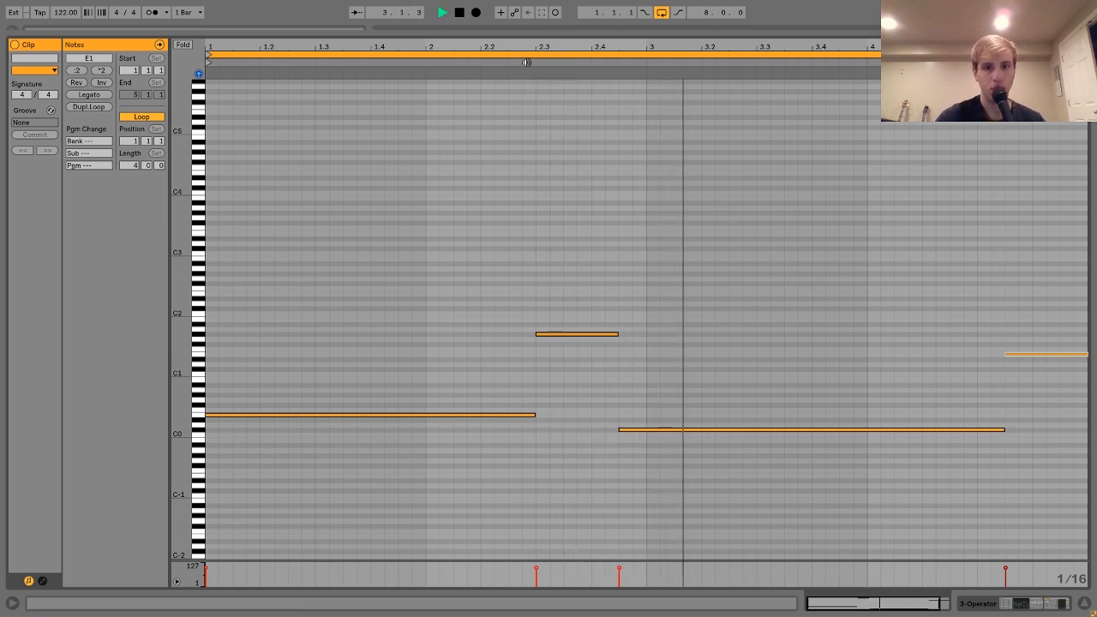
key("space")
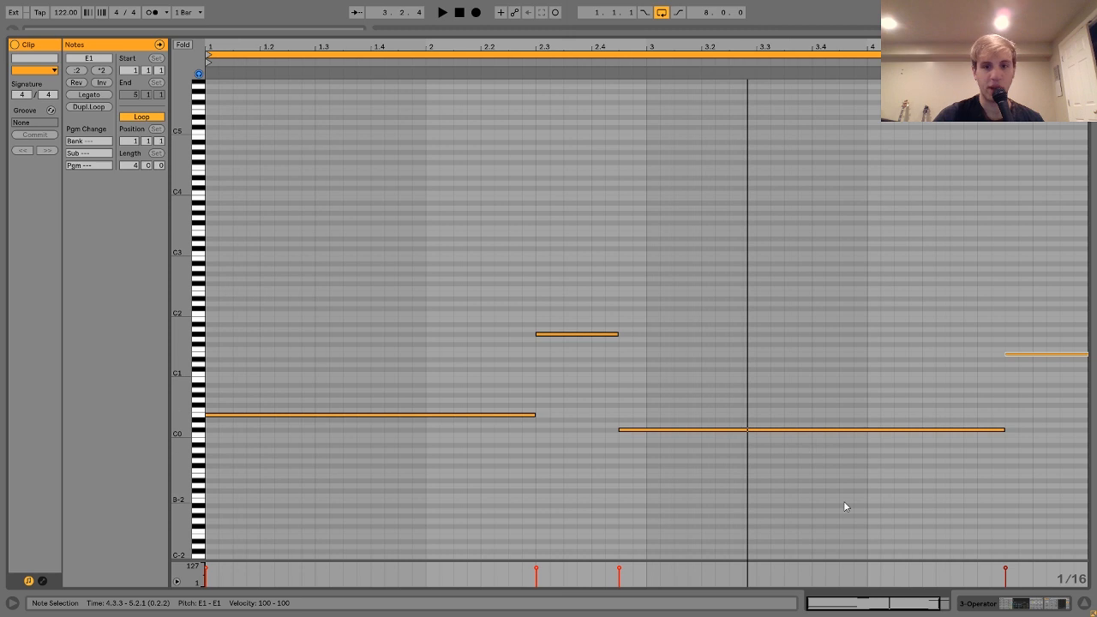
left_click(986, 608)
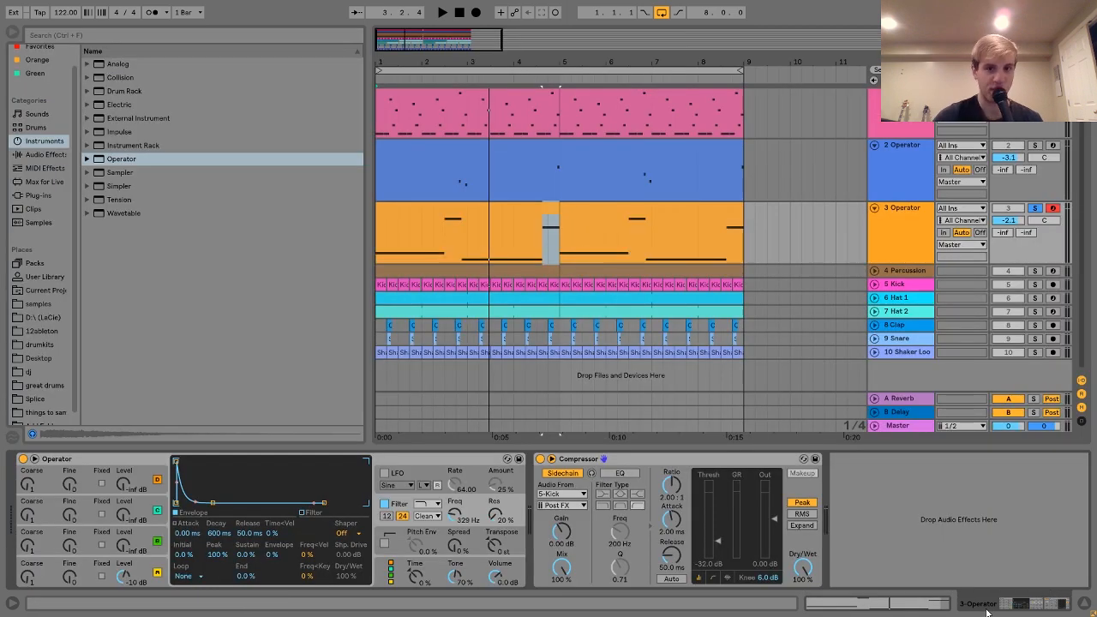
left_click(488, 226)
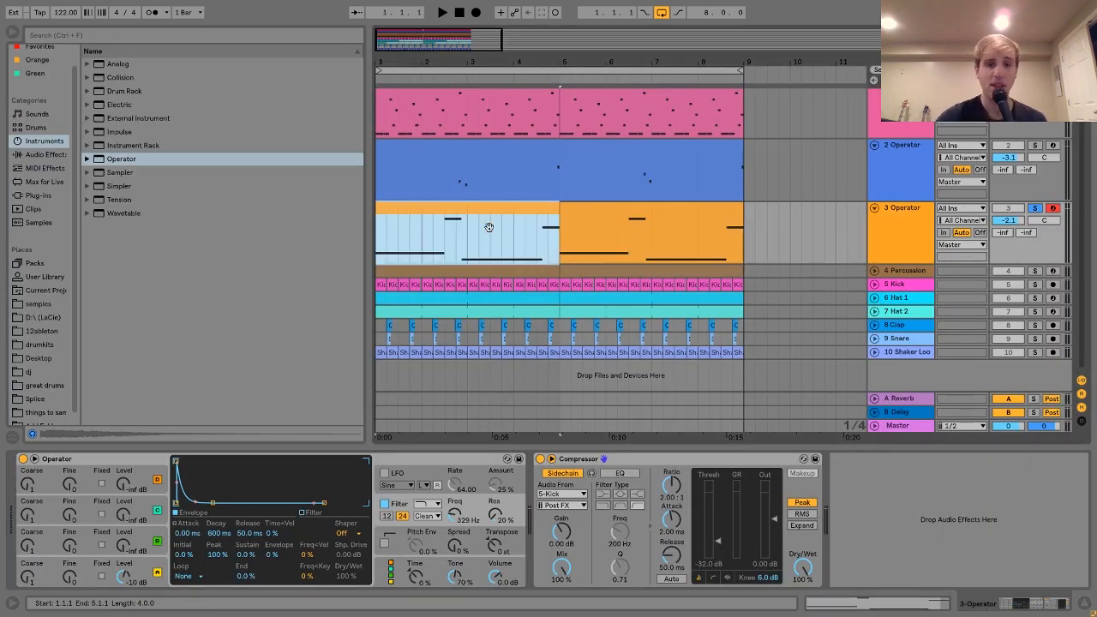
Unfold the 4 Percussion track, solo it together with 5 Kick, listen to the loop from the start, and select its first clip
left_click(874, 271)
left_click(911, 276)
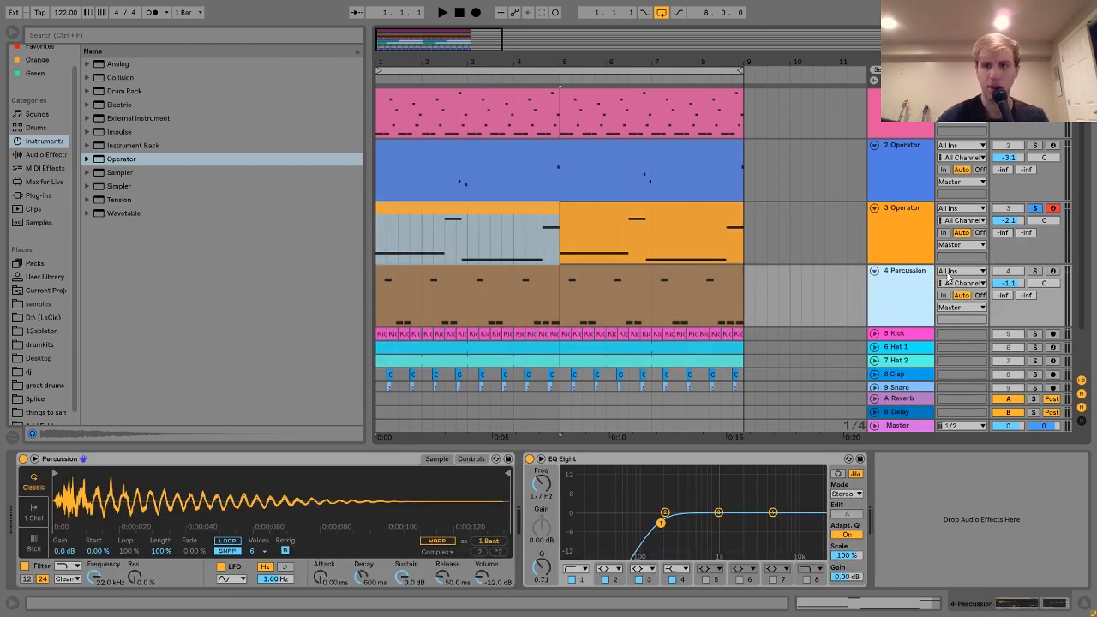
left_click(1034, 270)
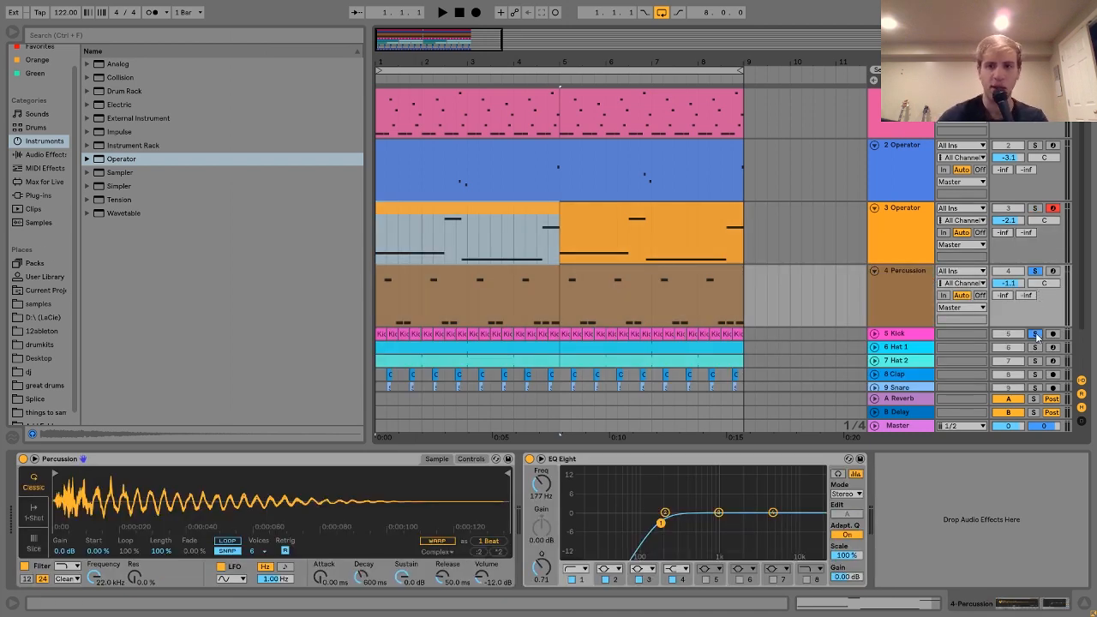
key("space")
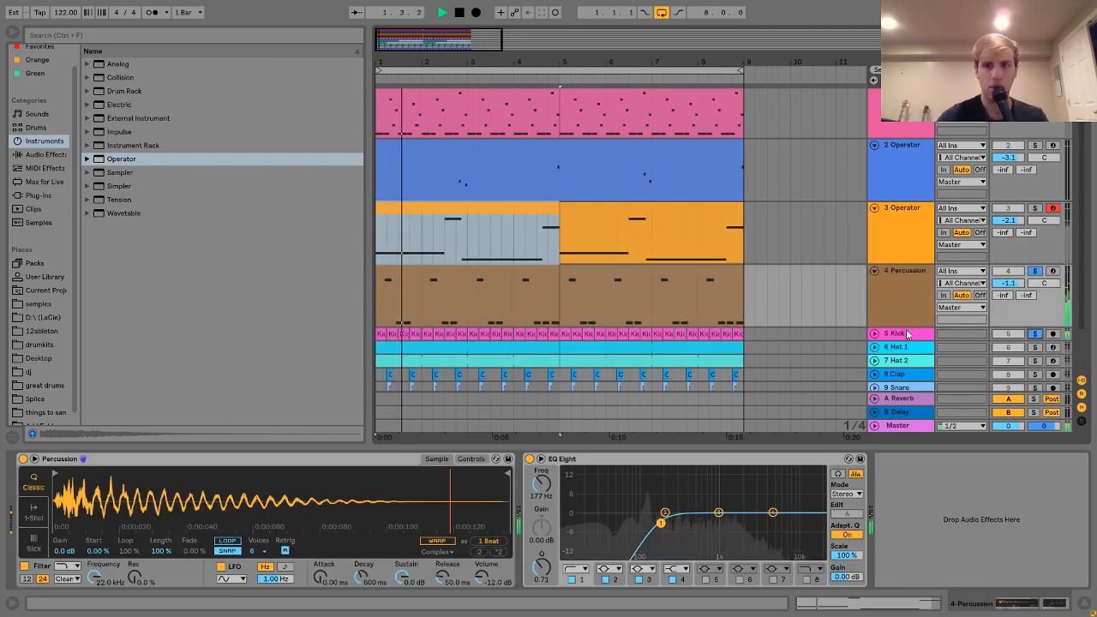
left_click(516, 307)
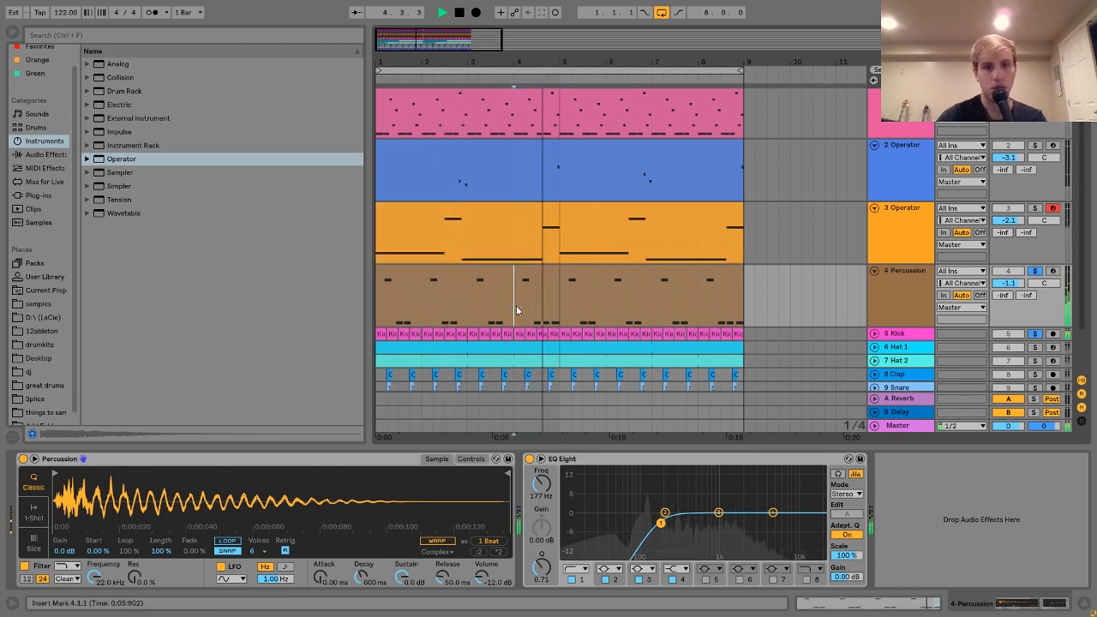
key("space")
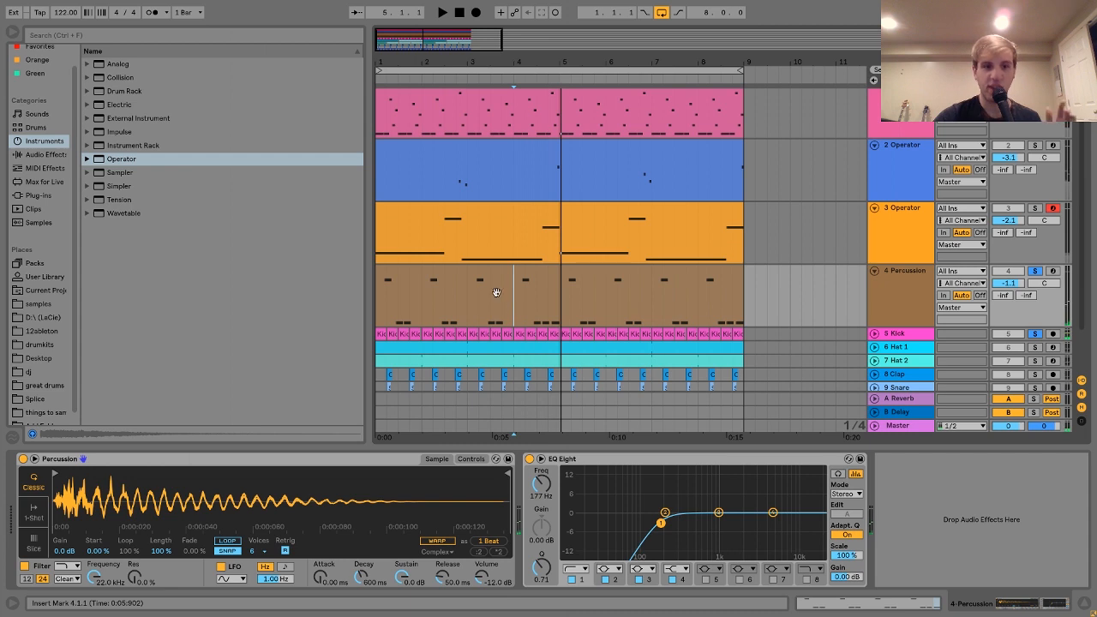
left_click(479, 273)
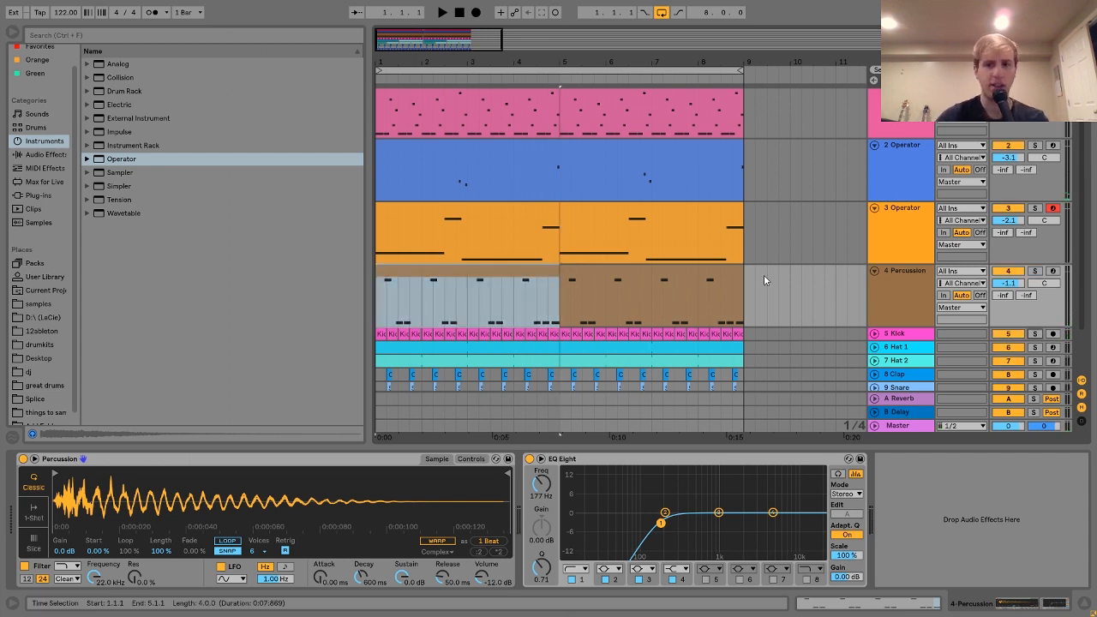
Locate the Percussion sample's source file in the browser, then bring up the audio effects list
right_click(399, 497)
left_click(434, 511)
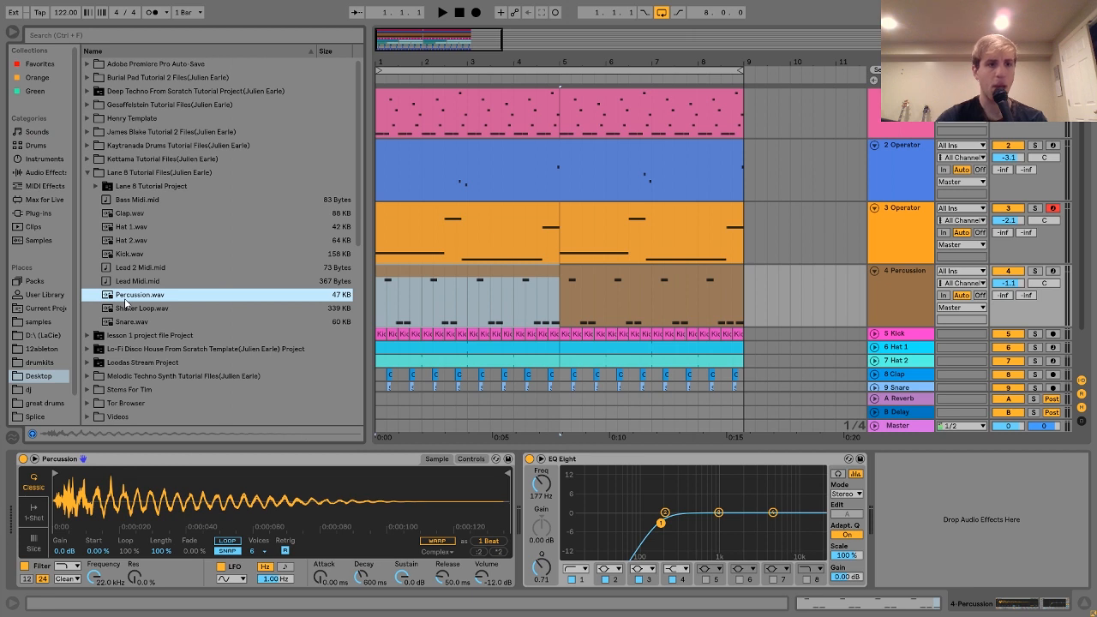
left_click(40, 132)
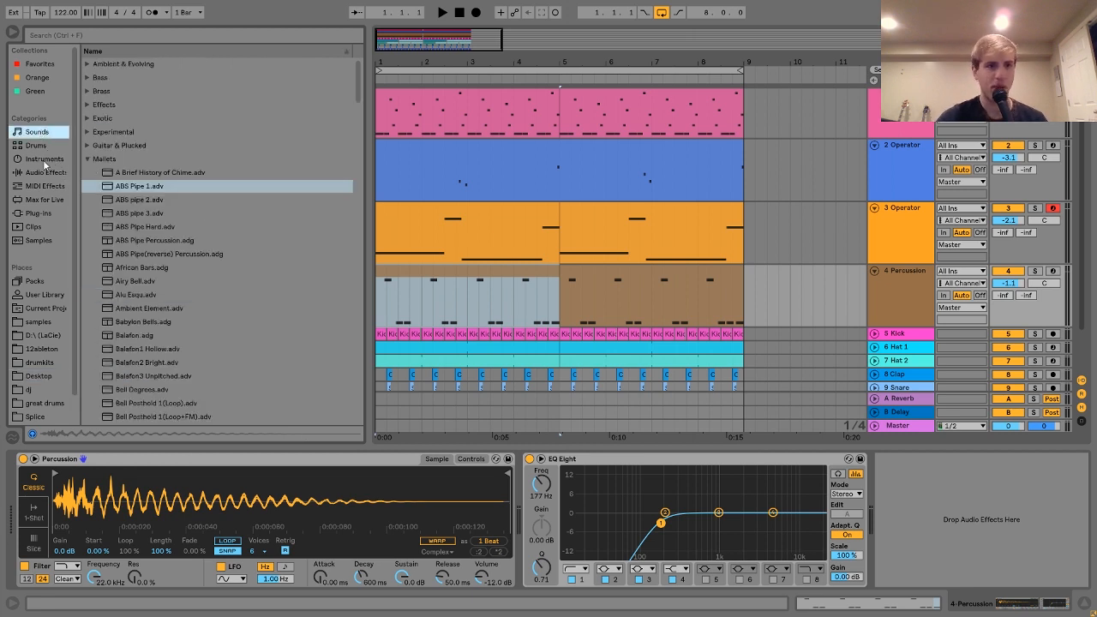
left_click(45, 170)
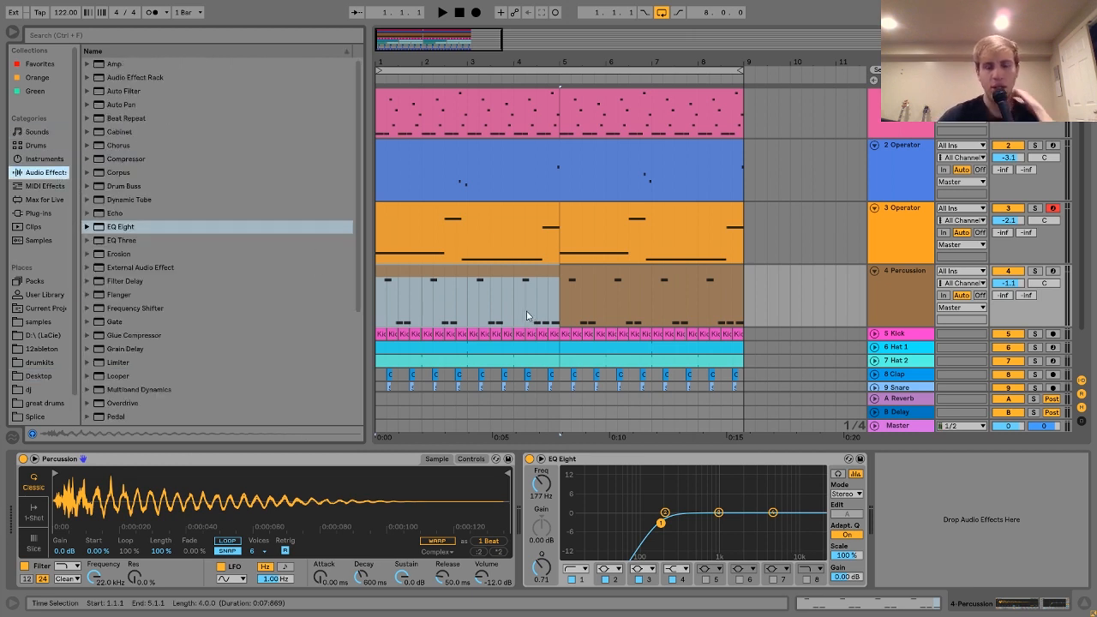
Open the first 4 Percussion clip's MIDI notes to examine the C3 and C2 hits, then return to the device chain
double_click(500, 272)
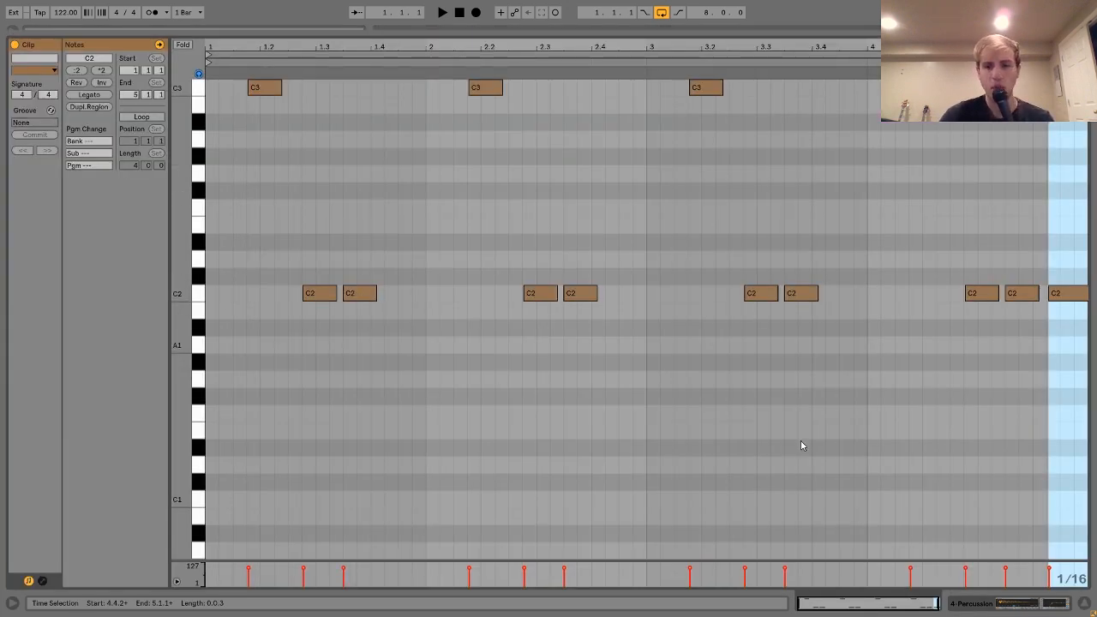
left_click(999, 606)
left_click(516, 234)
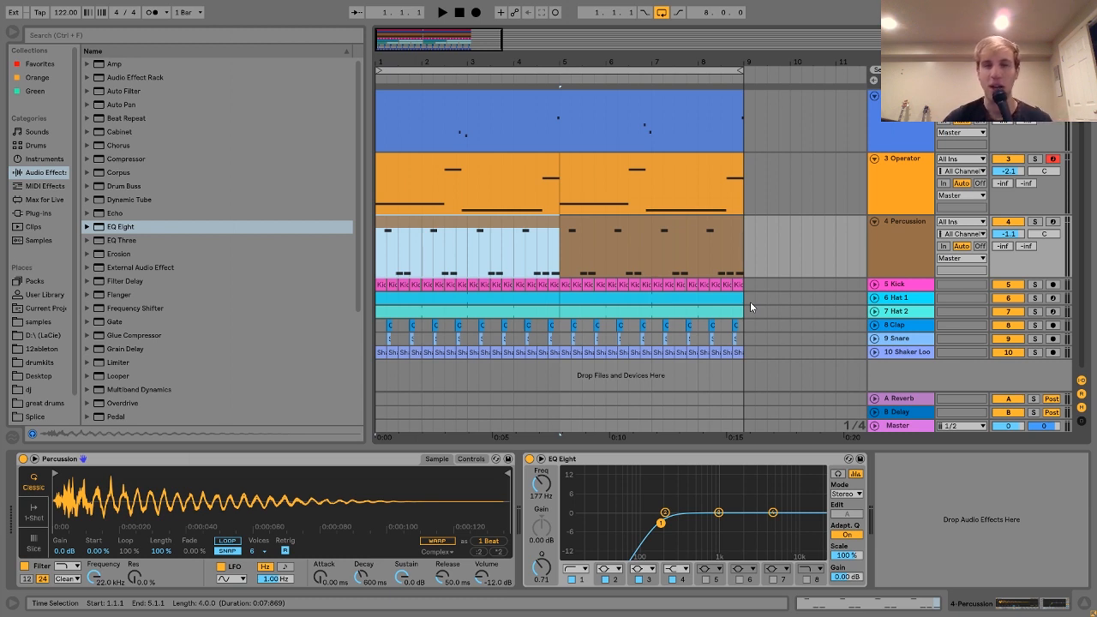
Solo the 3 Operator track, listen to the bass from the start, and select the 4 Percussion track
left_click(1035, 159)
key("space")
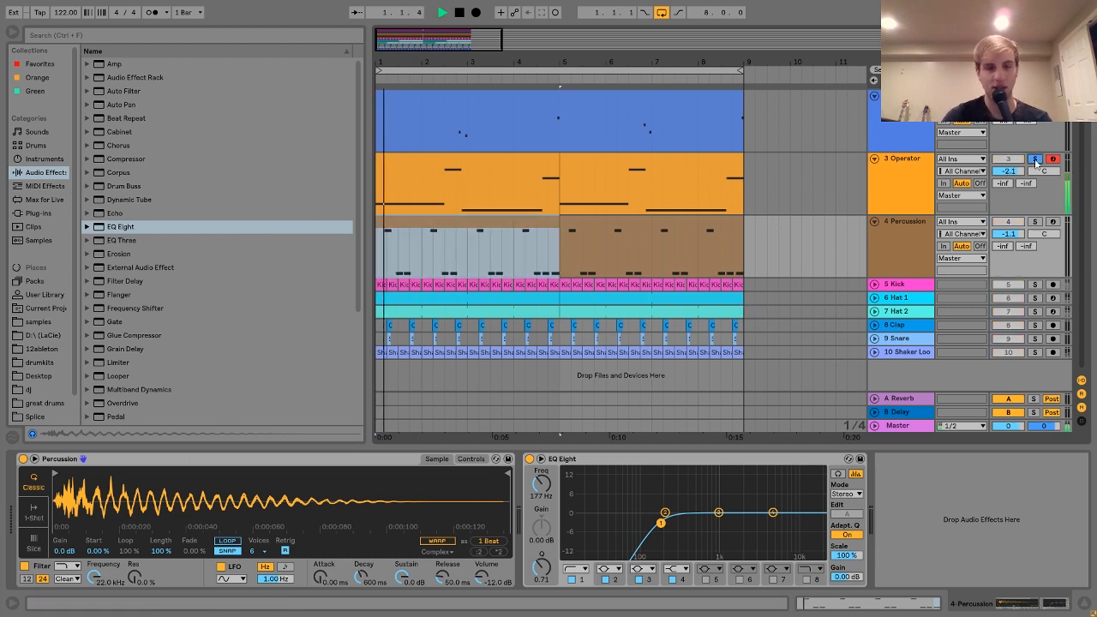
left_click(901, 246)
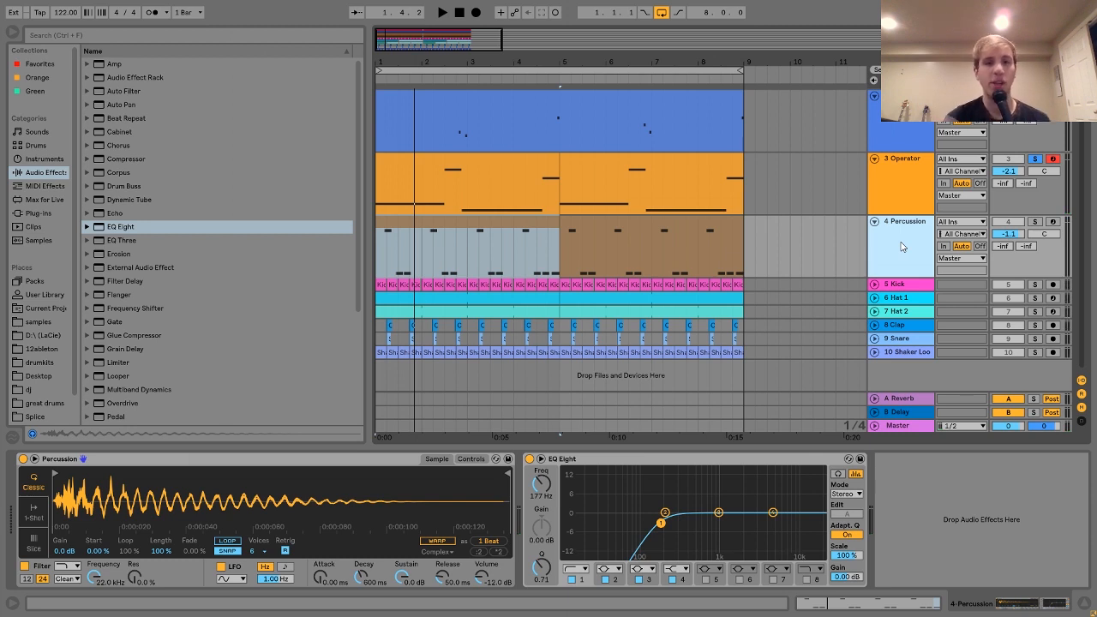
Solo 4 Percussion together with the kick, both hats, clap, snare and shaker loop tracks and listen to the full drum groove
left_click(1035, 221)
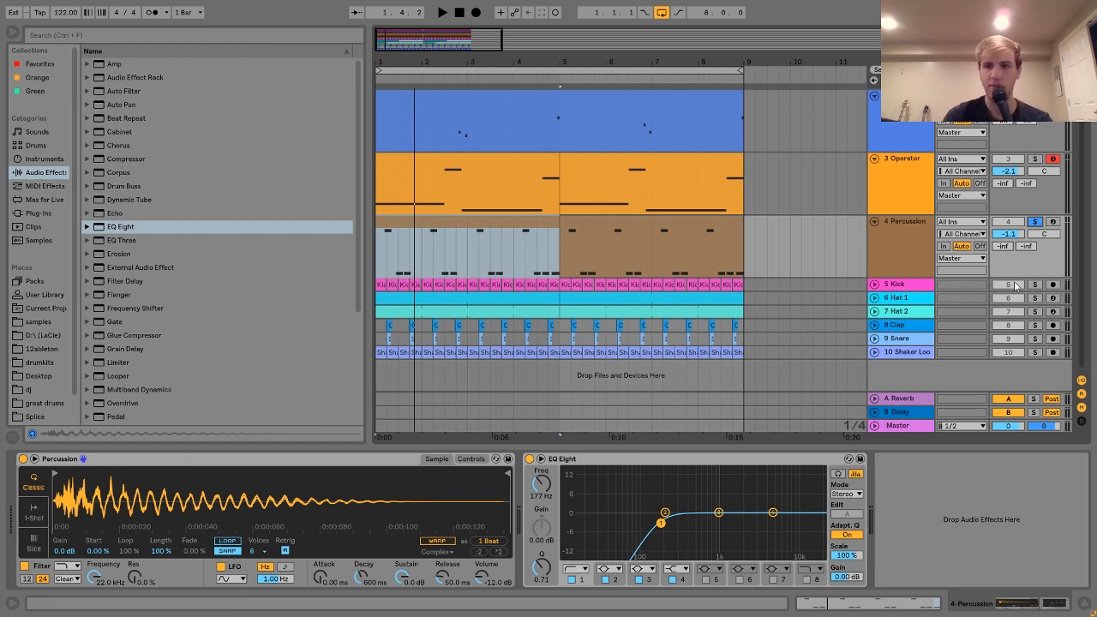
left_click(1035, 284, "ctrl")
left_click(1035, 297, "ctrl")
left_click(1034, 311, "ctrl")
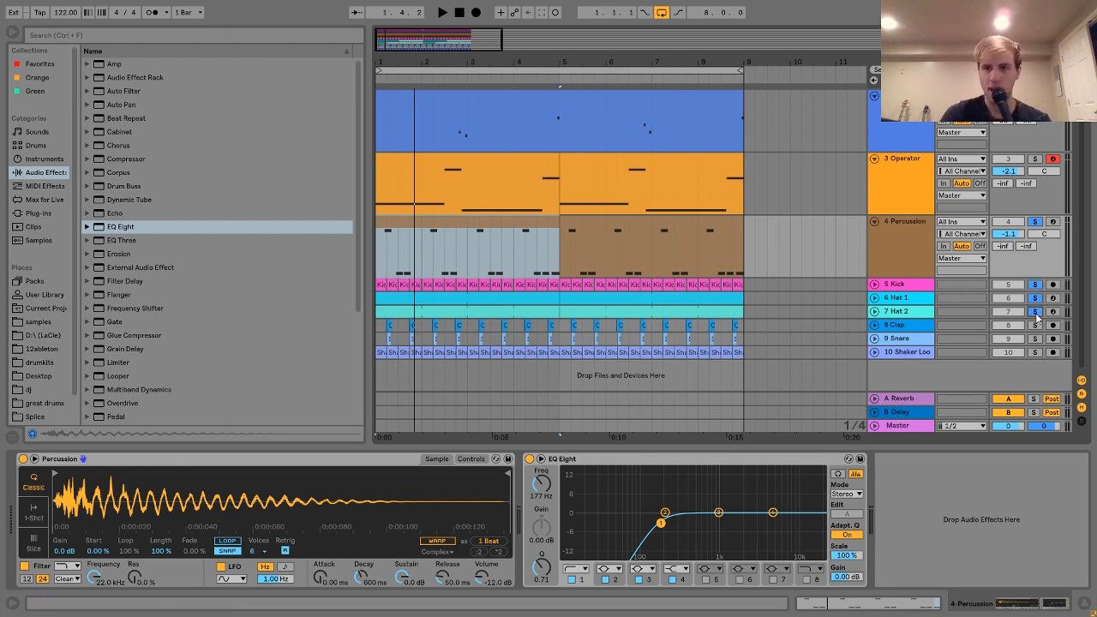
left_click(1035, 339, "ctrl")
left_click(1036, 352, "ctrl")
key("space")
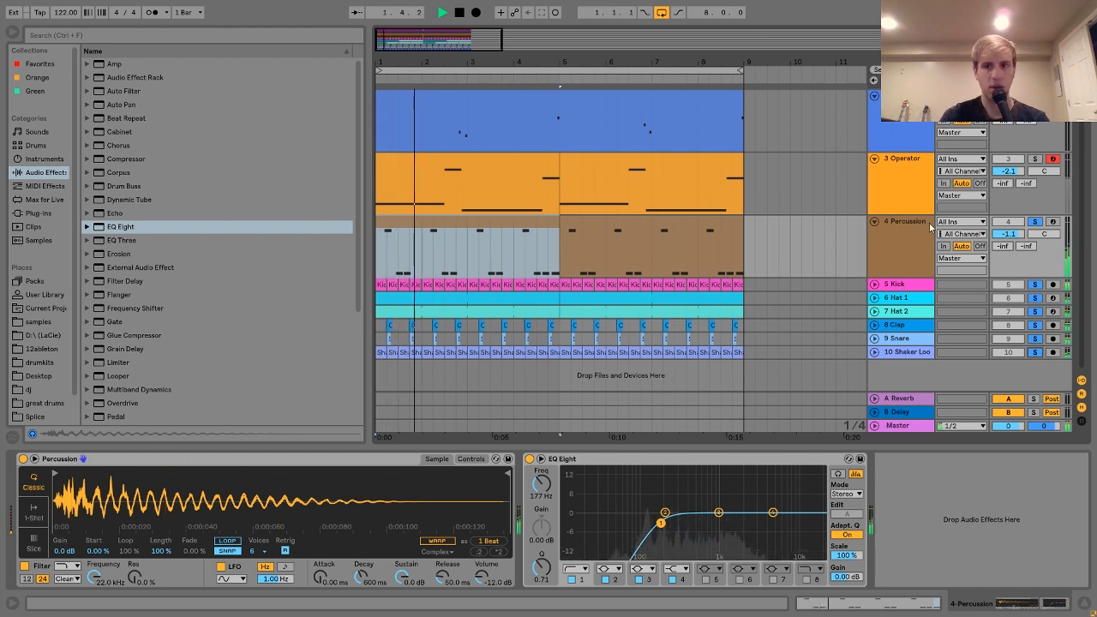
left_click(913, 224)
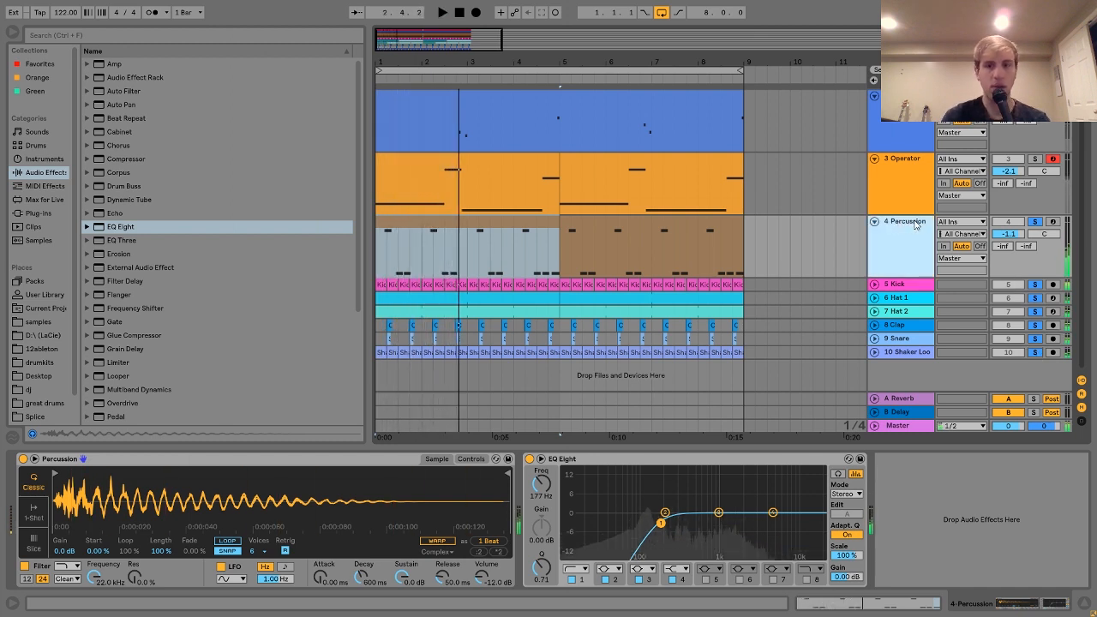
key("space")
Take 4 Percussion out of the solo group, listen to the remaining drums without it, and solo 4 Percussion alone
left_click(1035, 222)
key("space")
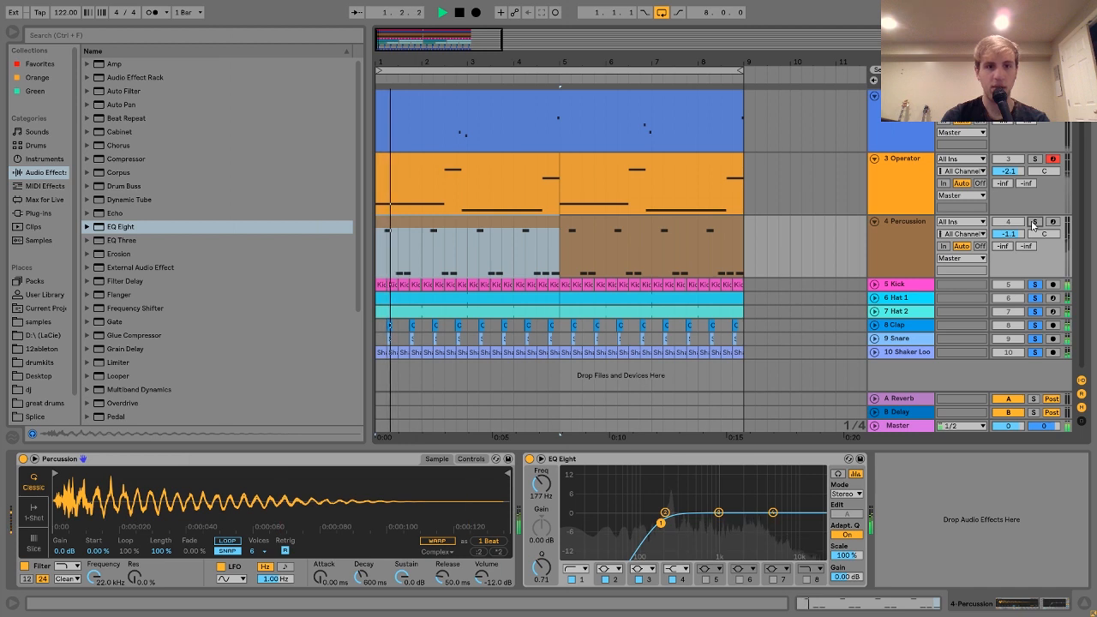
key("space")
left_click(899, 262)
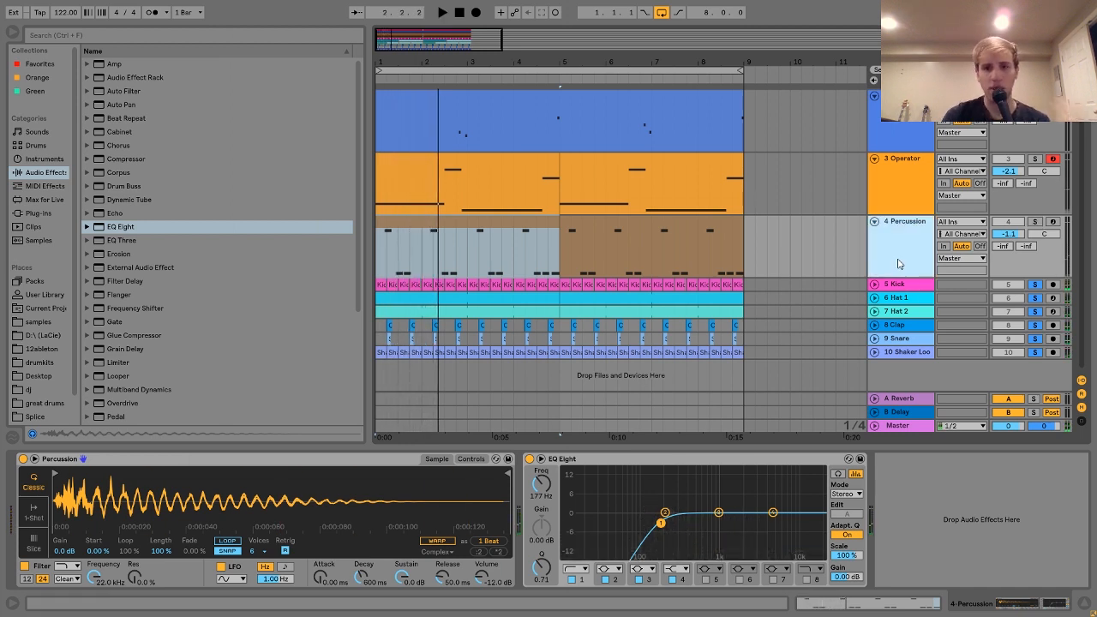
left_click(1036, 222)
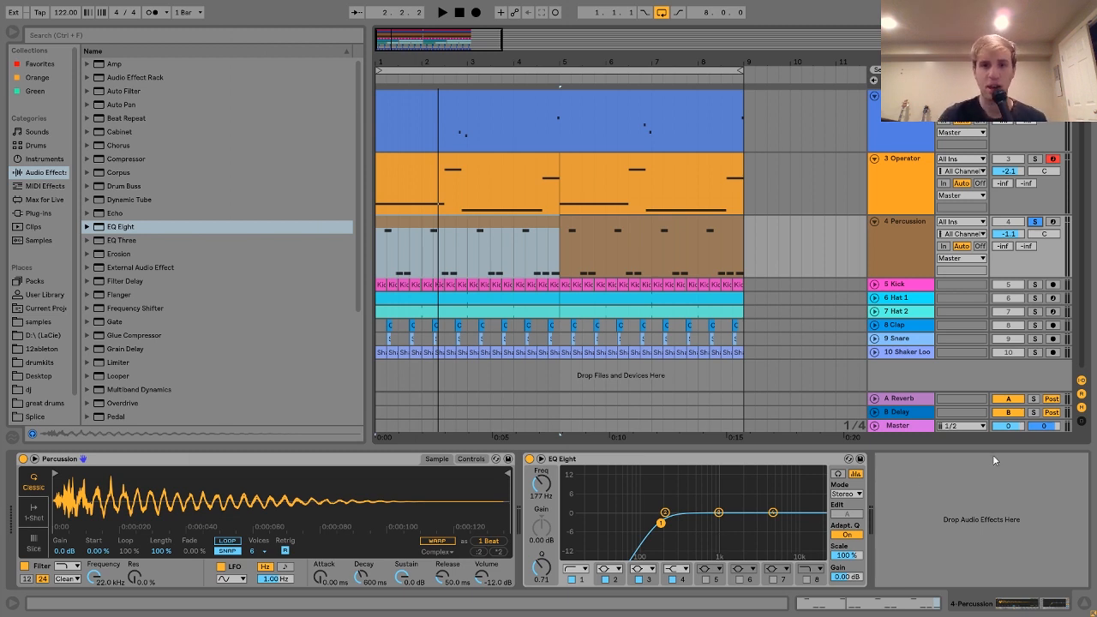
Solo the 5 Kick track alone, listen to it from the start, and unfold the track
left_click(904, 279)
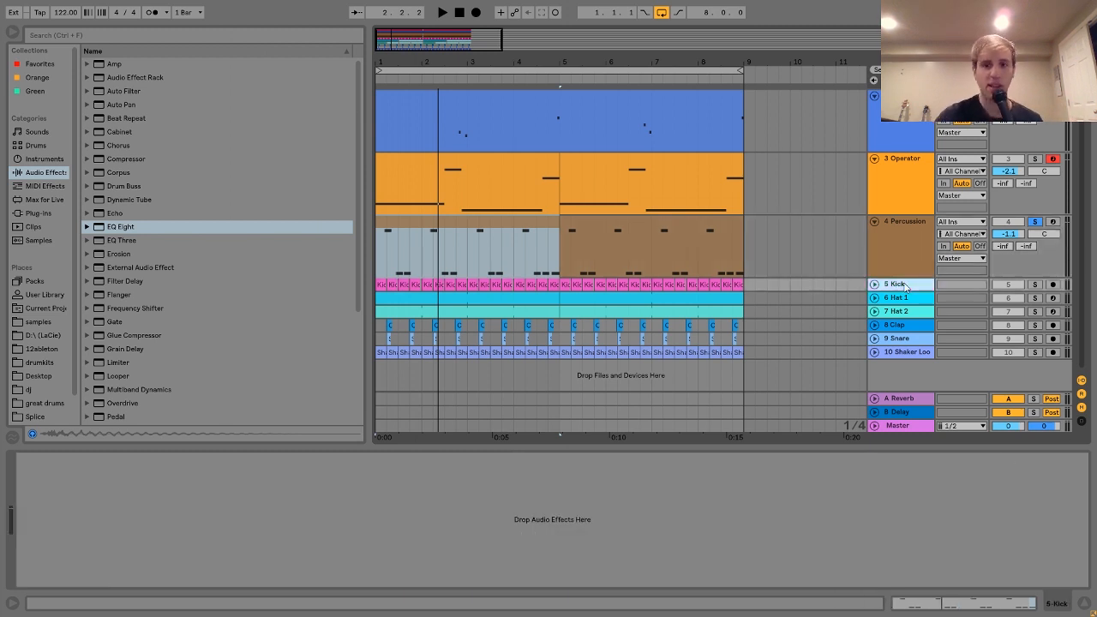
left_click(1035, 286)
key("space")
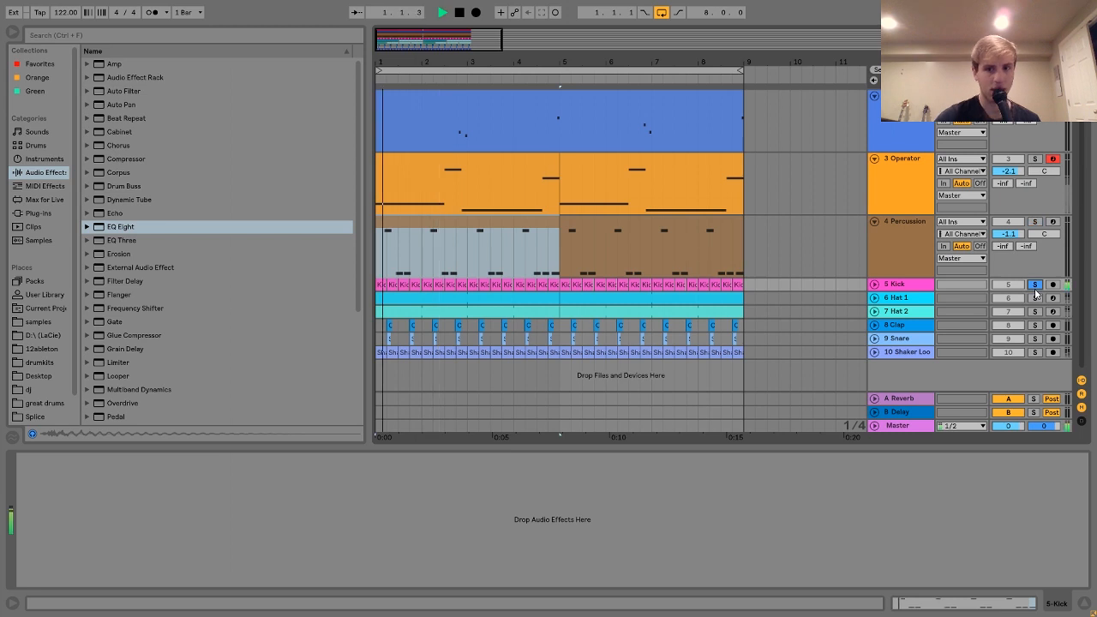
left_click(874, 285)
left_click(888, 289)
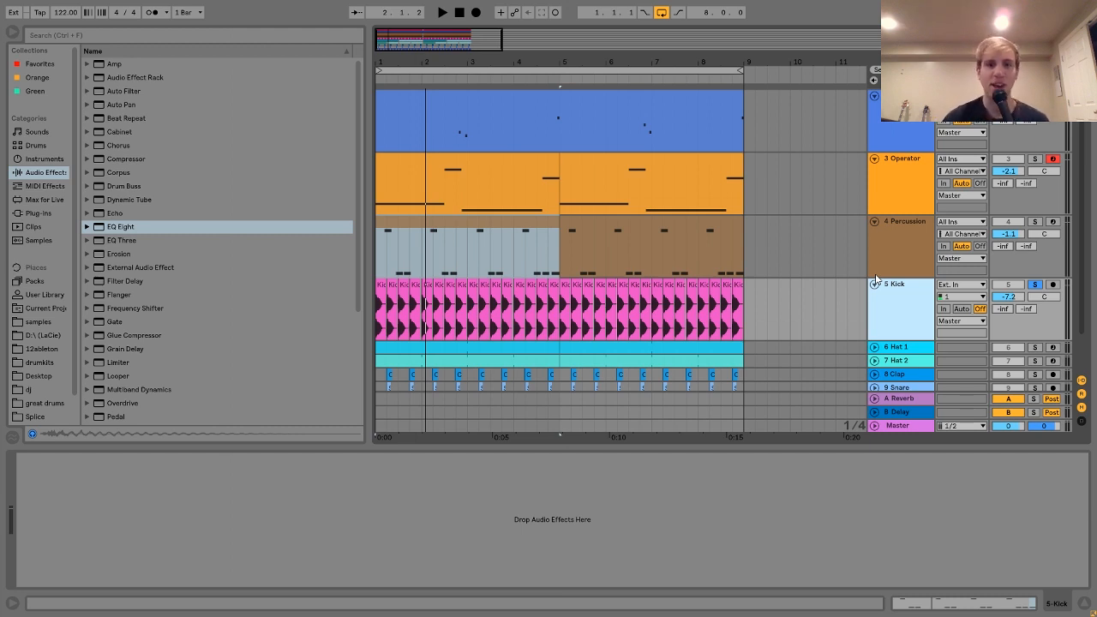
Listen to the 3 Operator bass soloed by itself, and again with 5 Kick added to the solo
left_click(1035, 159)
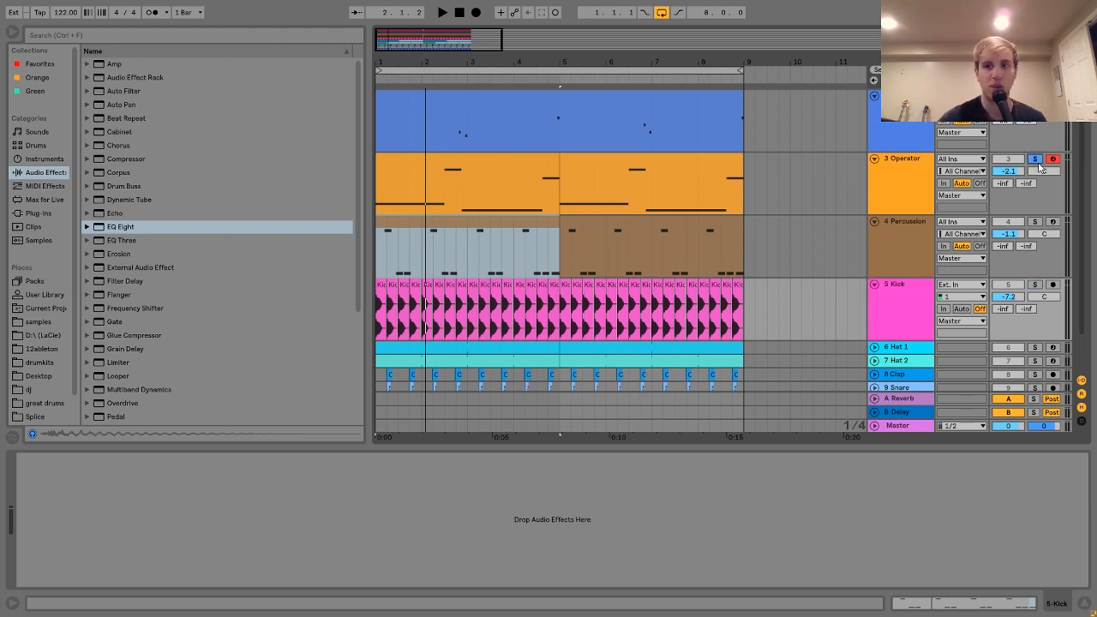
key("space")
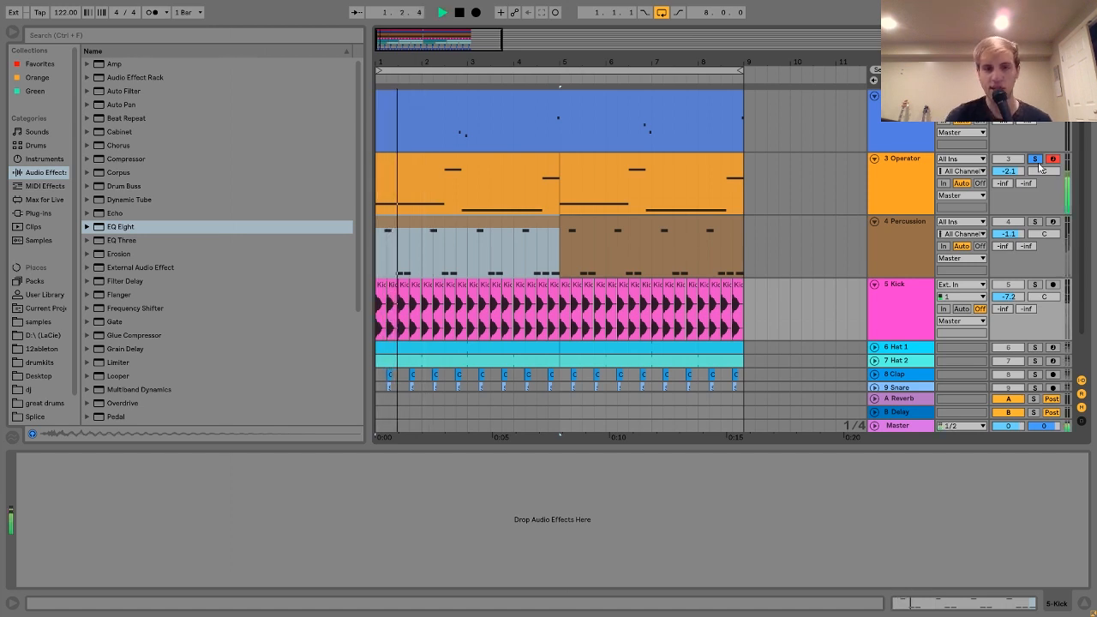
key("space")
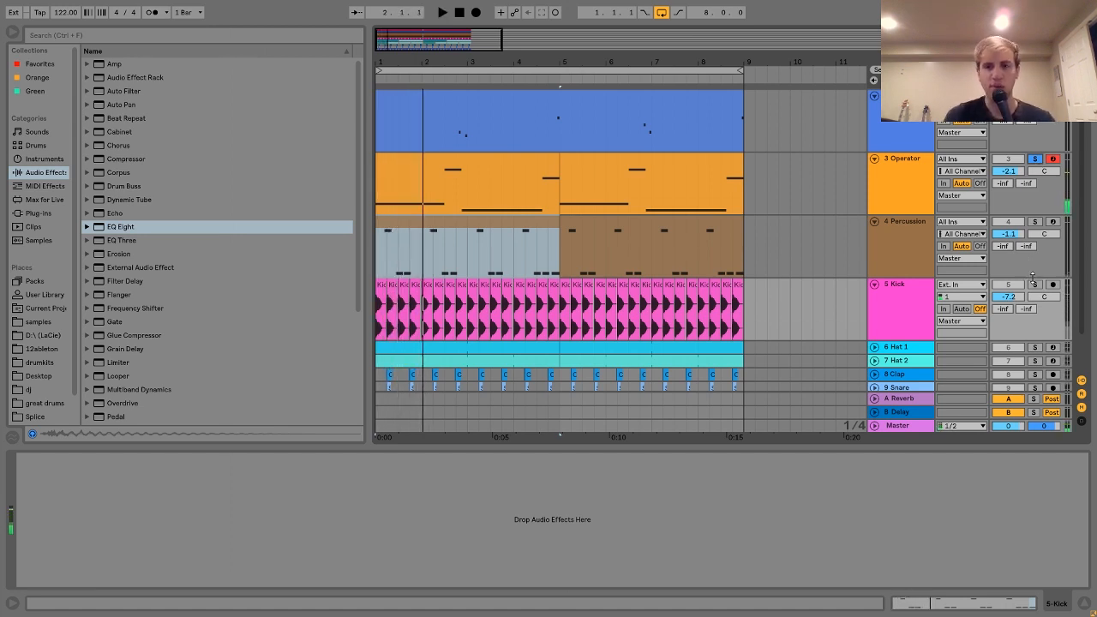
left_click(891, 314)
key("space")
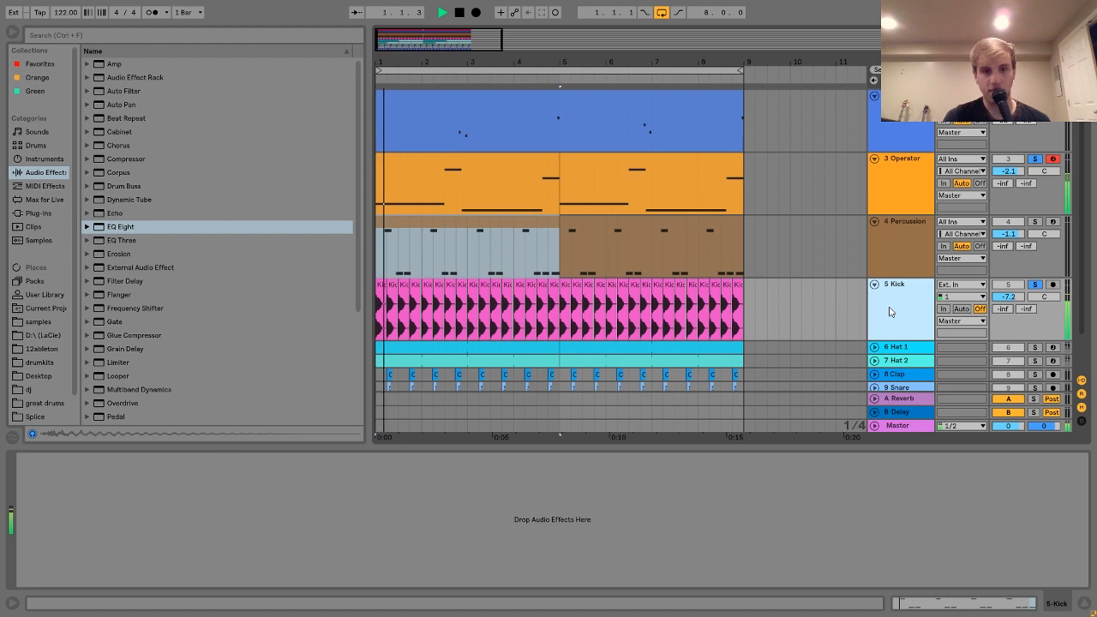
key("space")
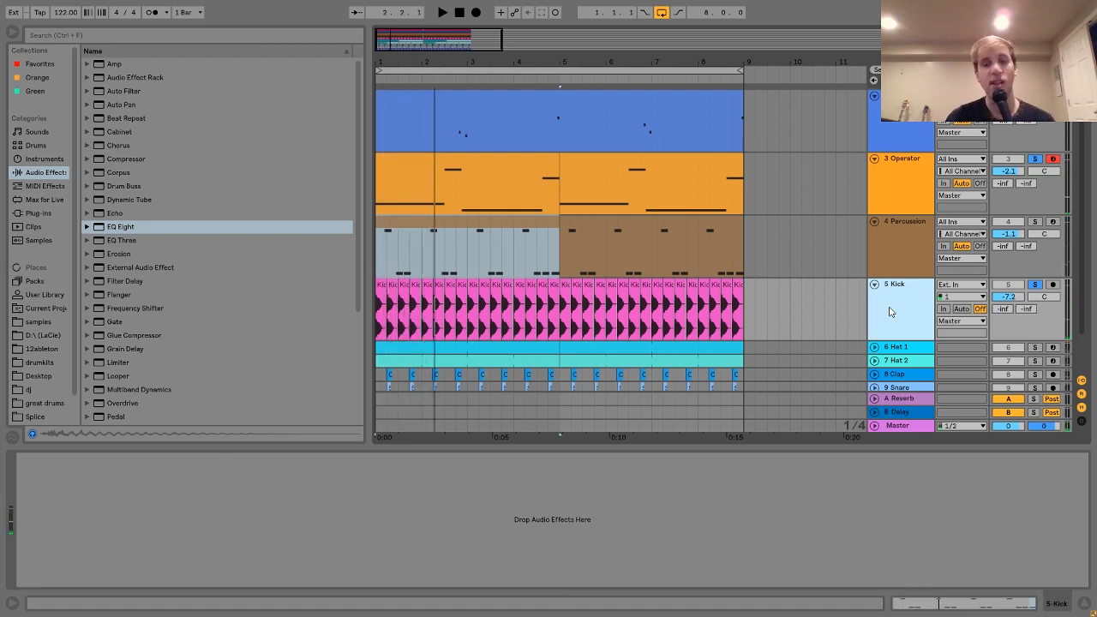
Remove 3 Operator from the solo, select the first kick clip, and listen to the kick pattern alone
left_click(1035, 159)
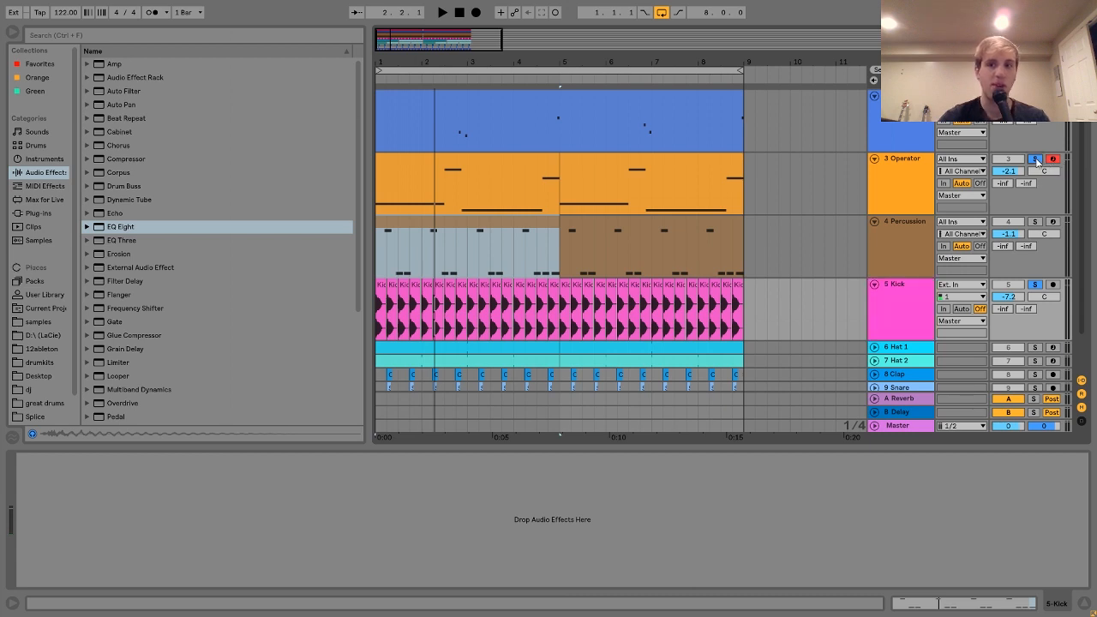
left_click(380, 289)
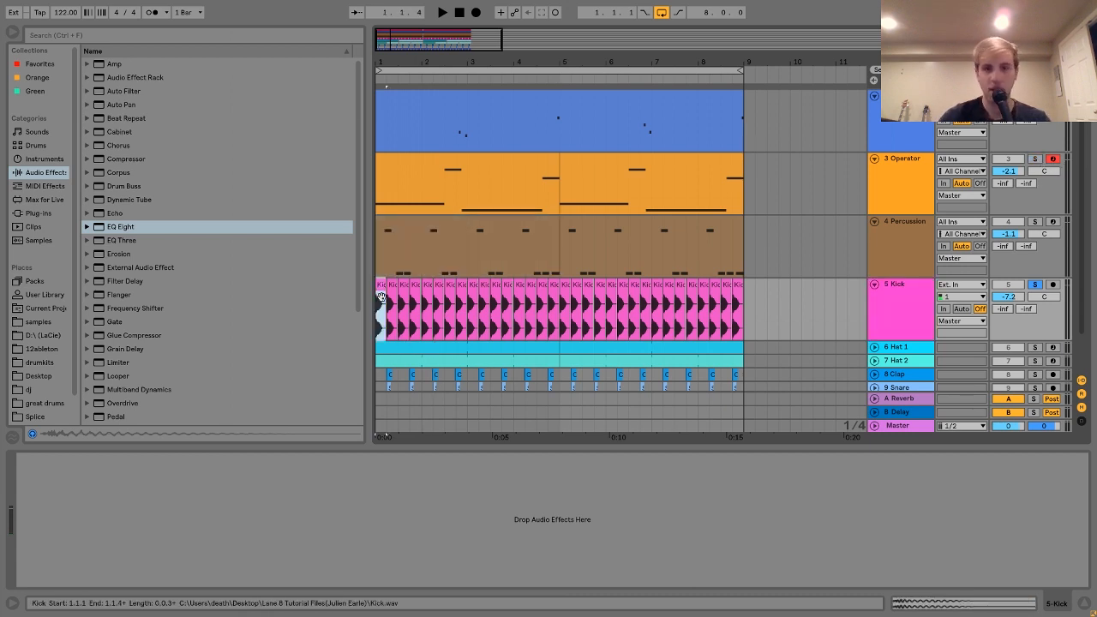
key("space")
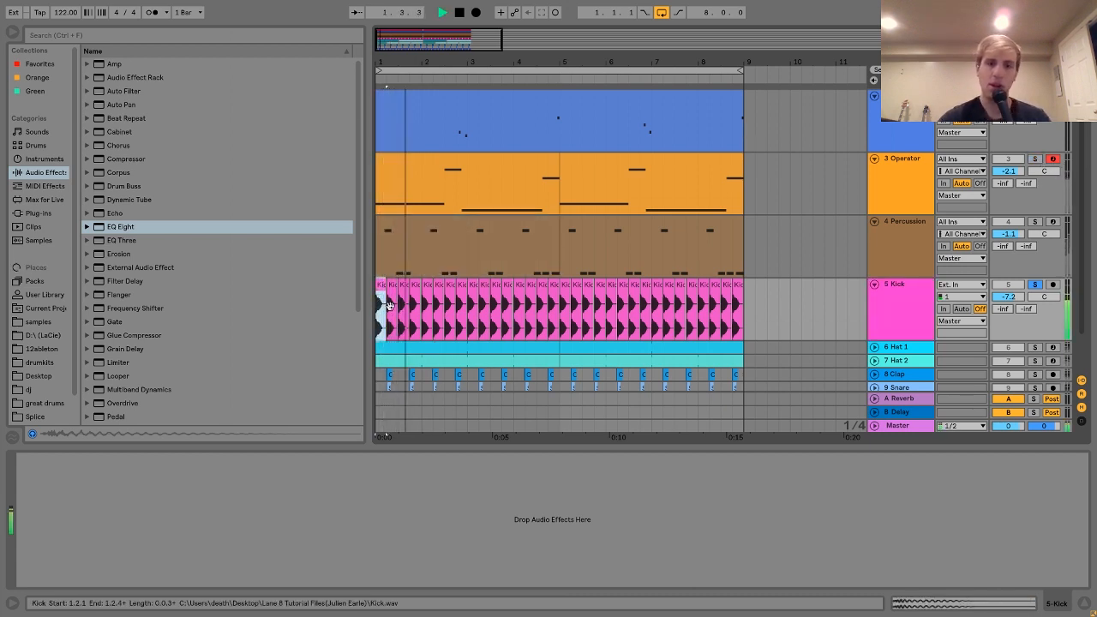
key("space")
left_click(611, 196)
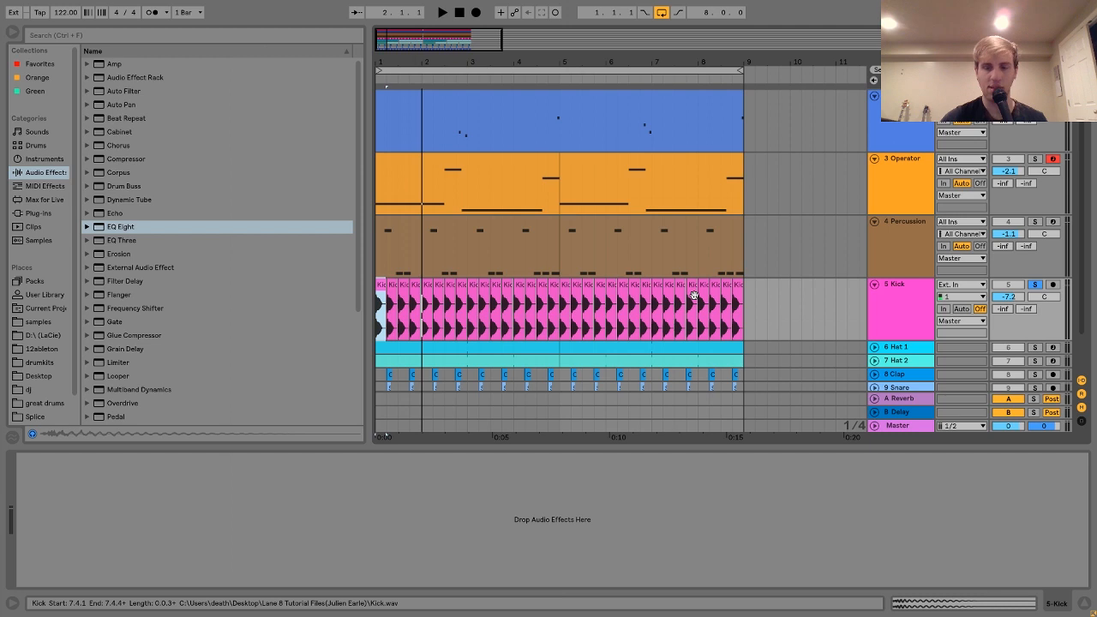
Unfold the 6 Hat 1 and 7 Hat 2 tracks to show their MIDI patterns
left_click(894, 348)
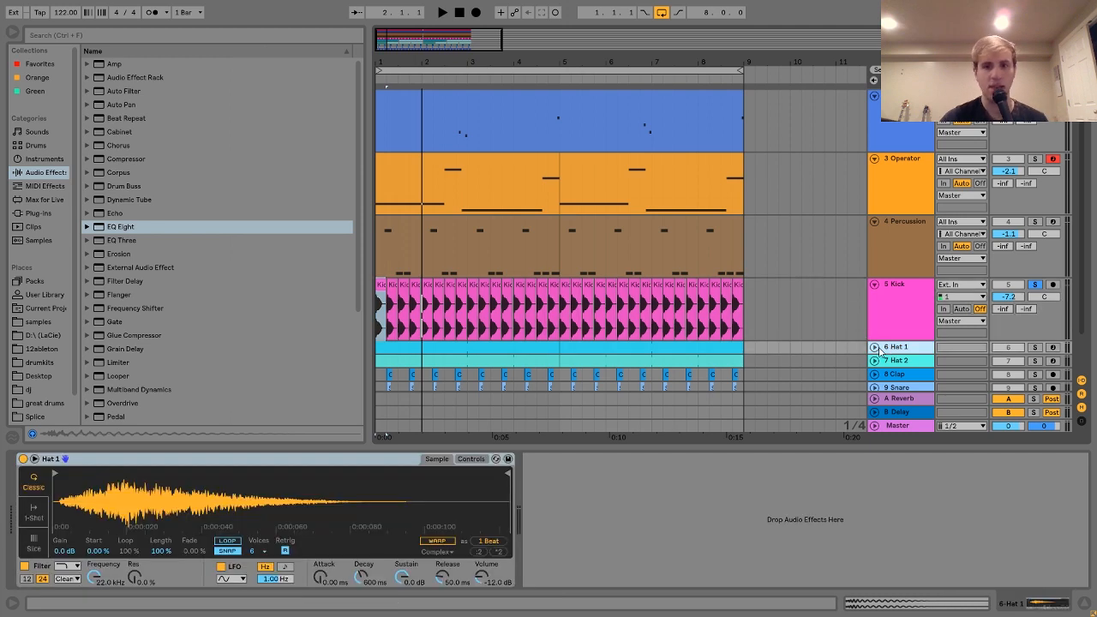
left_click(874, 347)
scroll(881, 343, "down", 2)
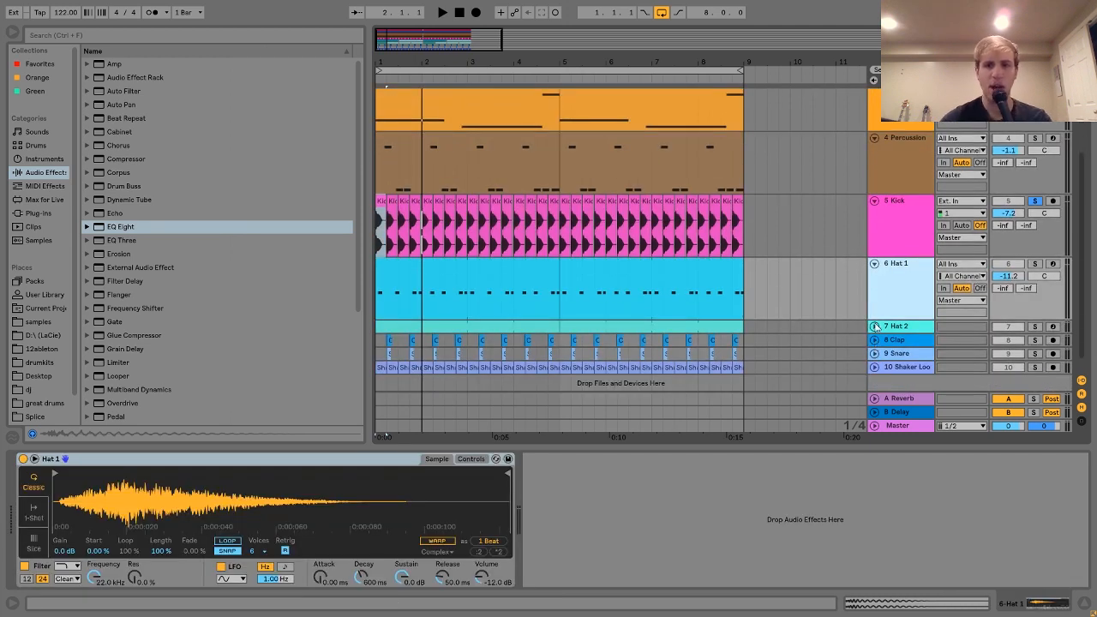
left_click(874, 326)
Solo 6 Hat 1 and 7 Hat 2 together, show the Hat 2 device, and listen to both patterns
left_click(1034, 264)
left_click(1036, 327)
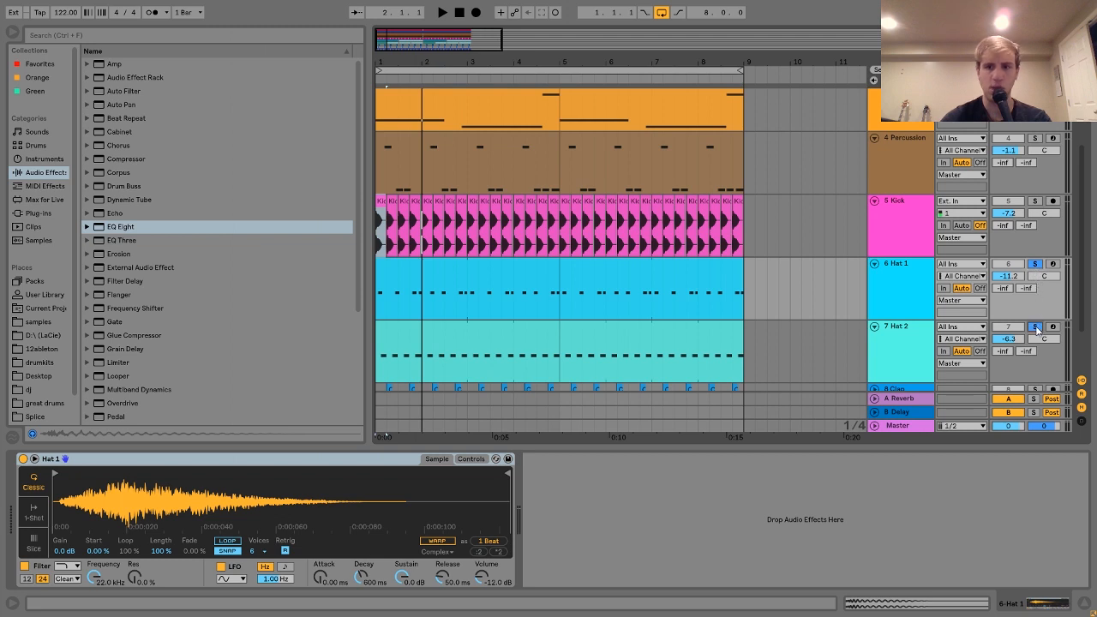
left_click(913, 342)
key("space")
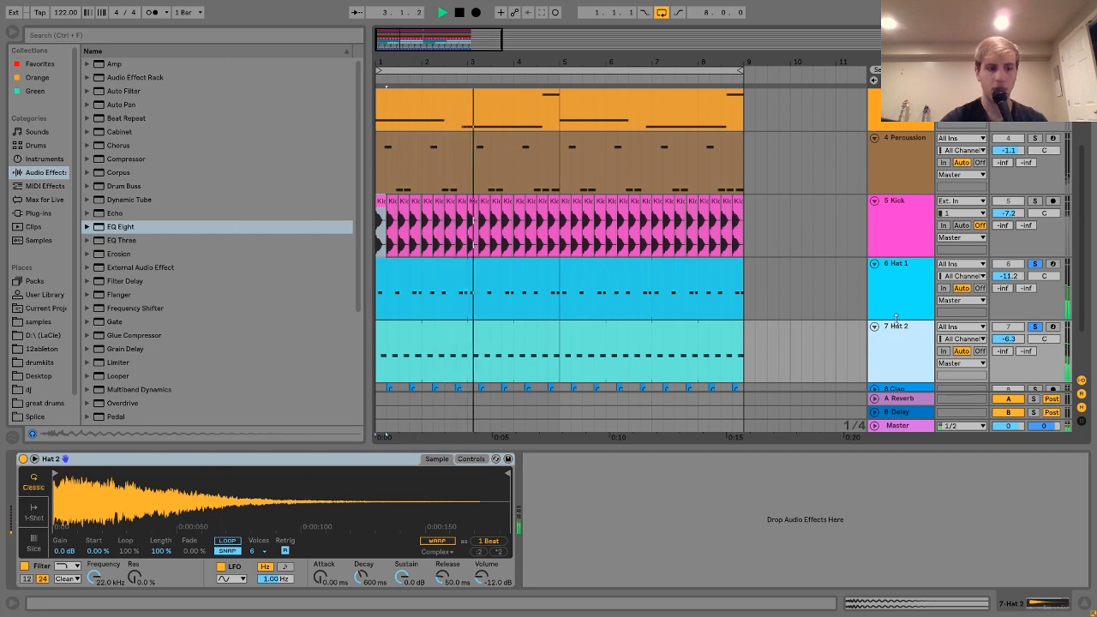
key("space")
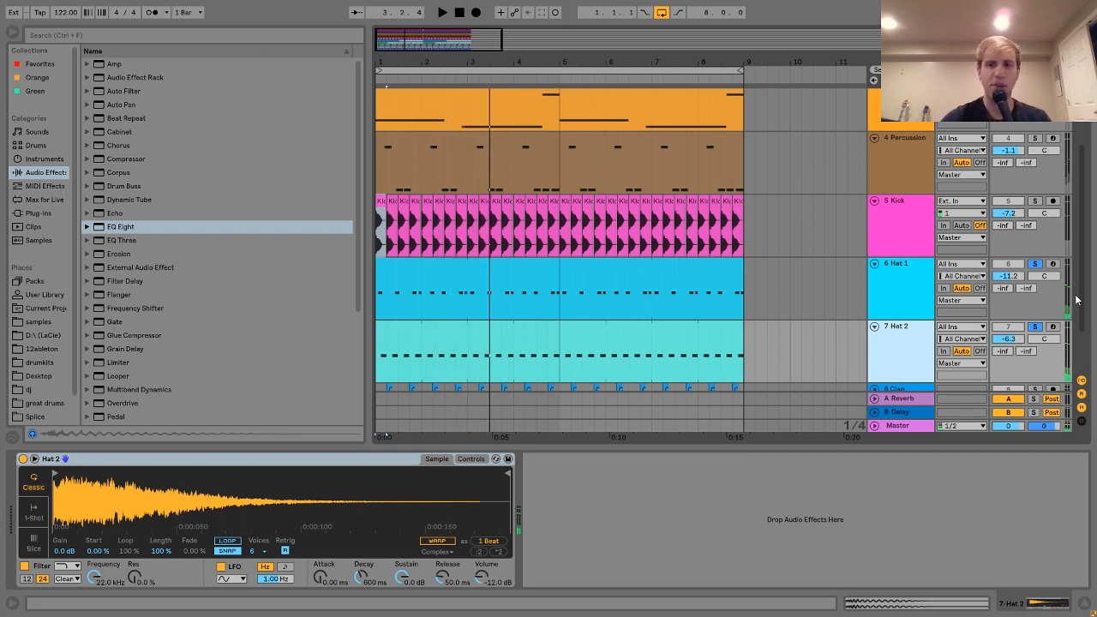
Listen to 6 Hat 1 and 7 Hat 2 each soloed on its own, and compare their sampler devices
left_click(1017, 327)
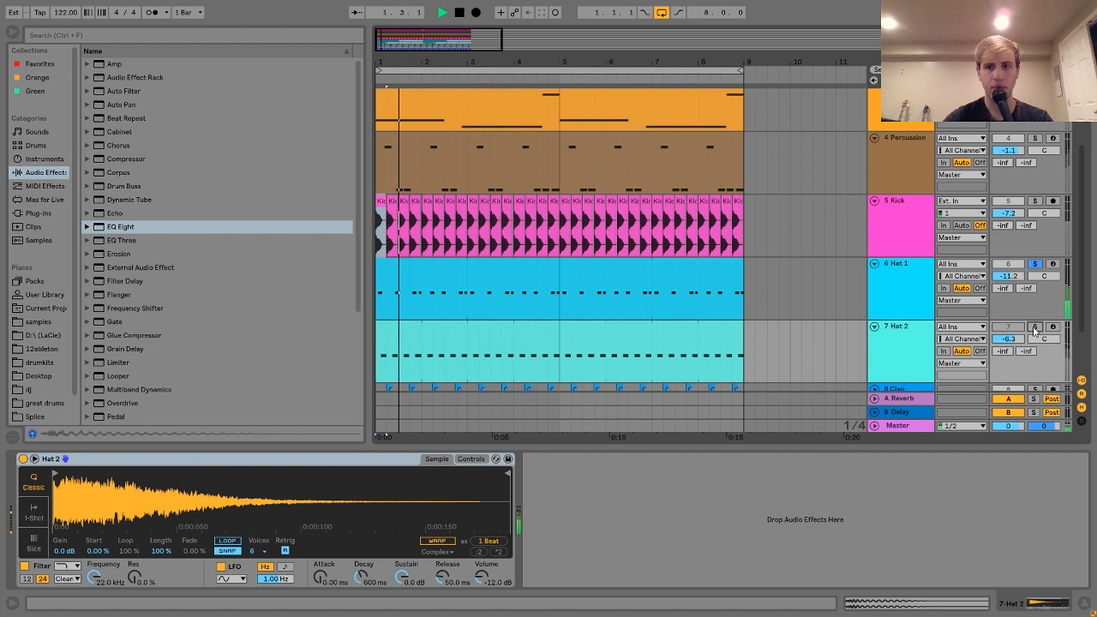
left_click(1035, 329)
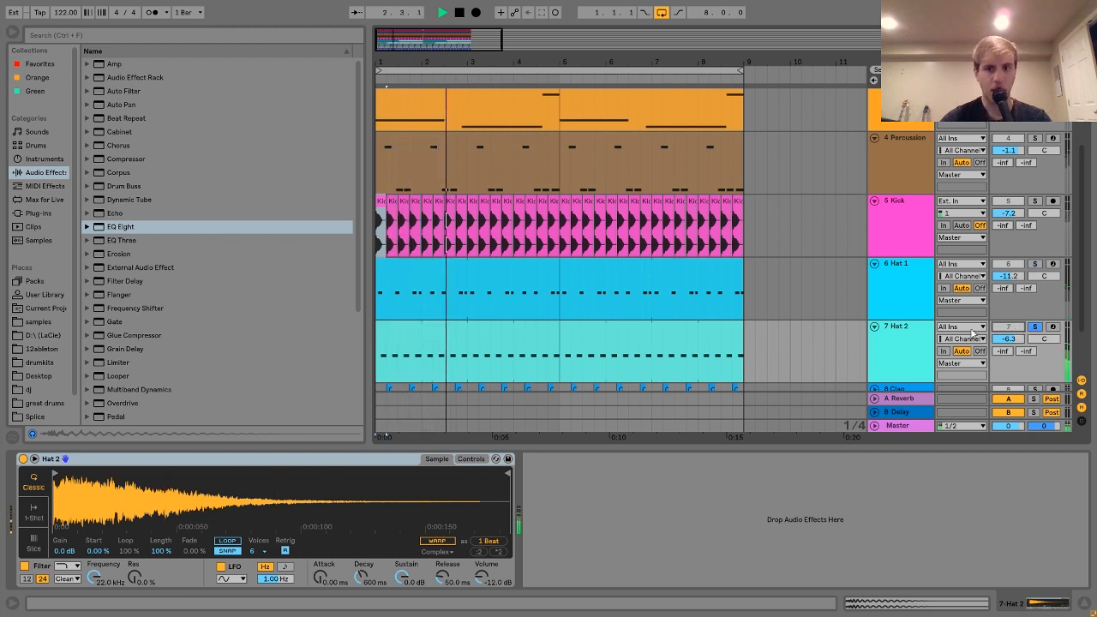
left_click(900, 343)
left_click(896, 307)
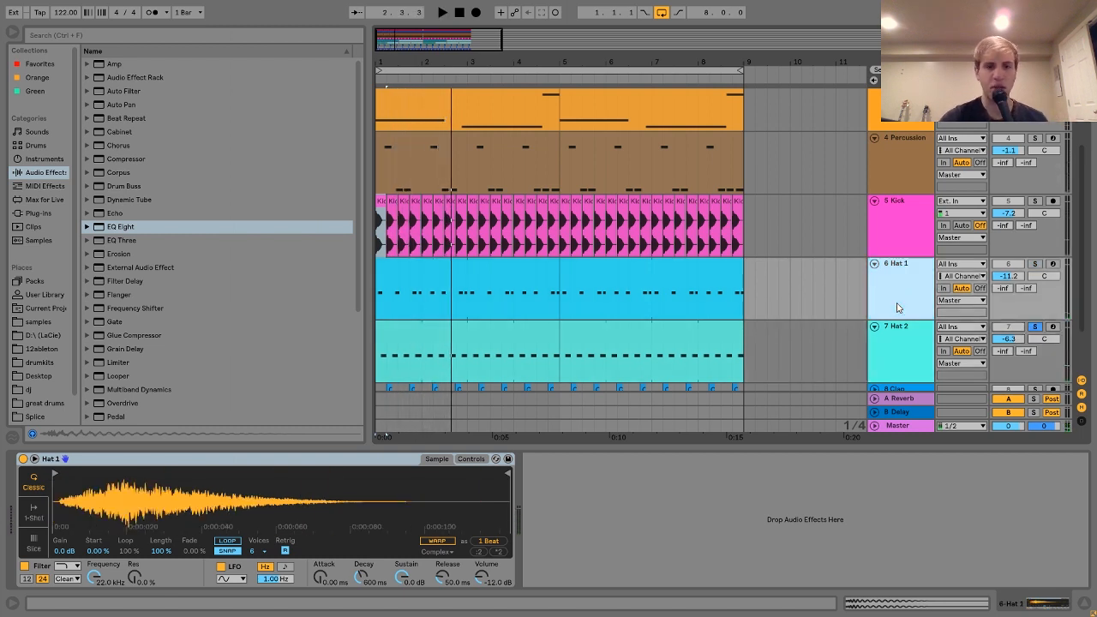
left_click(900, 332)
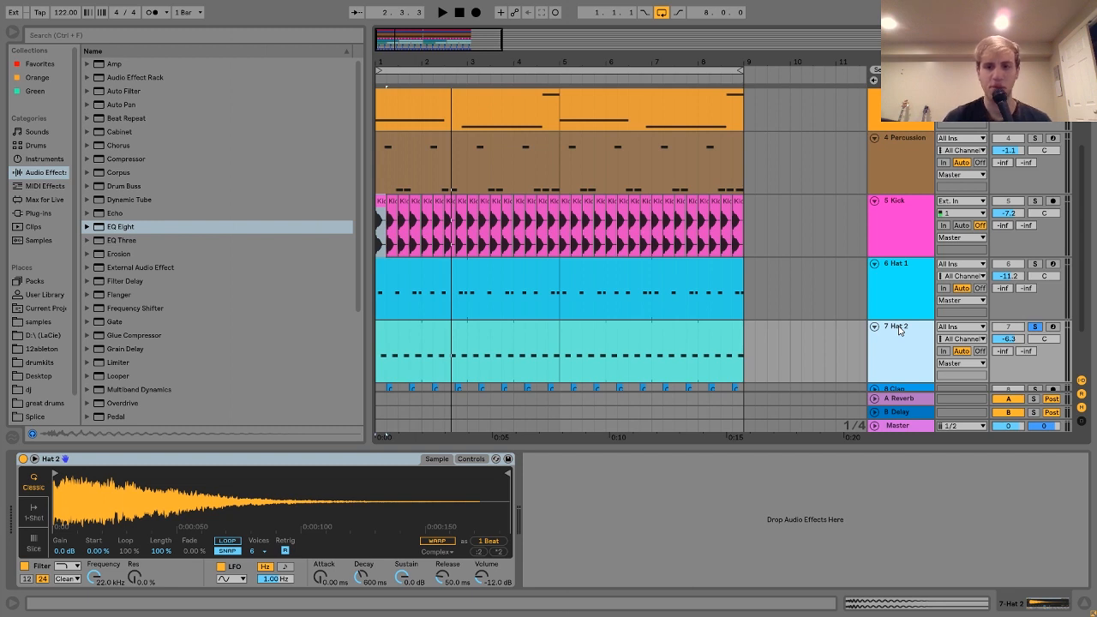
Add 5 Kick, 4 Percussion and 6 Hat 1 to the Hat 2 solo during listening, and remove 4 Percussion from the solo
key("space")
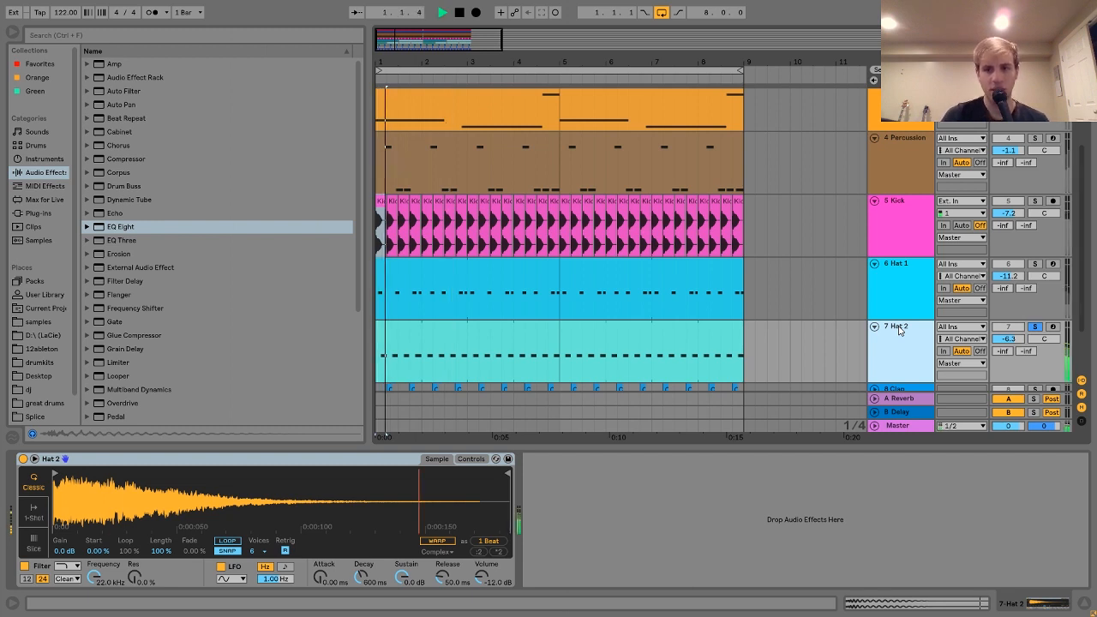
left_click(1034, 201)
key("space")
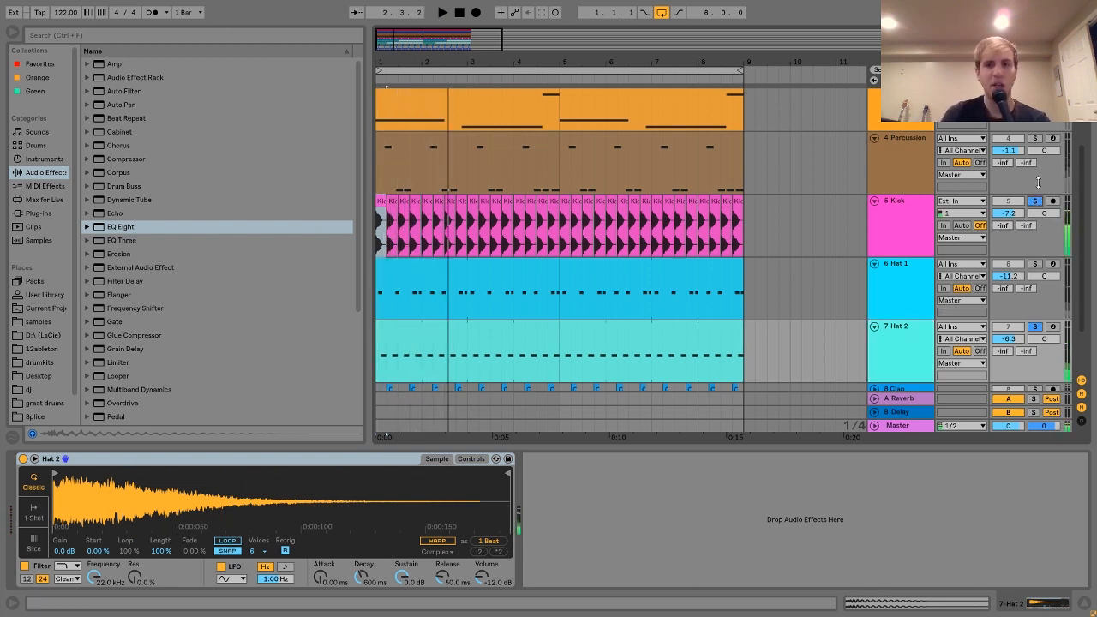
left_click(1035, 139)
key("space")
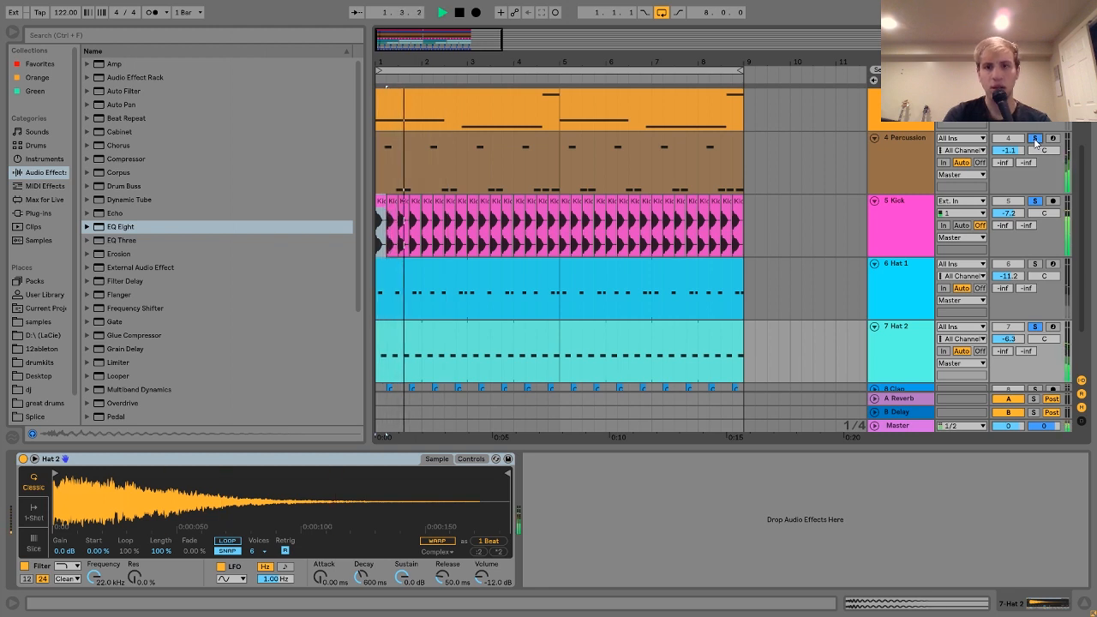
key("space")
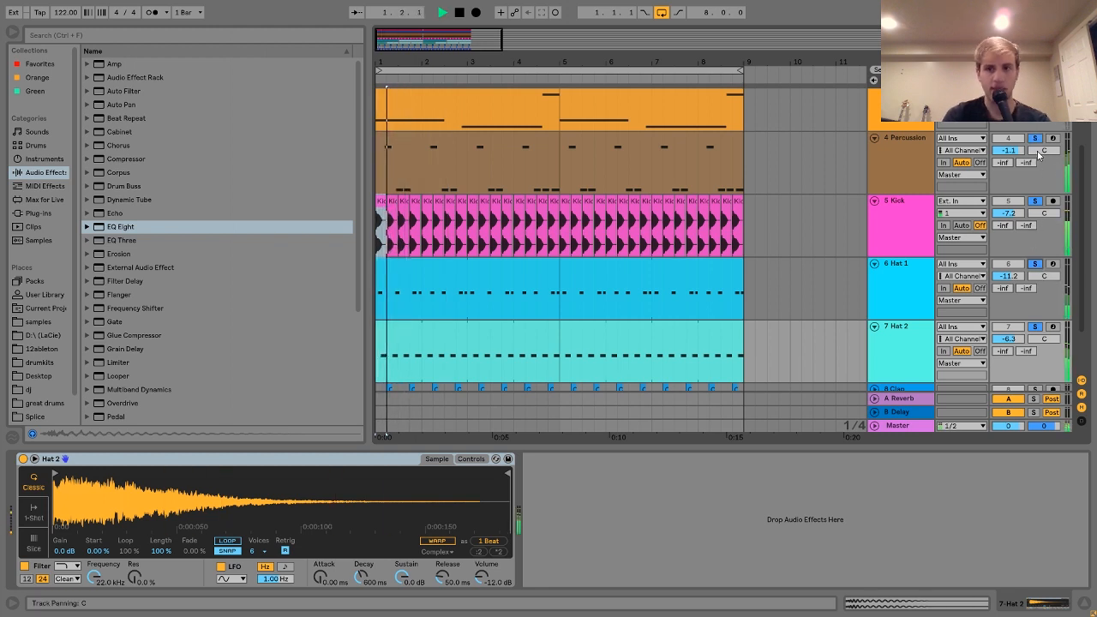
left_click(1035, 139)
left_click(902, 284)
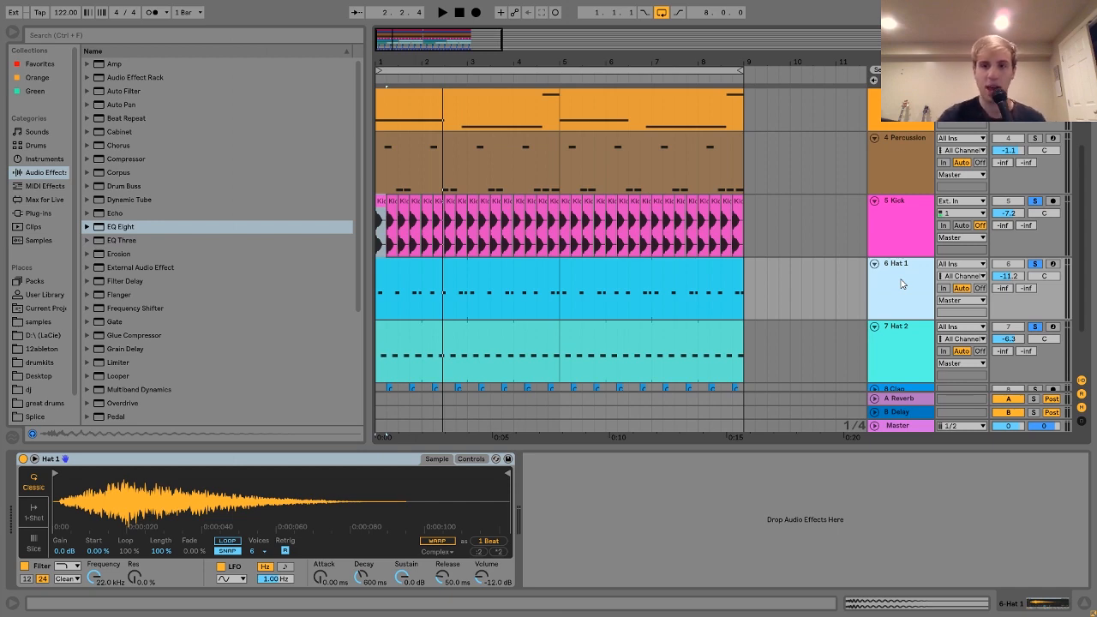
Add 8 Clap and 9 Snare to the soloed kick and hats, unfold 9 Snare, and listen to the combination
scroll(902, 283, "down", 2)
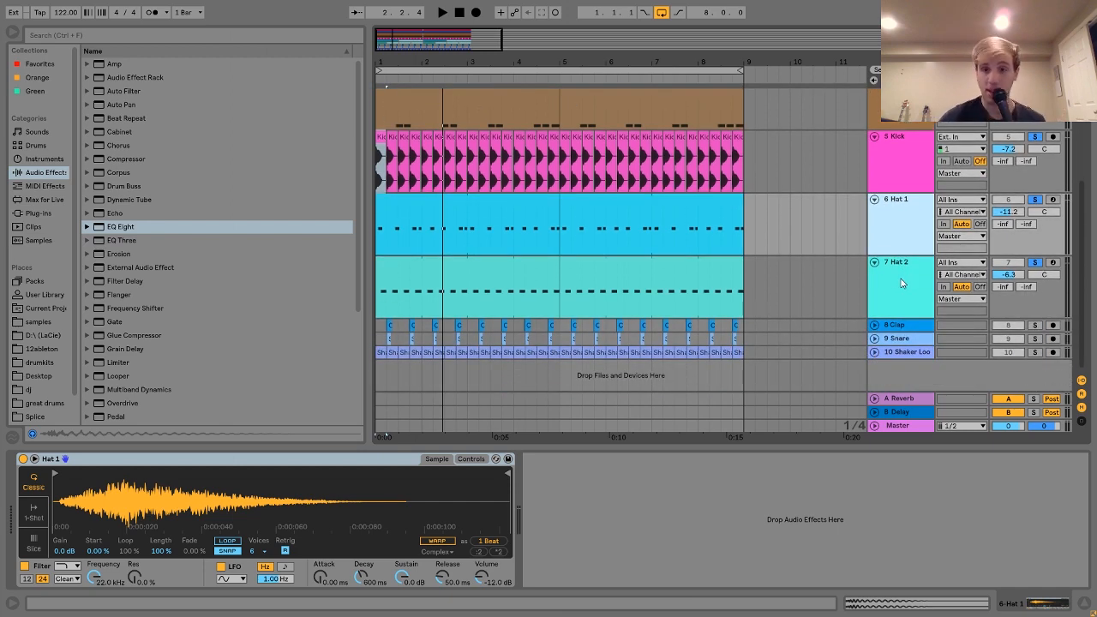
left_click(898, 325)
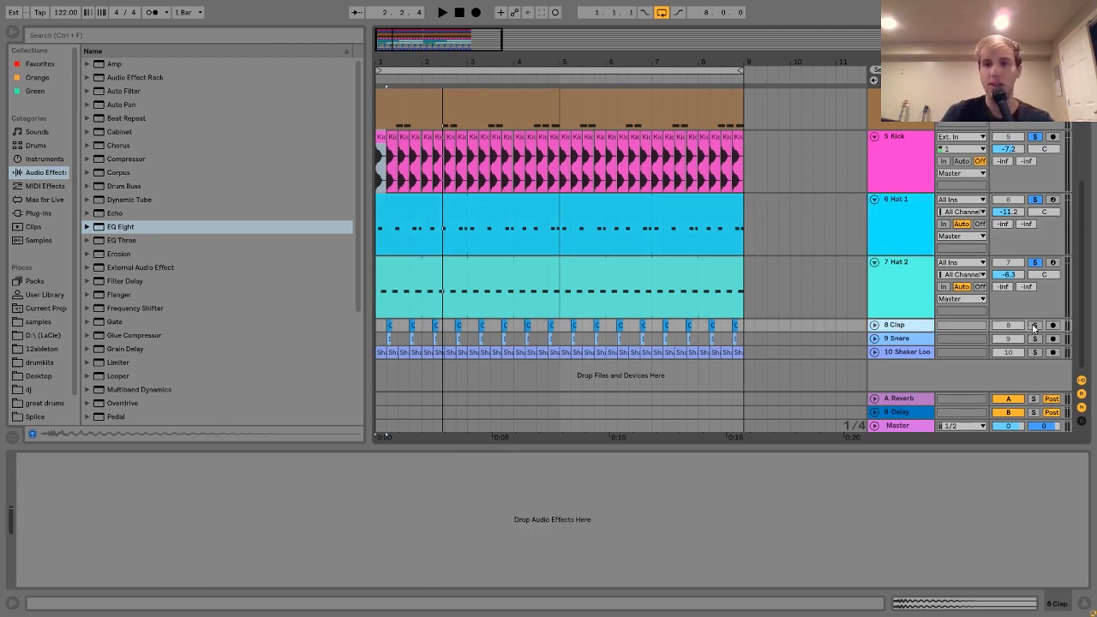
left_click(1035, 327)
left_click(1036, 339)
left_click(874, 339)
key("space")
key("space")
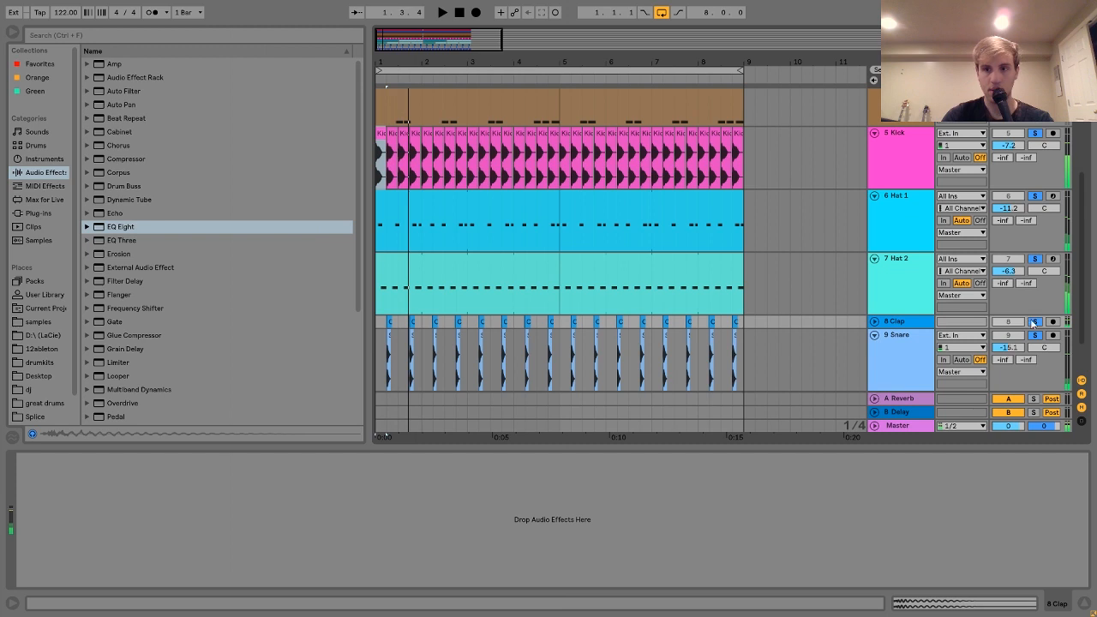
Solo only 8 Clap and 9 Snare and listen to them layered together
left_click(1035, 323)
left_click(1036, 337)
key("space")
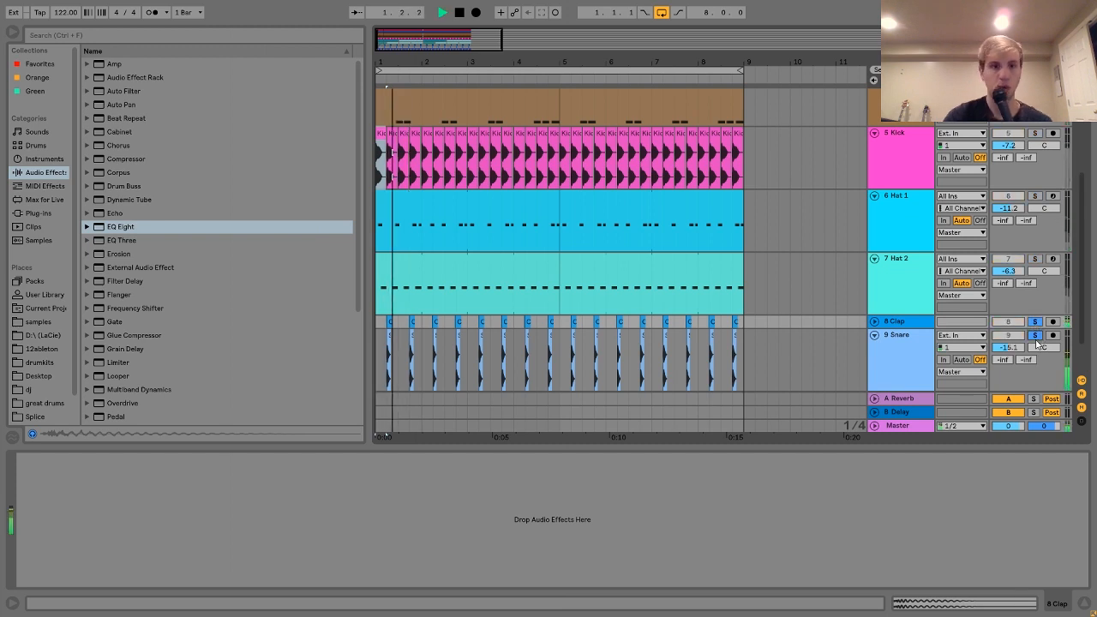
left_click(904, 347)
key("space")
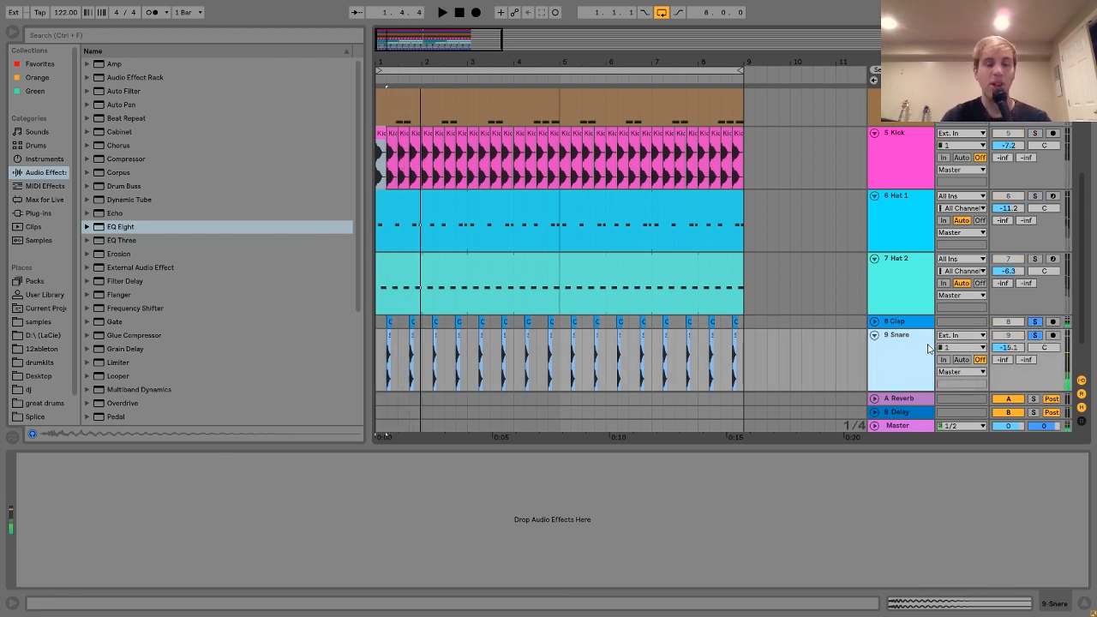
Listen to 8 Clap and 9 Snare each soloed on its own
left_click(1038, 339)
key("space")
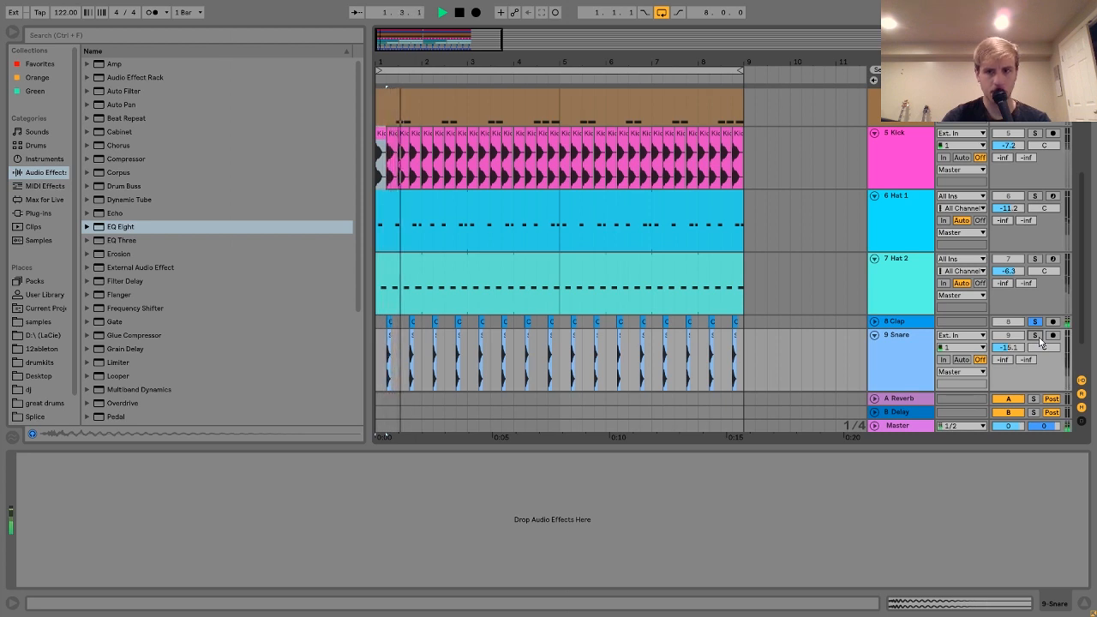
key("space")
left_click(1036, 336)
key("space")
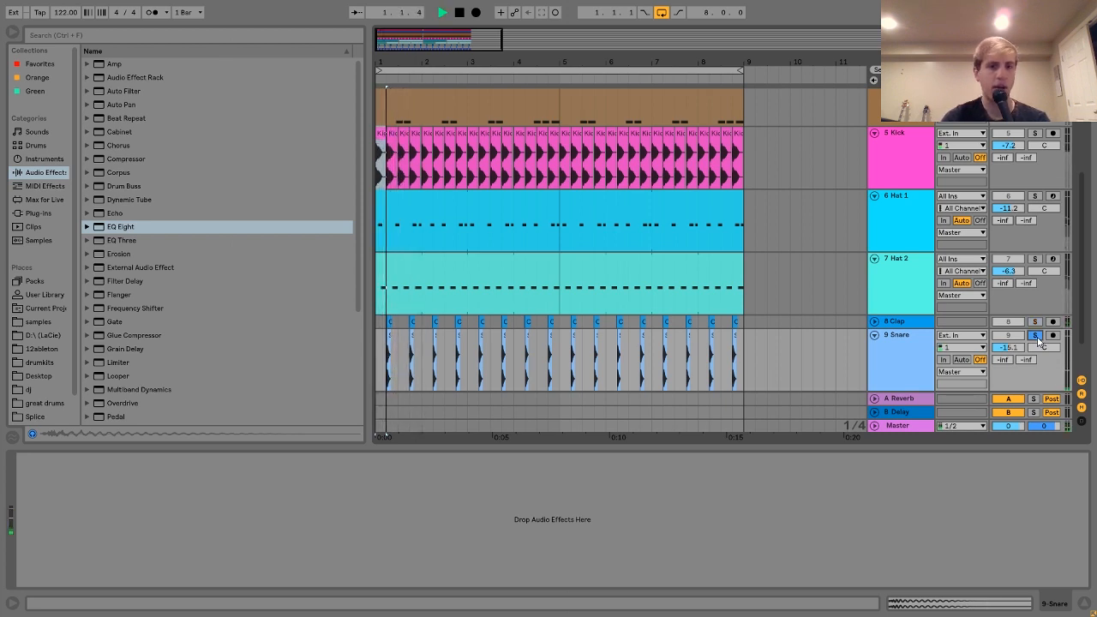
left_click(903, 347)
key("space")
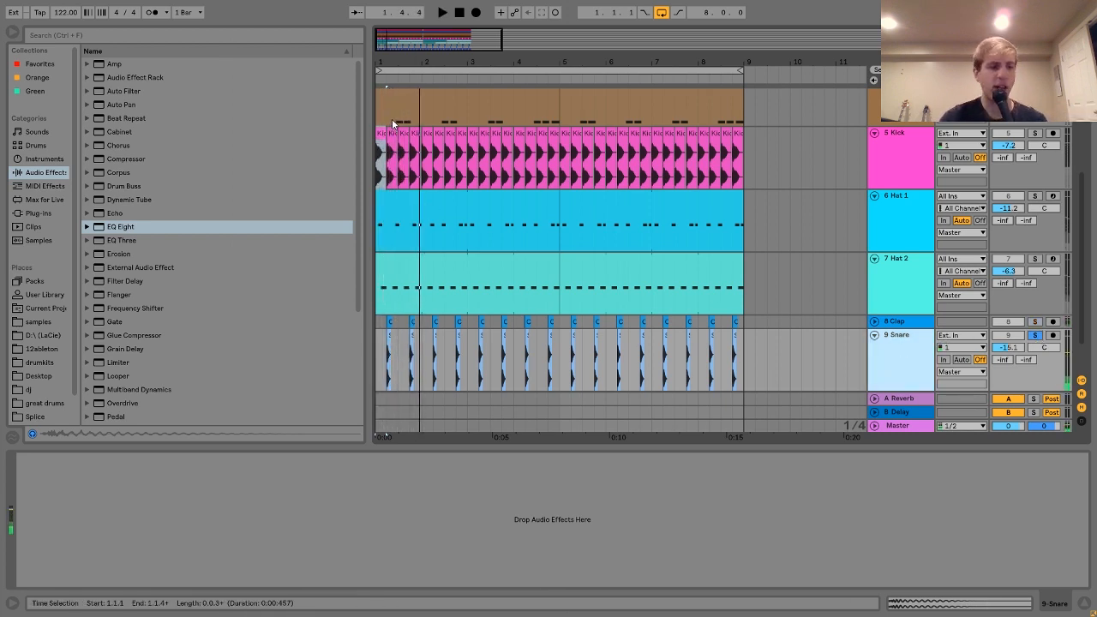
Unfold and solo 8 Clap, and compare the start timing of the first clap and snare clips up close
left_click_drag(384, 60, 386, 223)
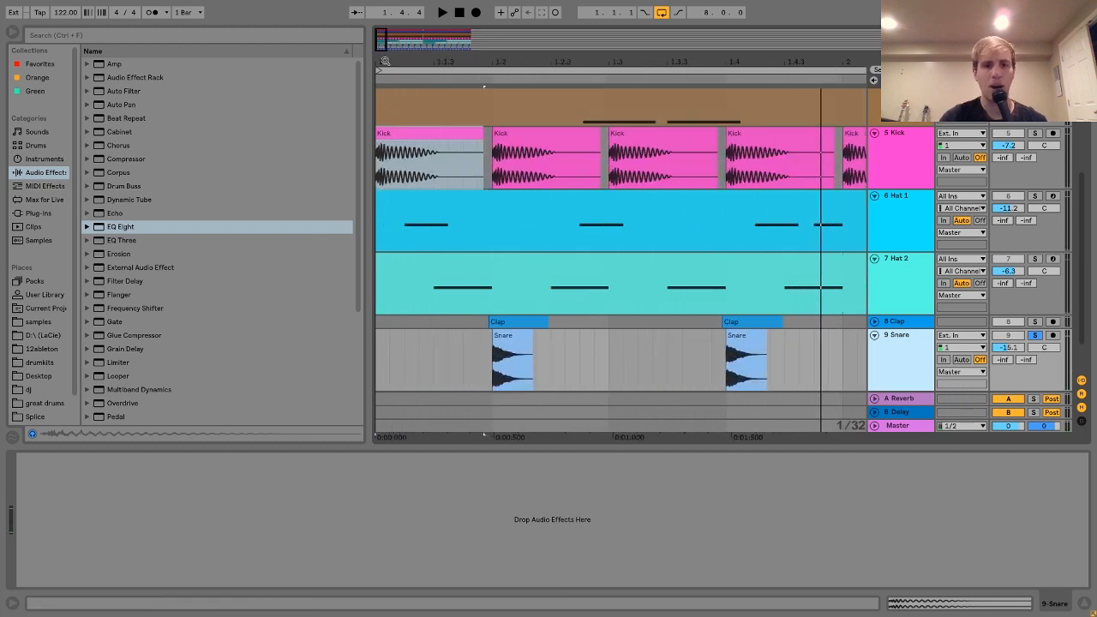
left_click(874, 321)
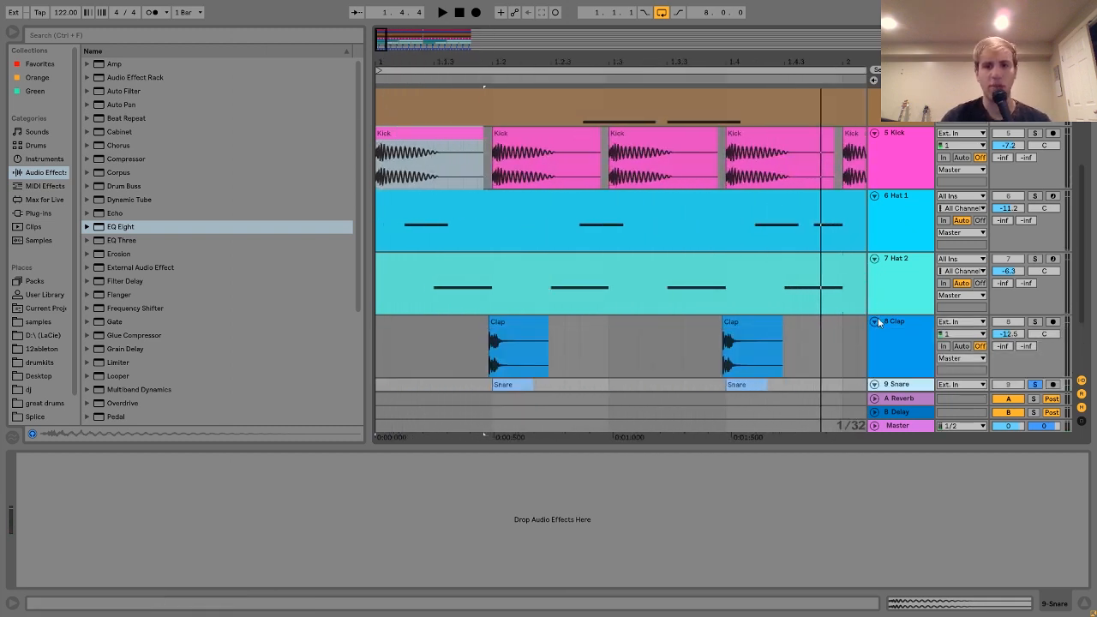
left_click(1034, 322)
left_click_drag(494, 75, 551, 371)
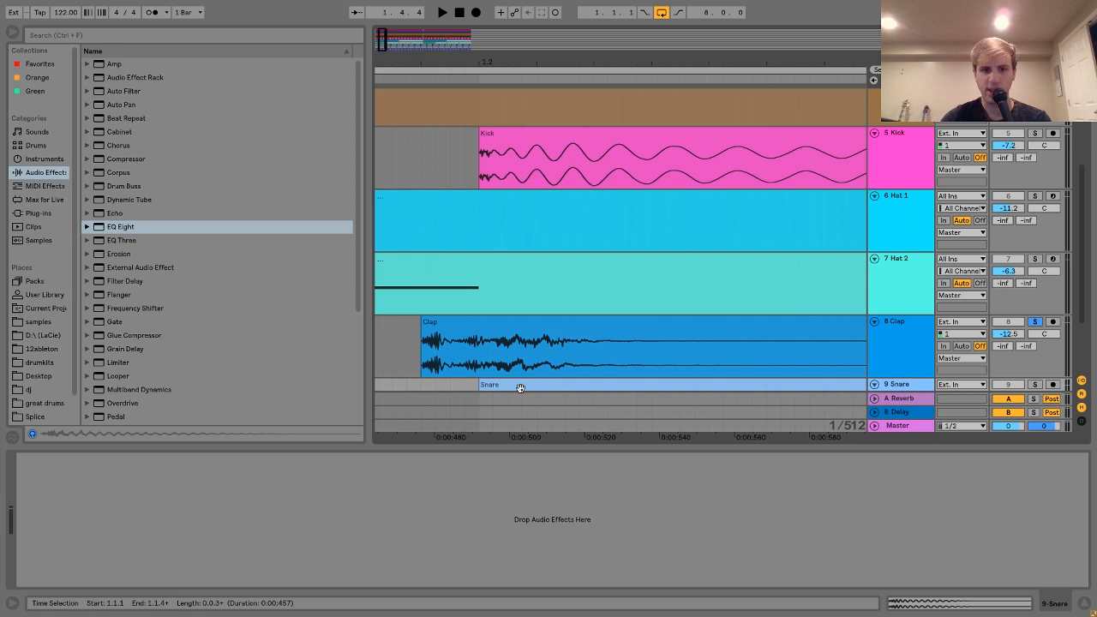
scroll(480, 343, "down", 3)
Play from the first clap clip with 8 Clap alone, and again with 9 Snare added to the solo
left_click(461, 231)
key("space")
key("space")
left_click(1036, 290, "ctrl")
key("space")
key("space")
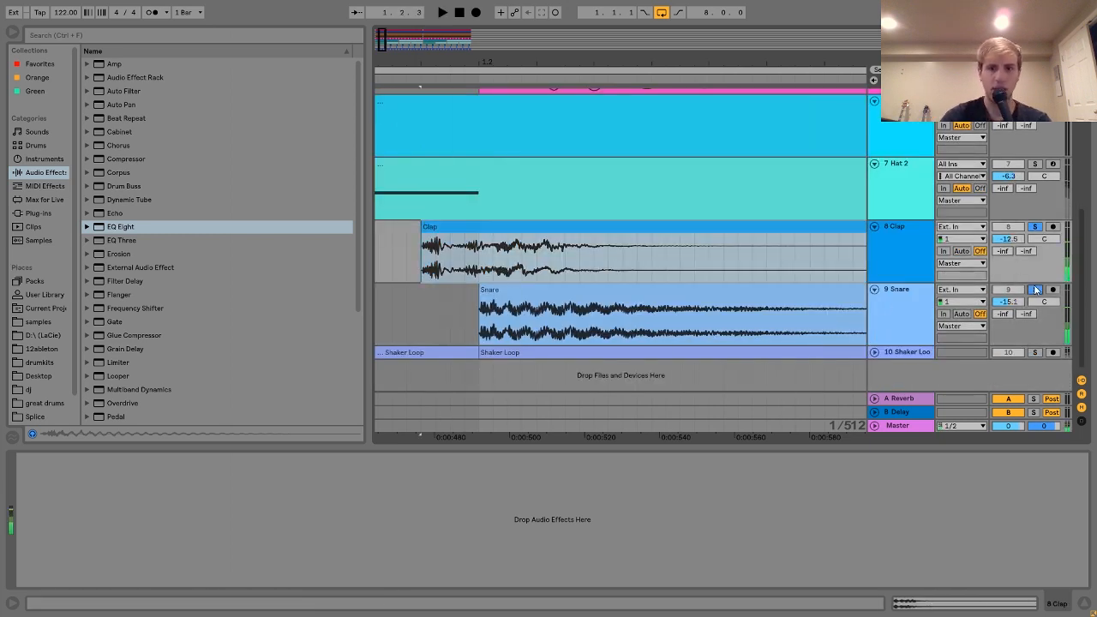
Clear the solos and play the full mix from 1.1.1 with 9 Snare deactivated, and again with it reactivated
left_click_drag(593, 50, 479, 30)
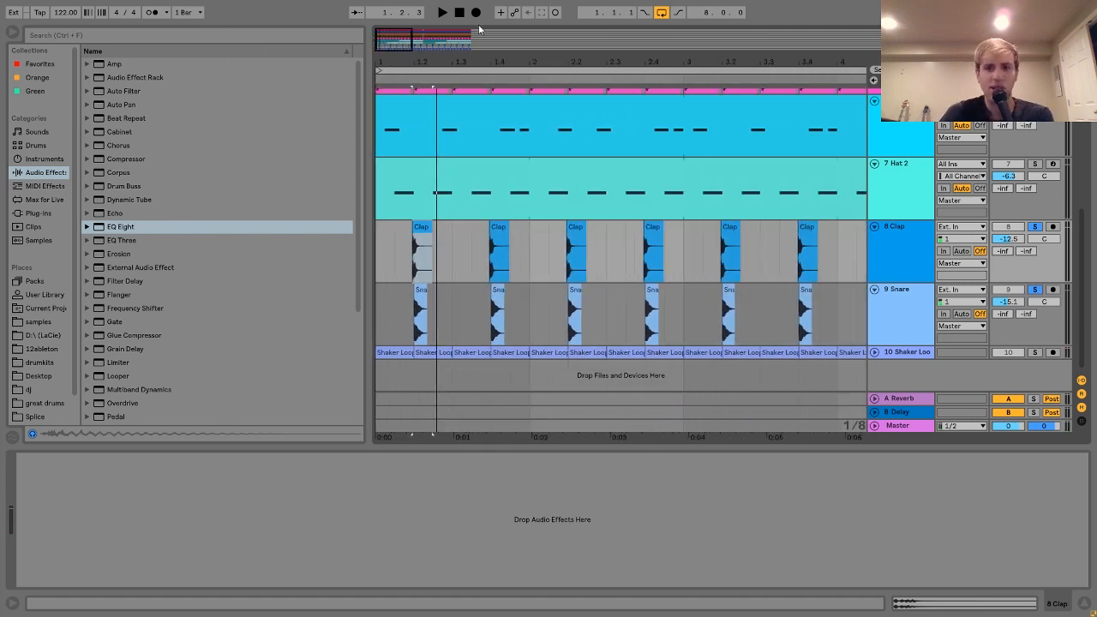
left_click_drag(479, 62, 476, 24)
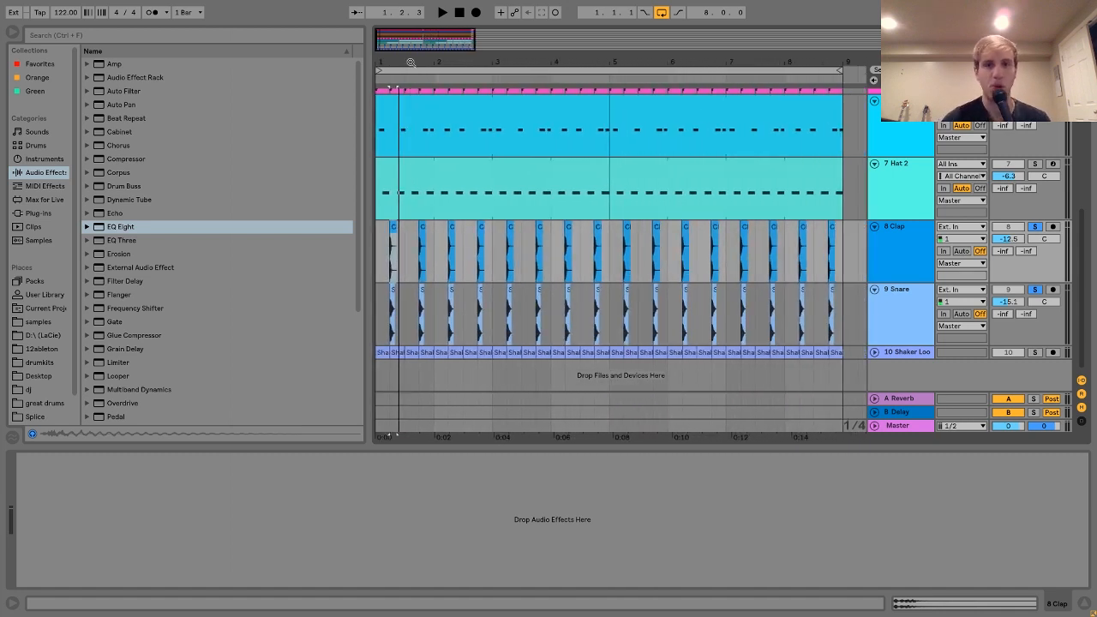
left_click_drag(410, 62, 410, 41)
left_click(379, 300)
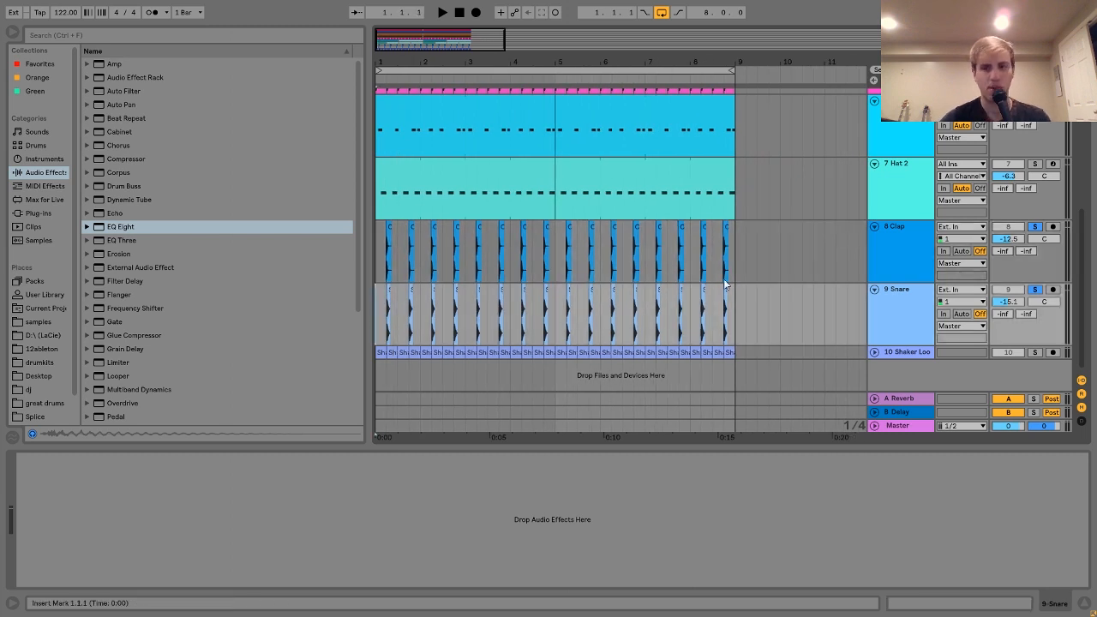
left_click(1036, 290)
left_click(1009, 290)
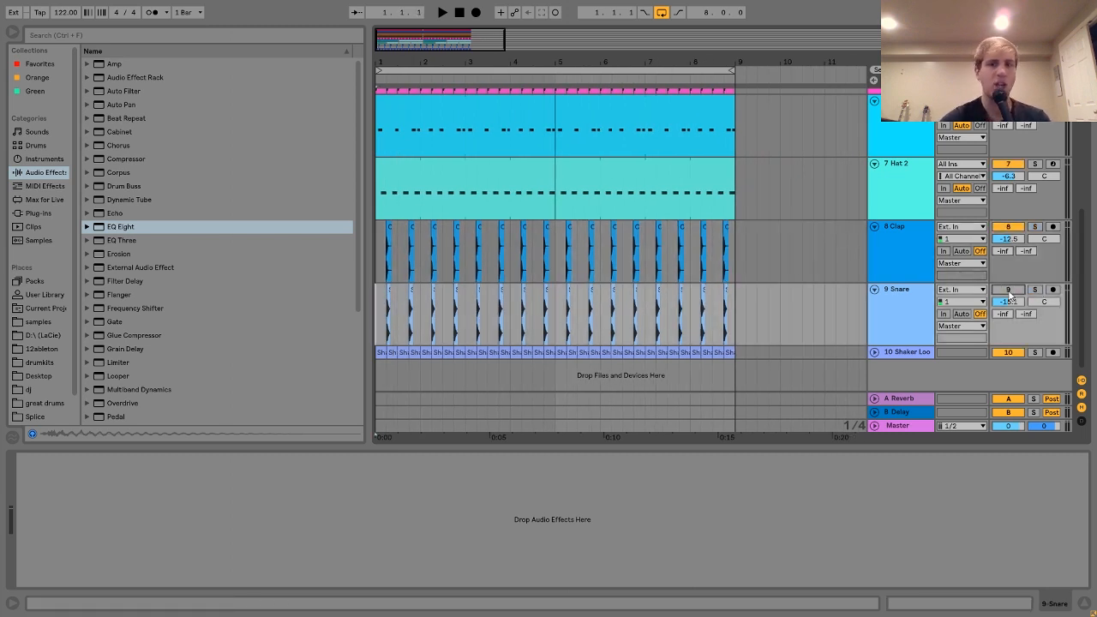
key("space")
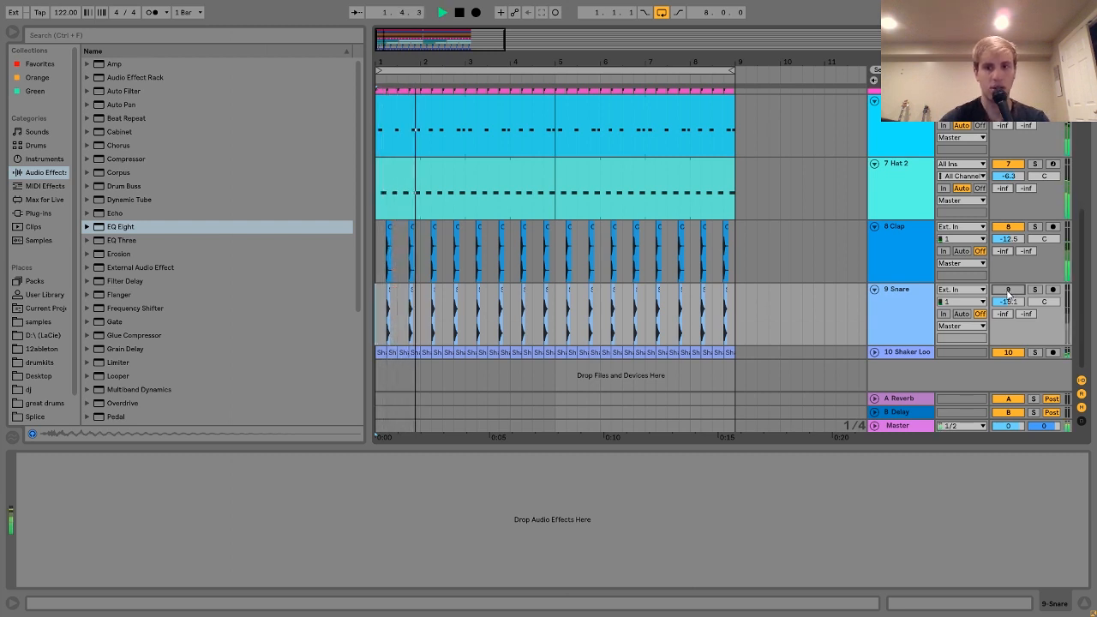
left_click(1008, 291)
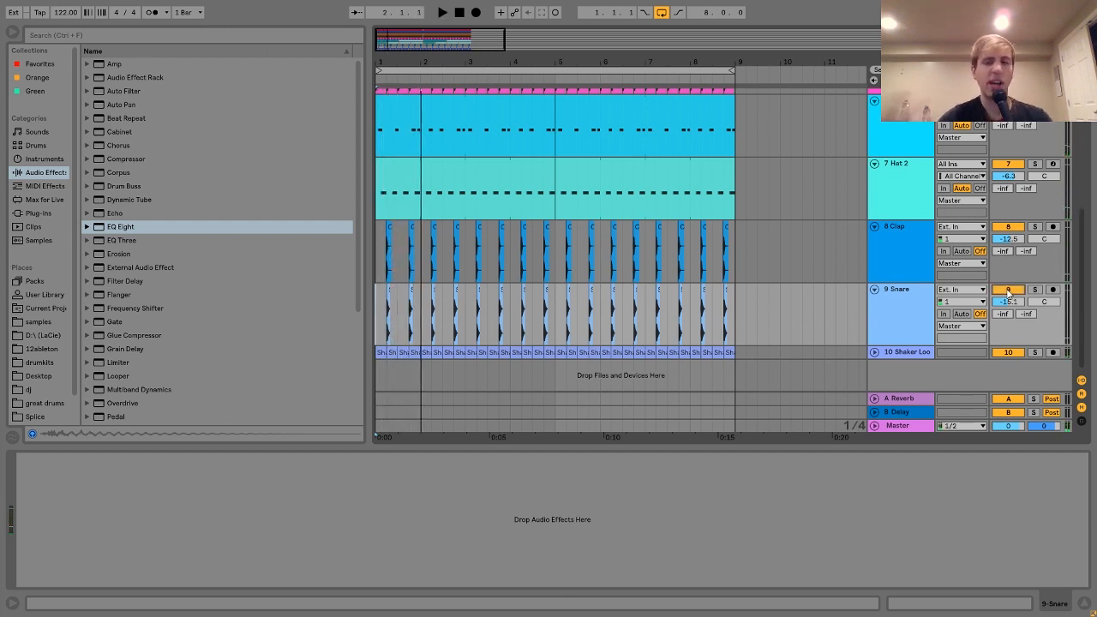
key("space")
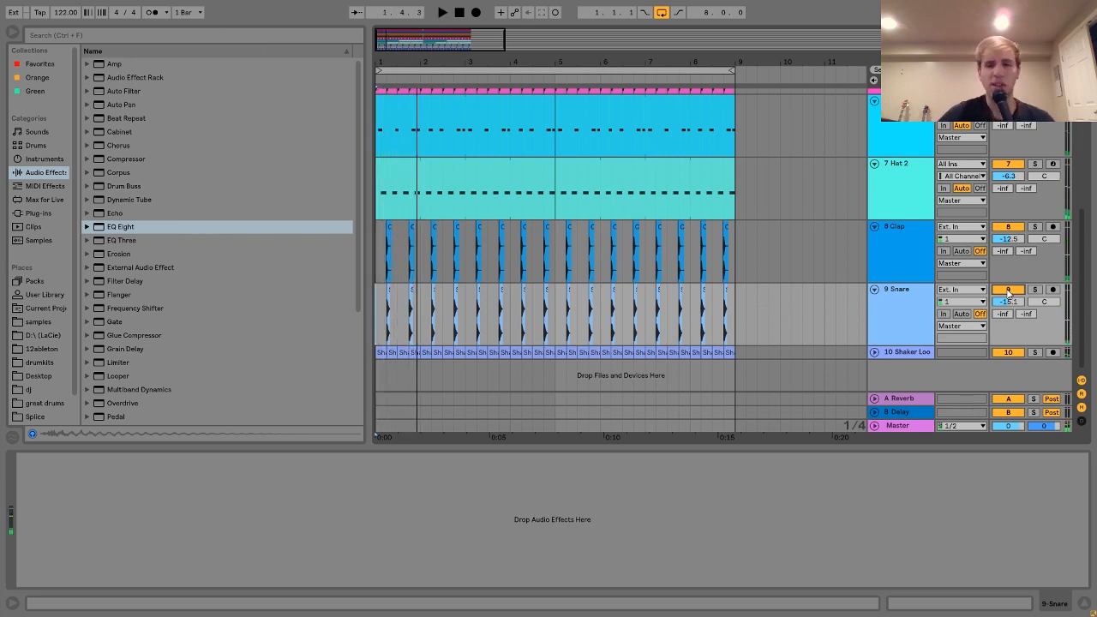
Solo 9 Snare and add an EQ Eight to it to examine the snare's spectrum during playback
left_click(1036, 291)
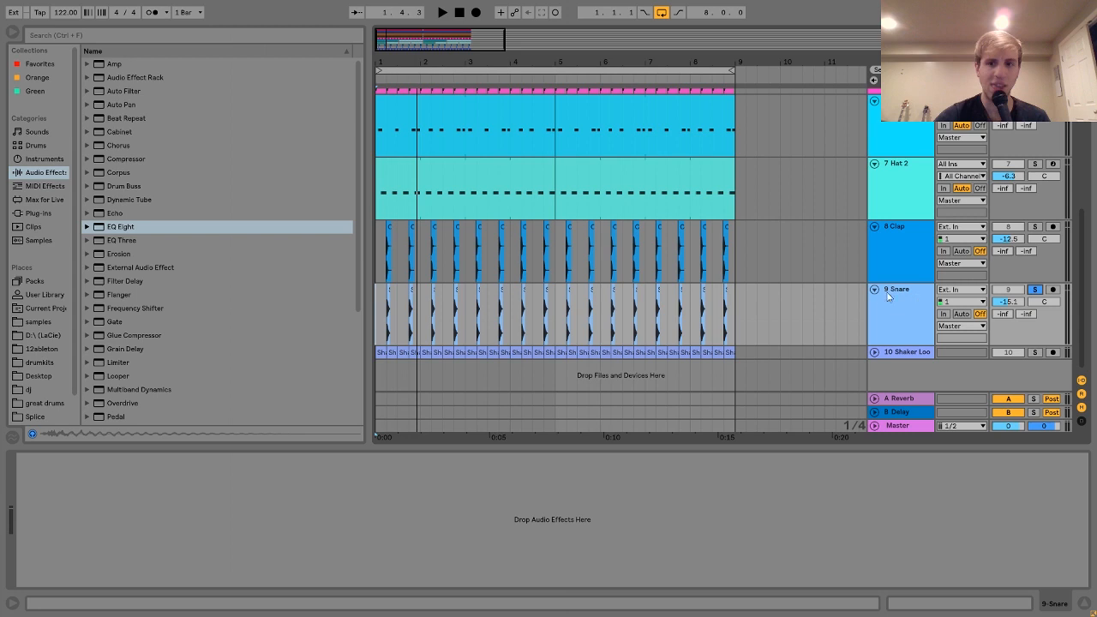
left_click(891, 297)
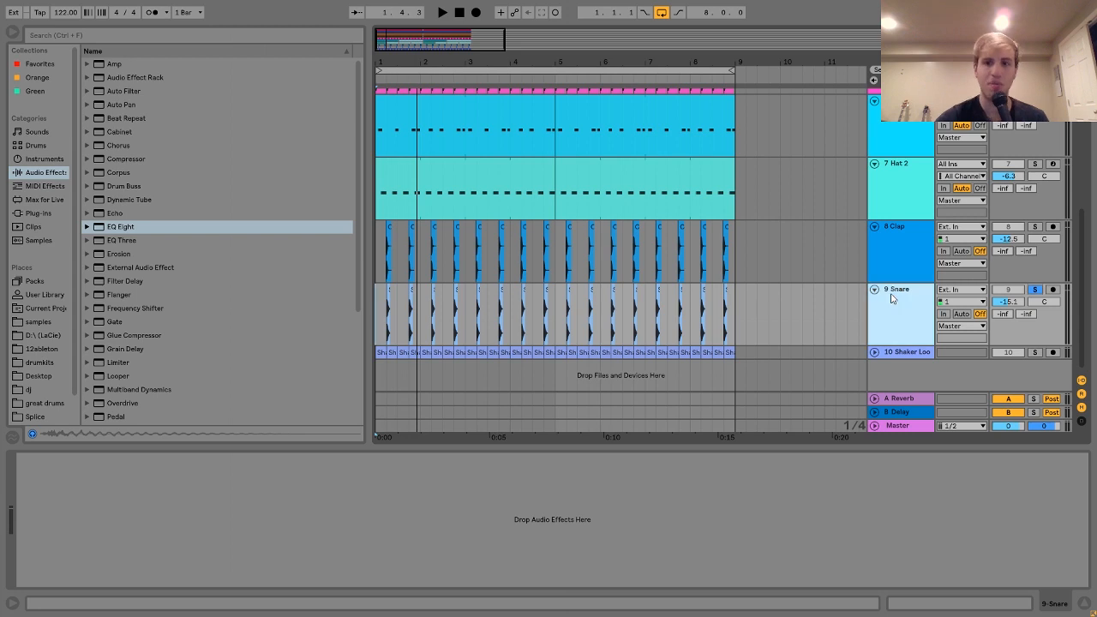
double_click(126, 227)
key("space")
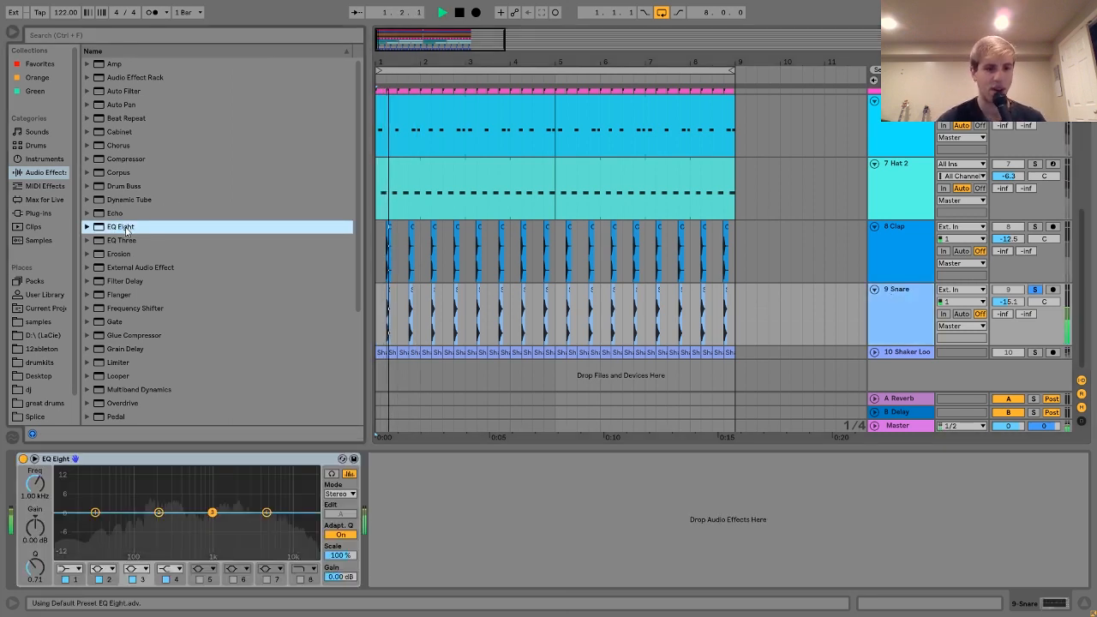
key("space")
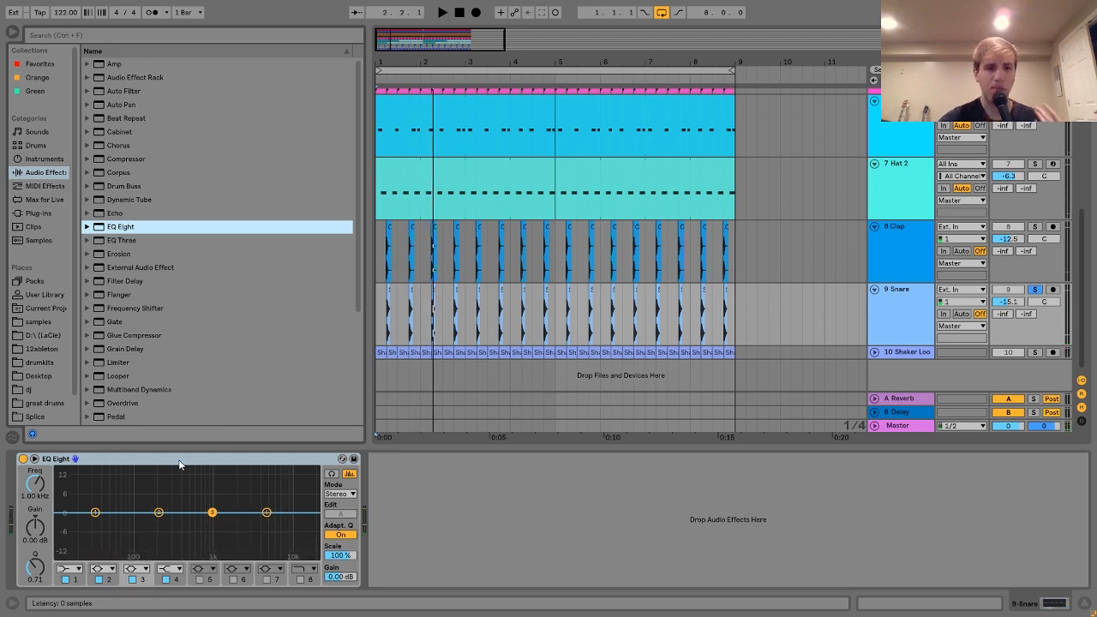
Delete the EQ Eight from 9 Snare and listen to the snare alone
left_click(178, 458)
key("Delete")
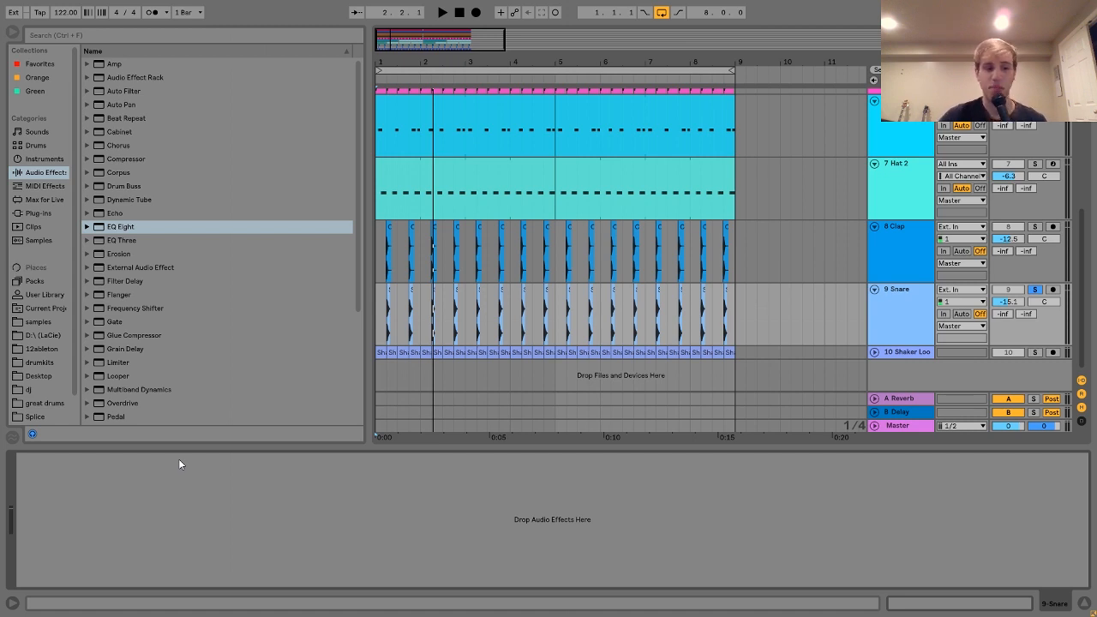
key("space")
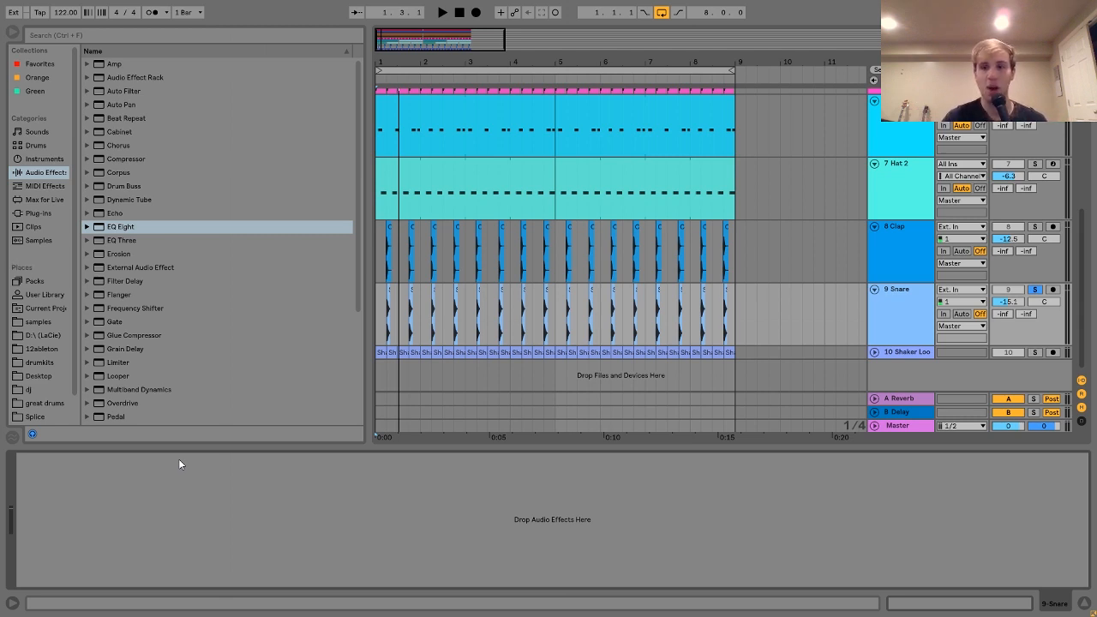
Unfold 10 Shaker Loop, listen to it soloed, and play the full mix with the shaker deactivated
double_click(929, 353)
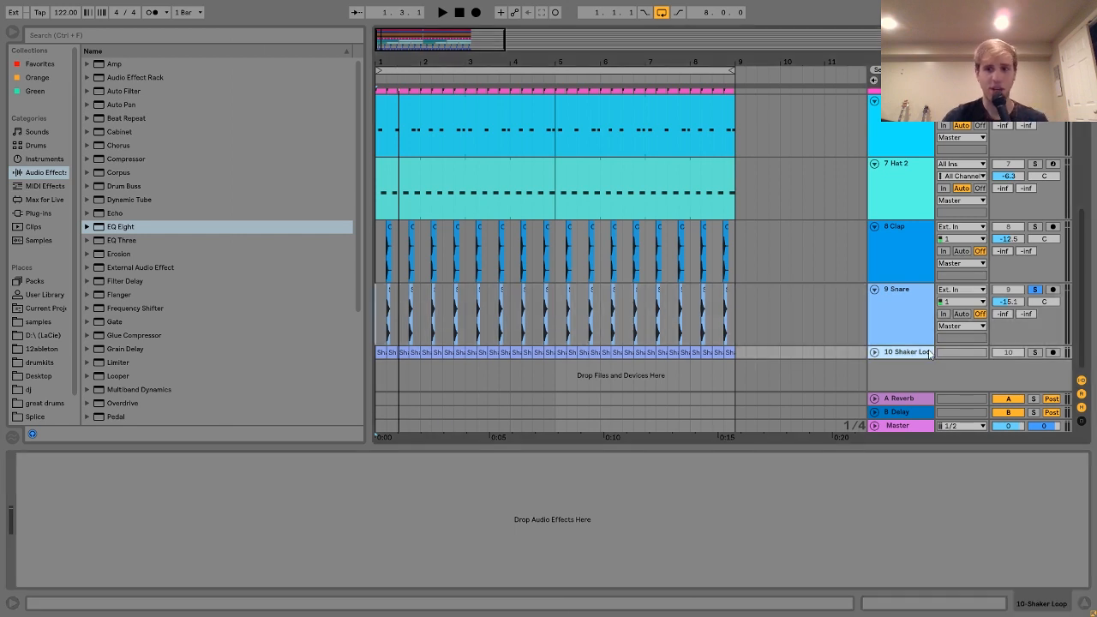
left_click(1035, 335)
key("space")
left_click(1035, 335)
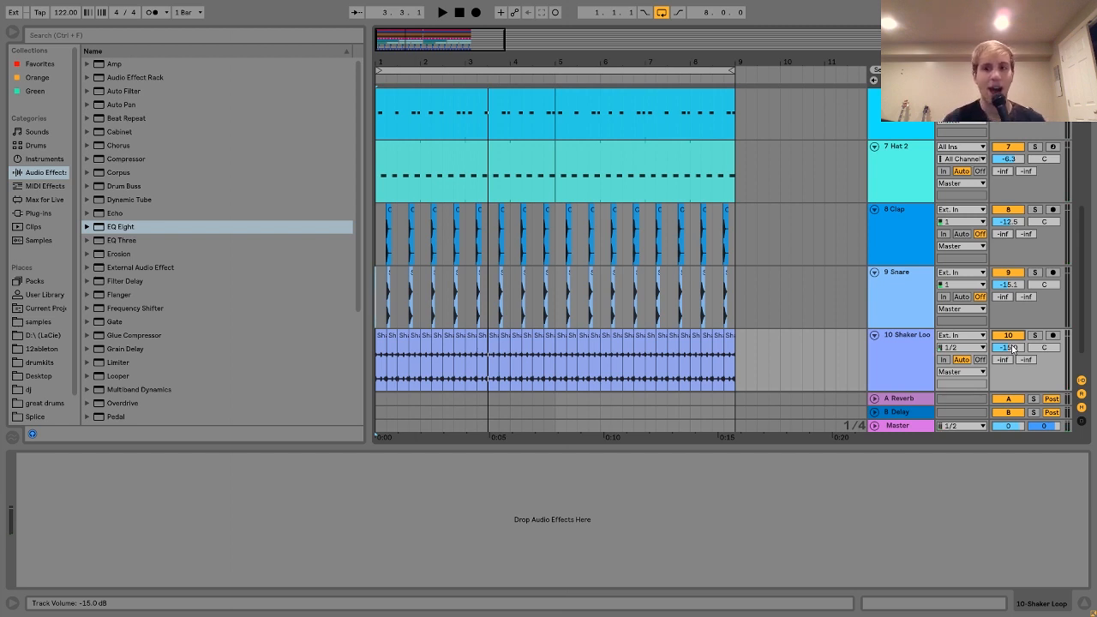
key("space")
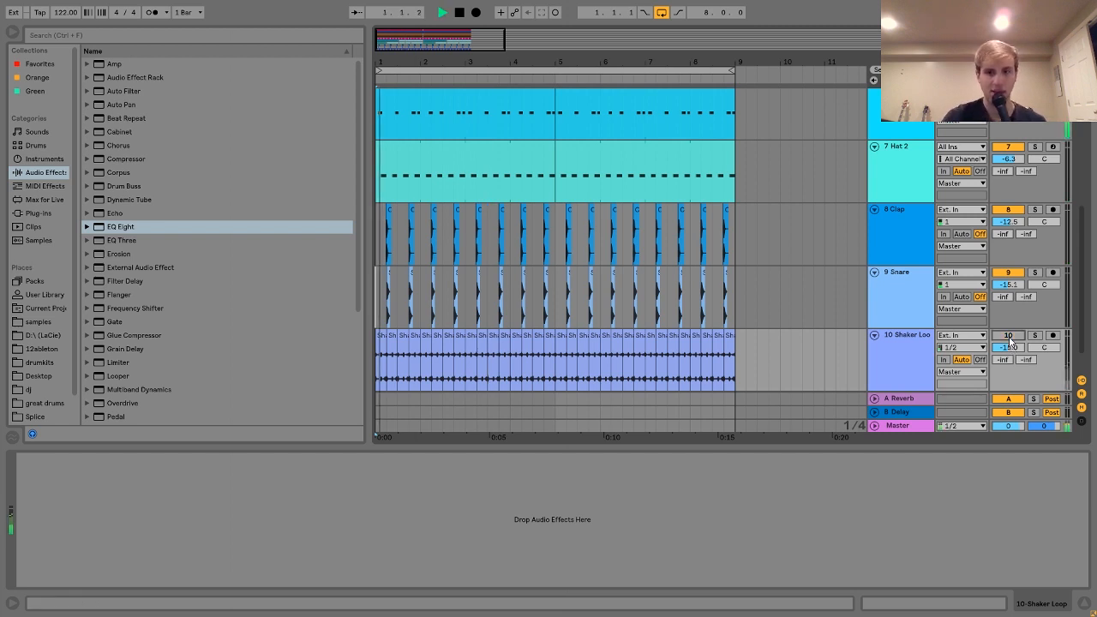
Add the Spectrum device to the Master track and examine the full mix's frequency content during playback
left_click(880, 421)
scroll(168, 367, "down", 5)
key("space")
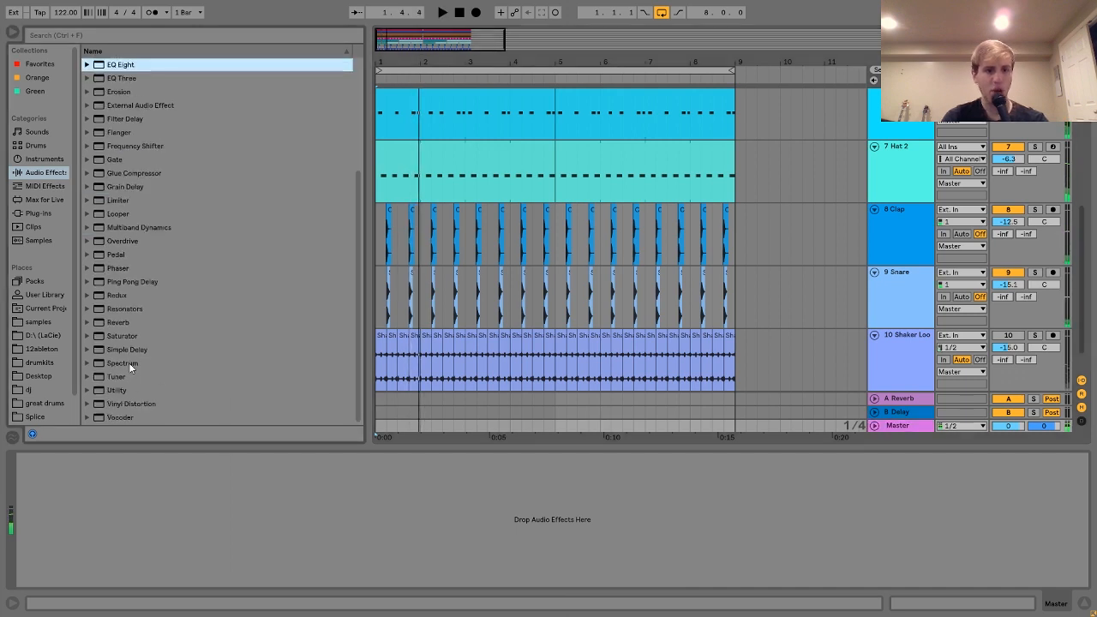
double_click(123, 363)
key("space")
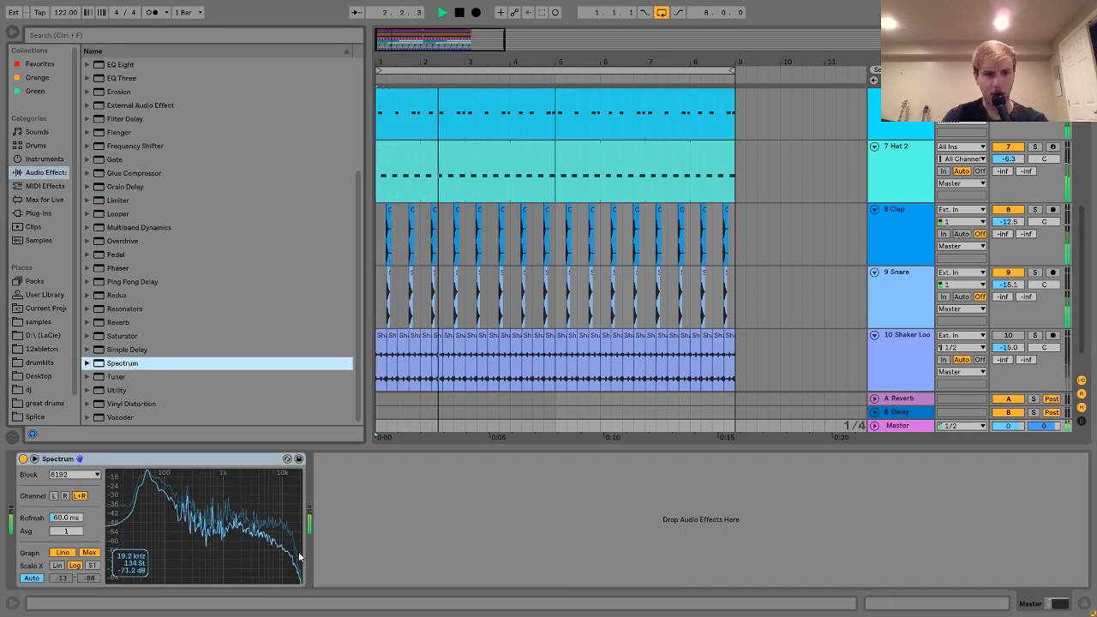
Enlarge the Spectrum display and examine the high frequencies of the playing mix with the shaker deactivated
left_click(288, 459)
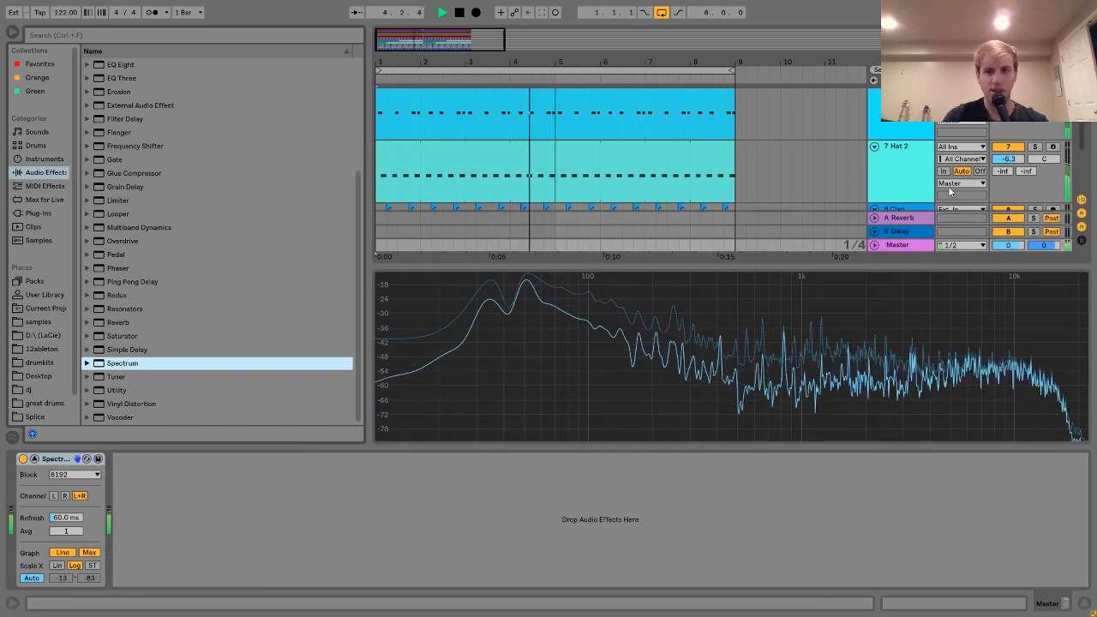
scroll(957, 199, "down", 3)
key("space")
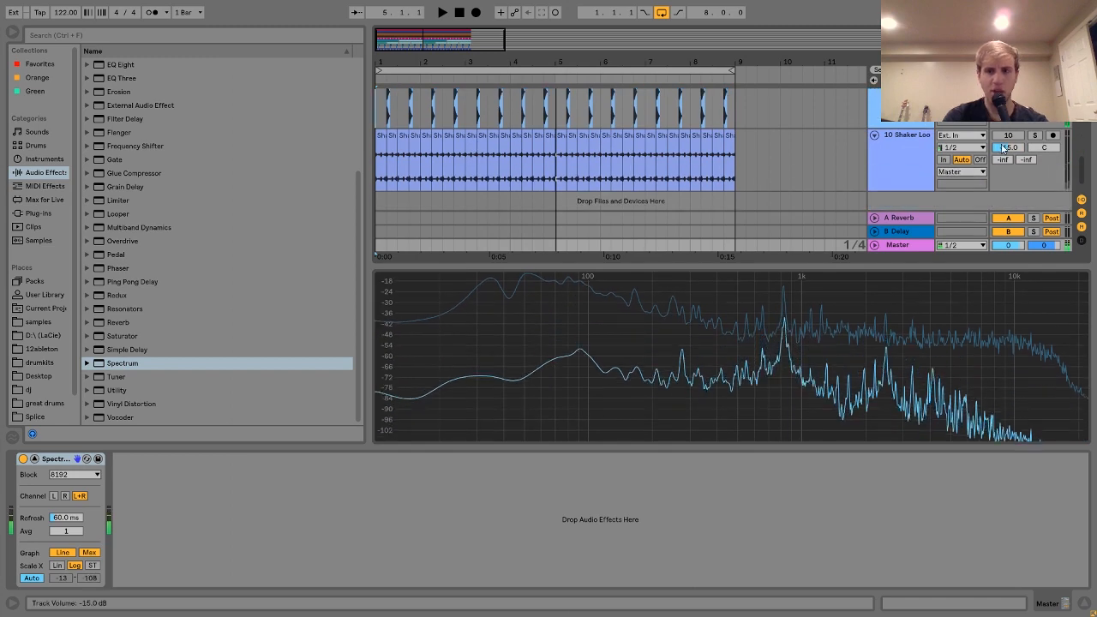
Reactivate 10 Shaker Loop and set its volume to -7.1 dB while the full mix plays
key("space")
left_click_drag(1003, 149, 1003, 114)
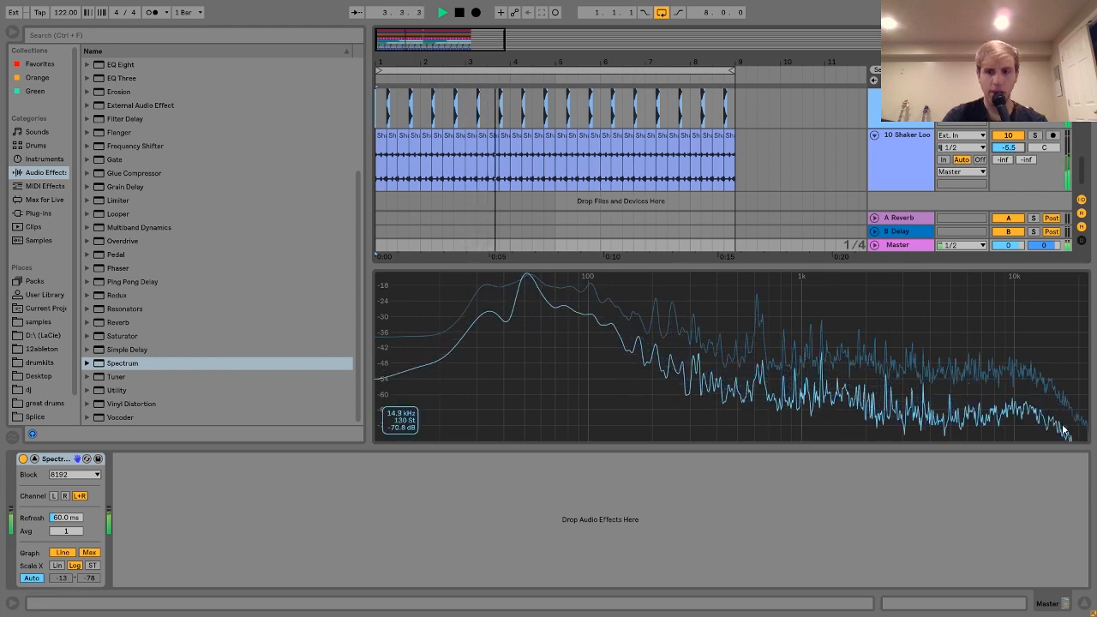
left_click_drag(1008, 148, 1008, 154)
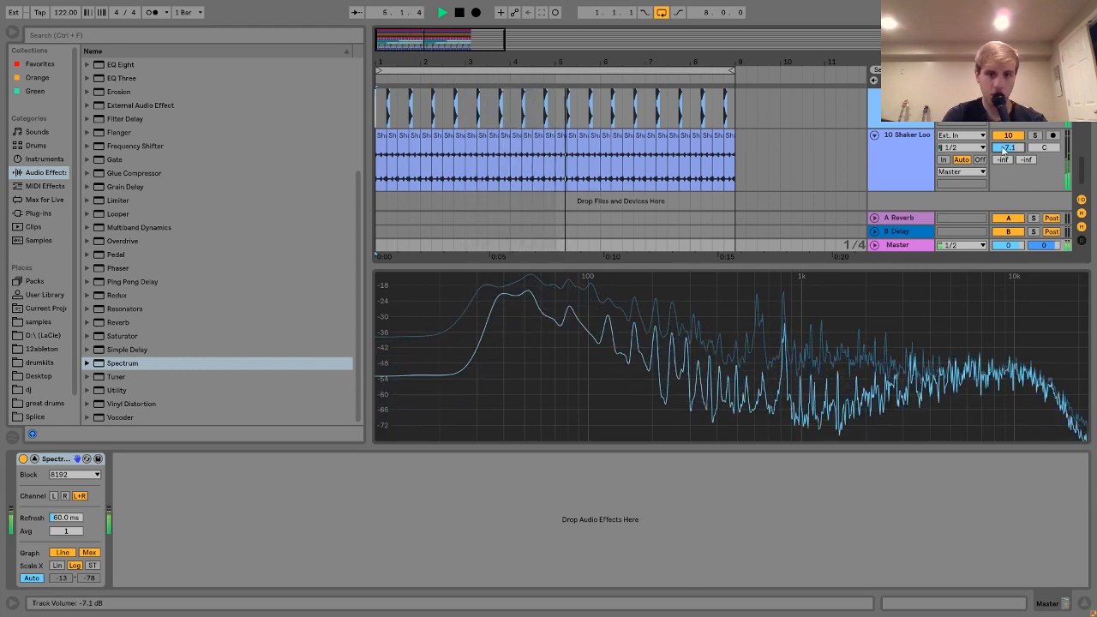
Fold the 10 Shaker Loop track and stop playback
left_click(875, 138)
key("space")
scroll(844, 180, "up", 4)
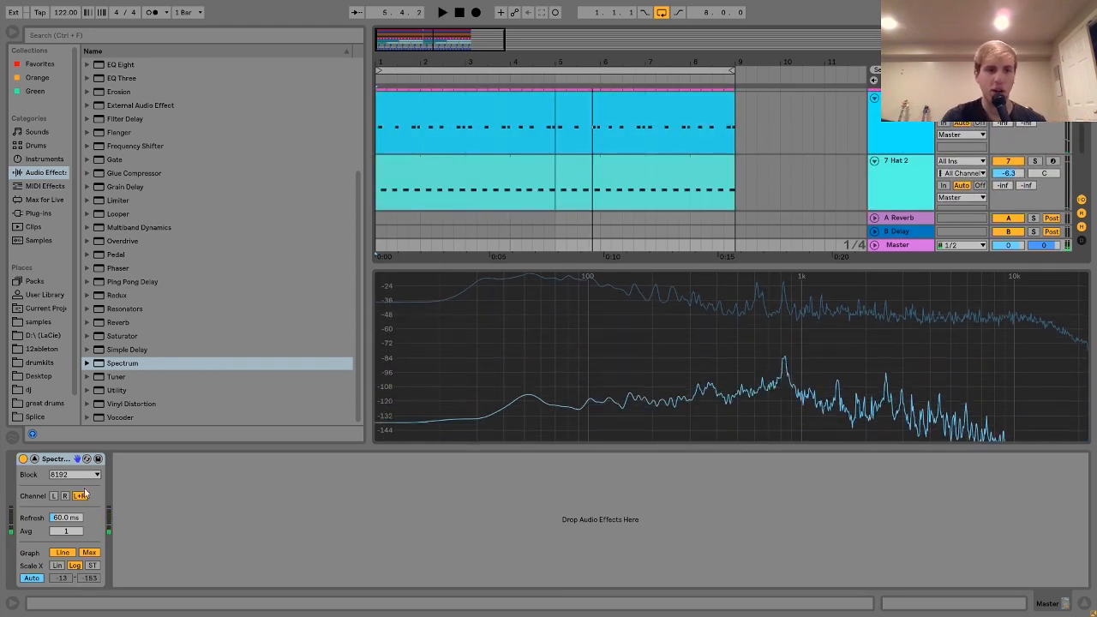
Return the Spectrum display to its compact size and delete the device from the Master track
left_click(86, 458)
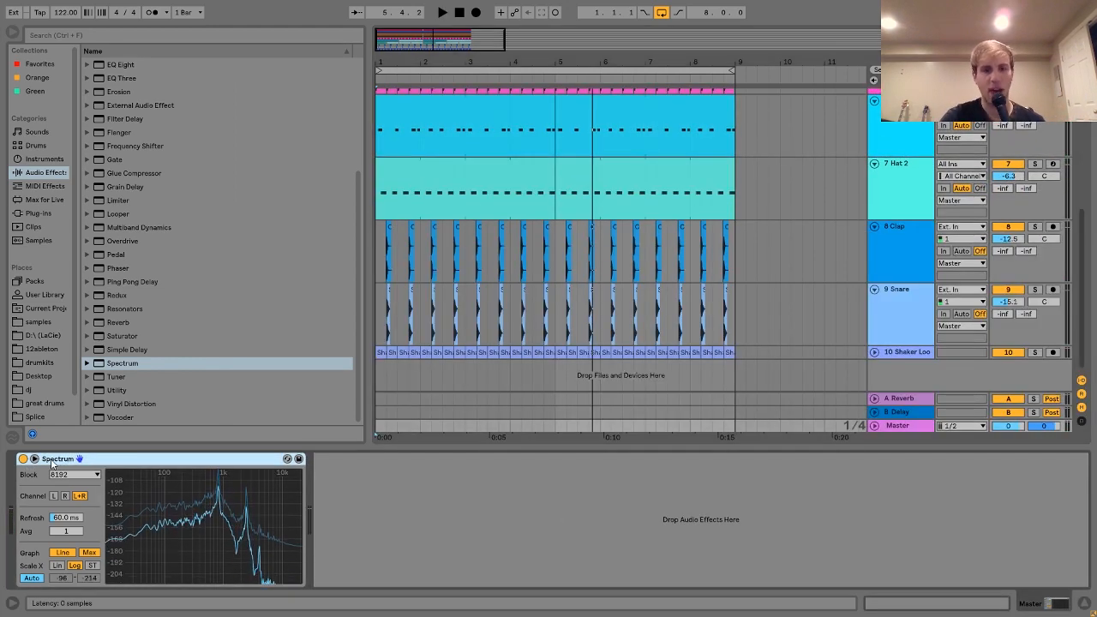
key("Delete")
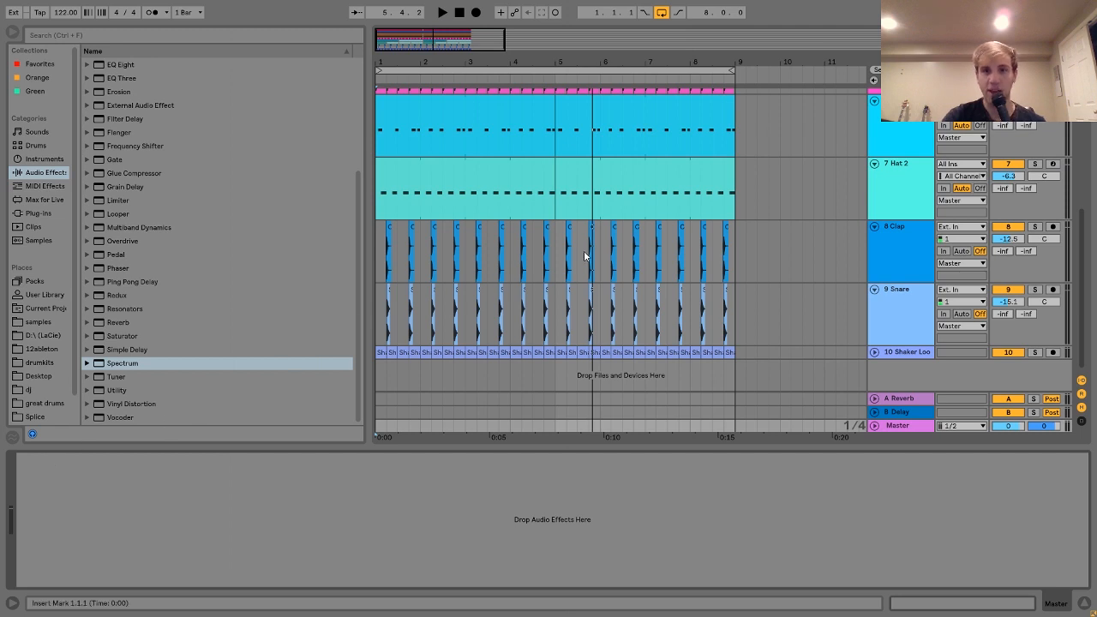
scroll(584, 253, "up", 8)
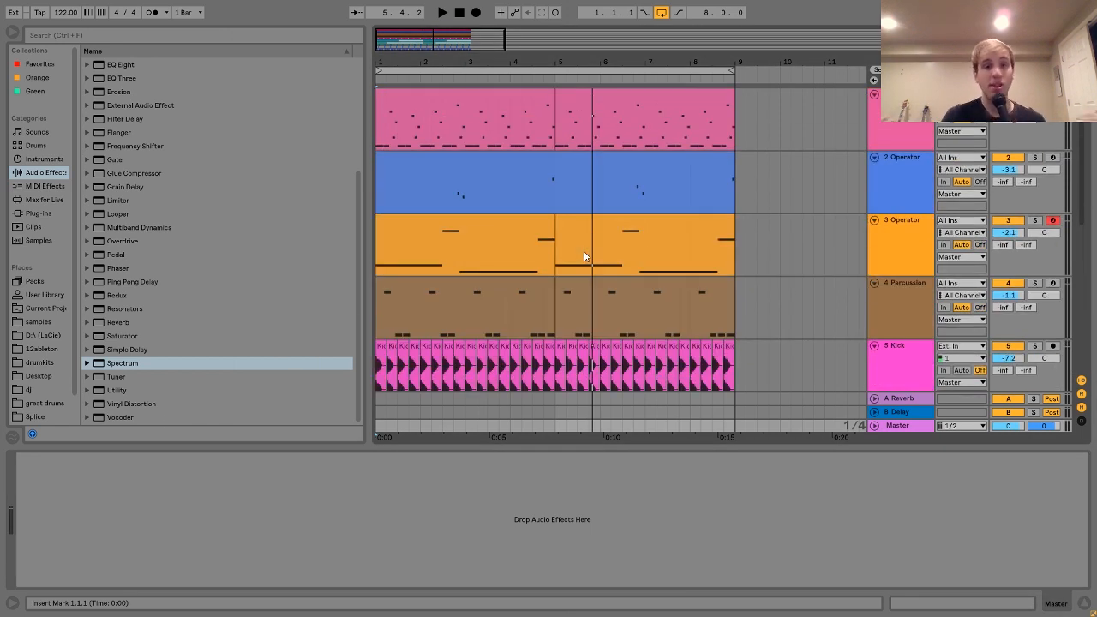